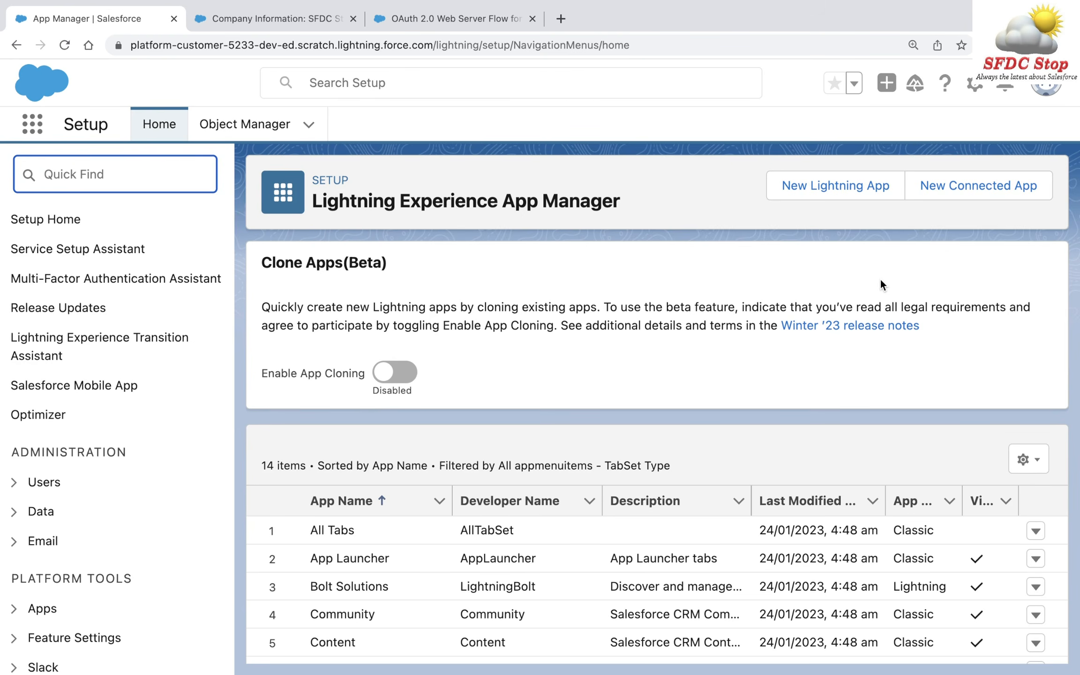
- Glance at the OAuth 2.0 Web Server Flow help article, then return to App Manager for Setup
click(625, 265)
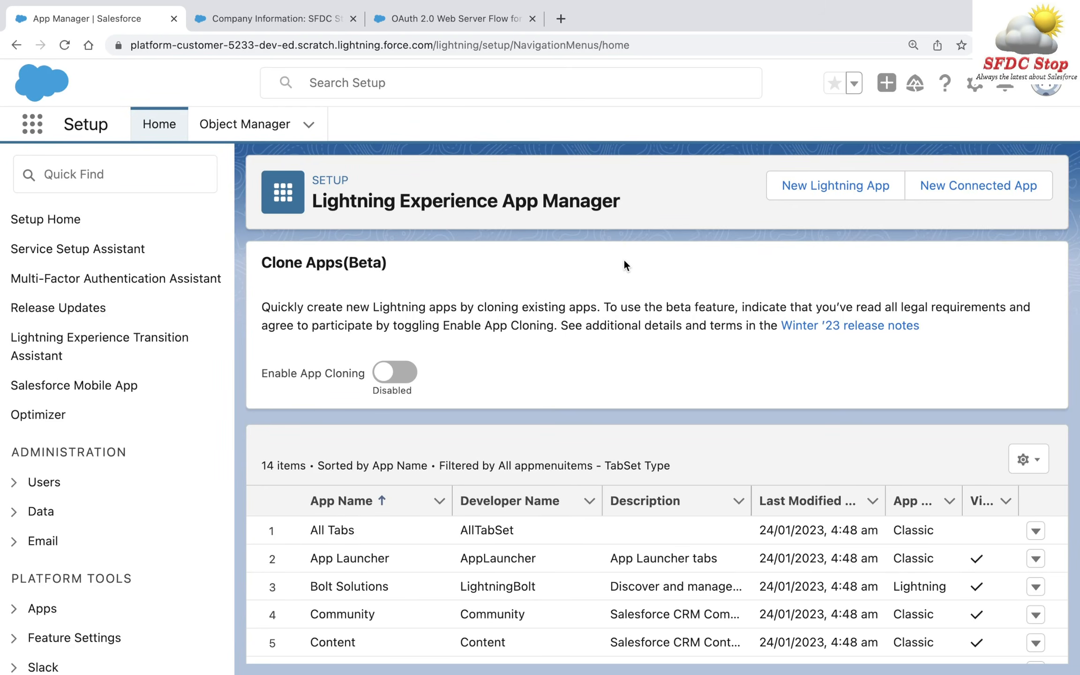
click(412, 14)
drag(428, 312, 621, 312)
click(105, 19)
click(976, 86)
- Close the old App Manager tab and start a New Connected App via Quick Find 'app'
click(928, 135)
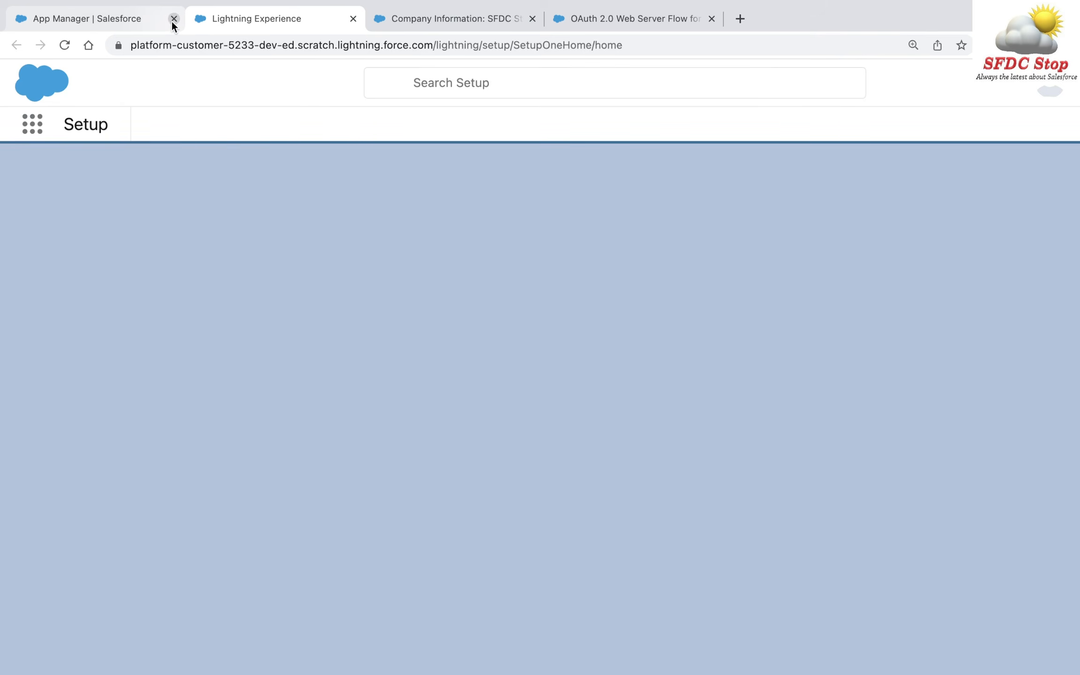
click(173, 19)
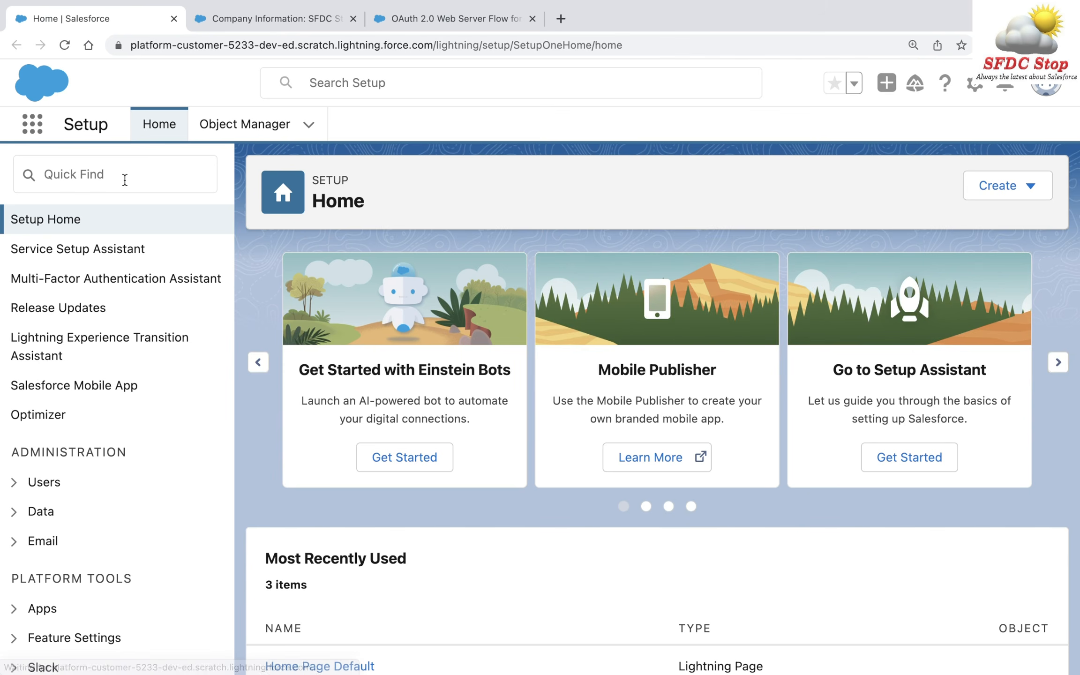
click(123, 175)
text(app)
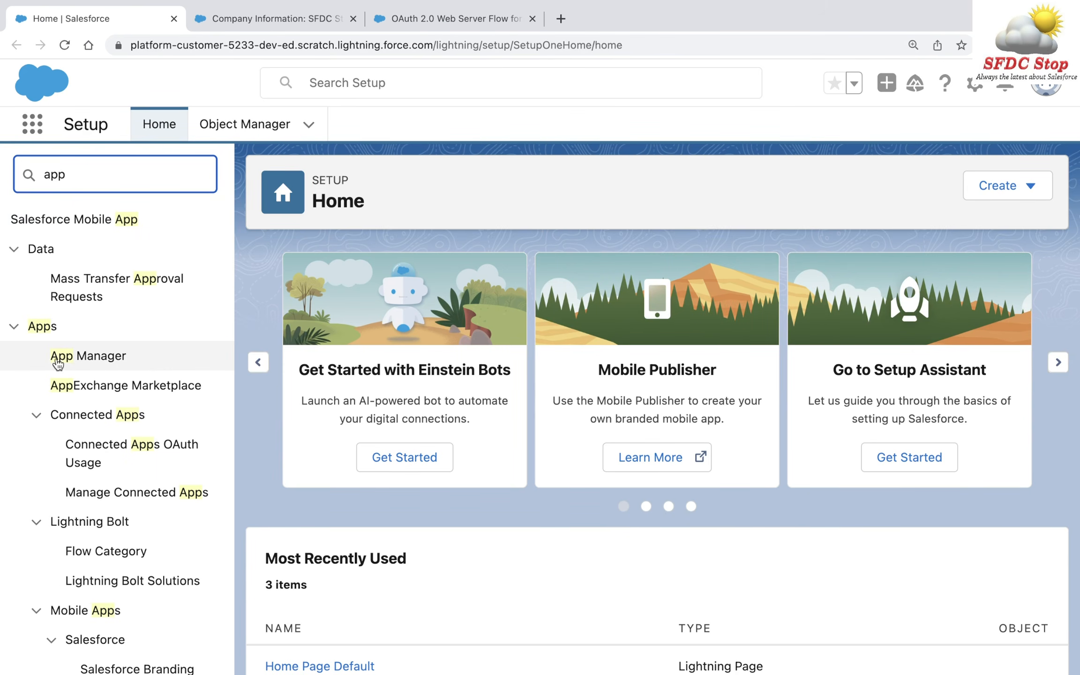
click(128, 361)
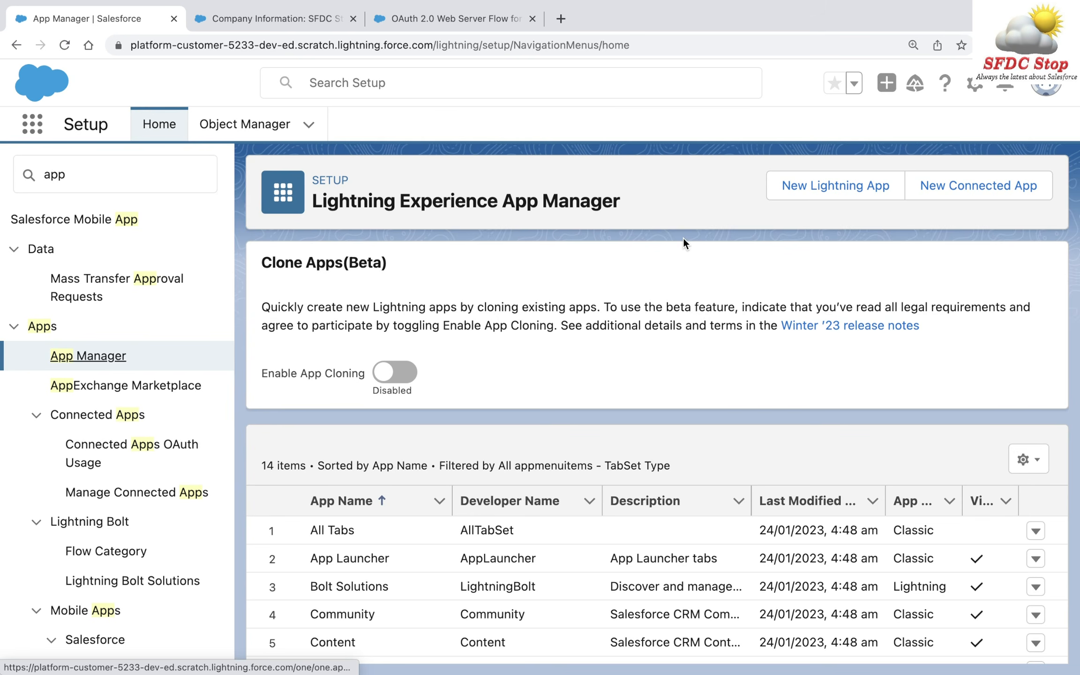
click(976, 186)
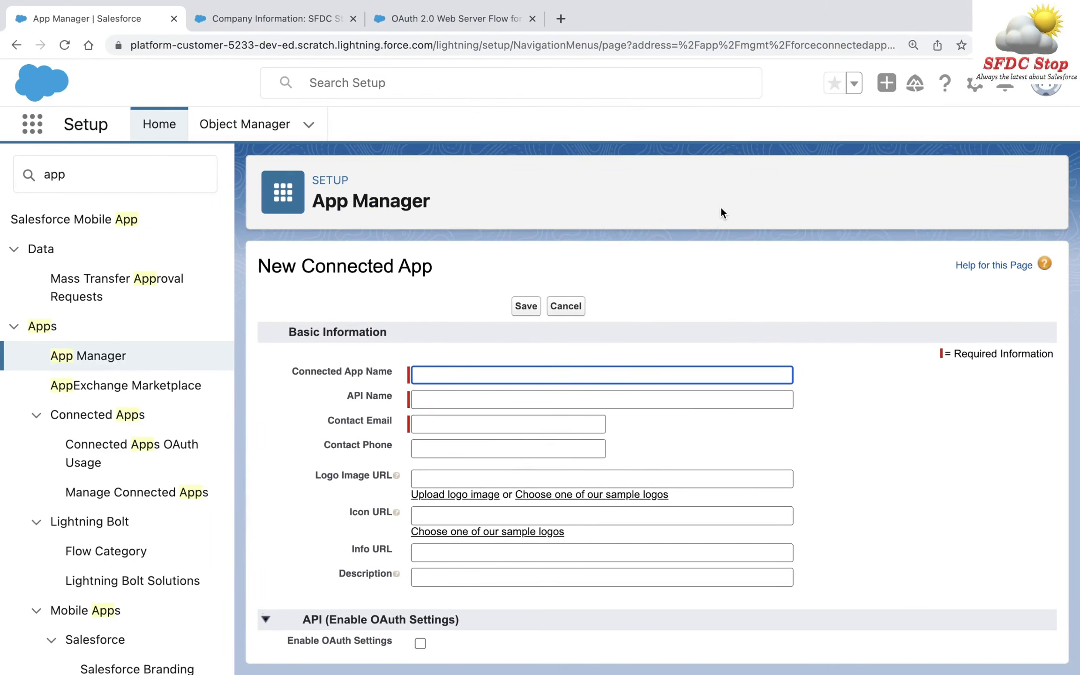
key(ctrl+Left)
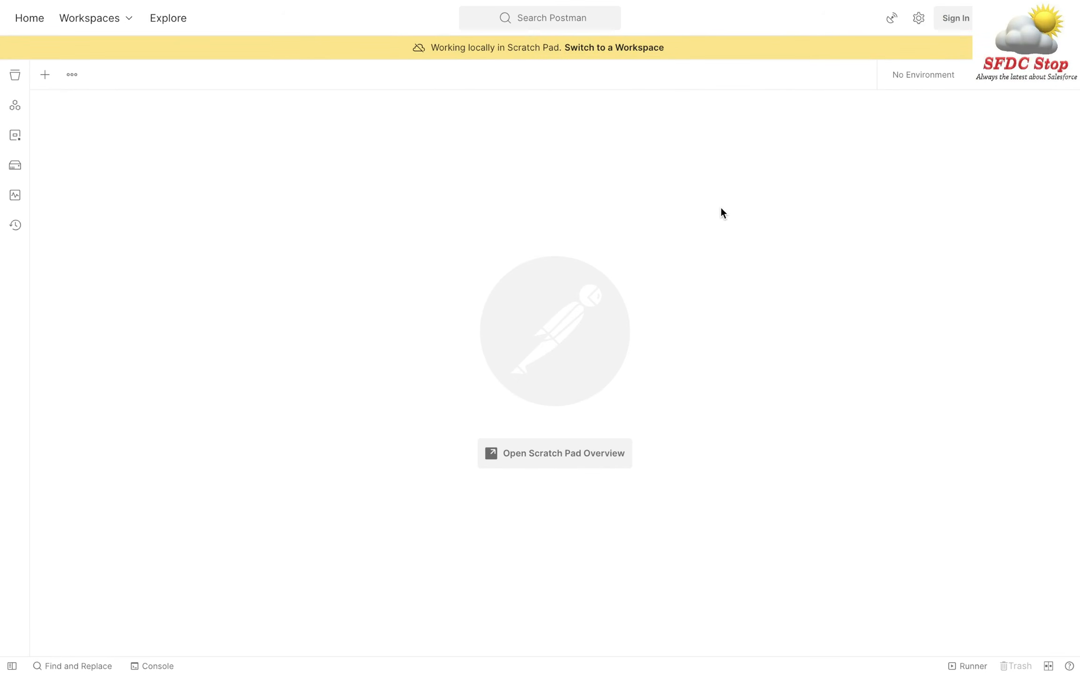
key(ctrl+Right)
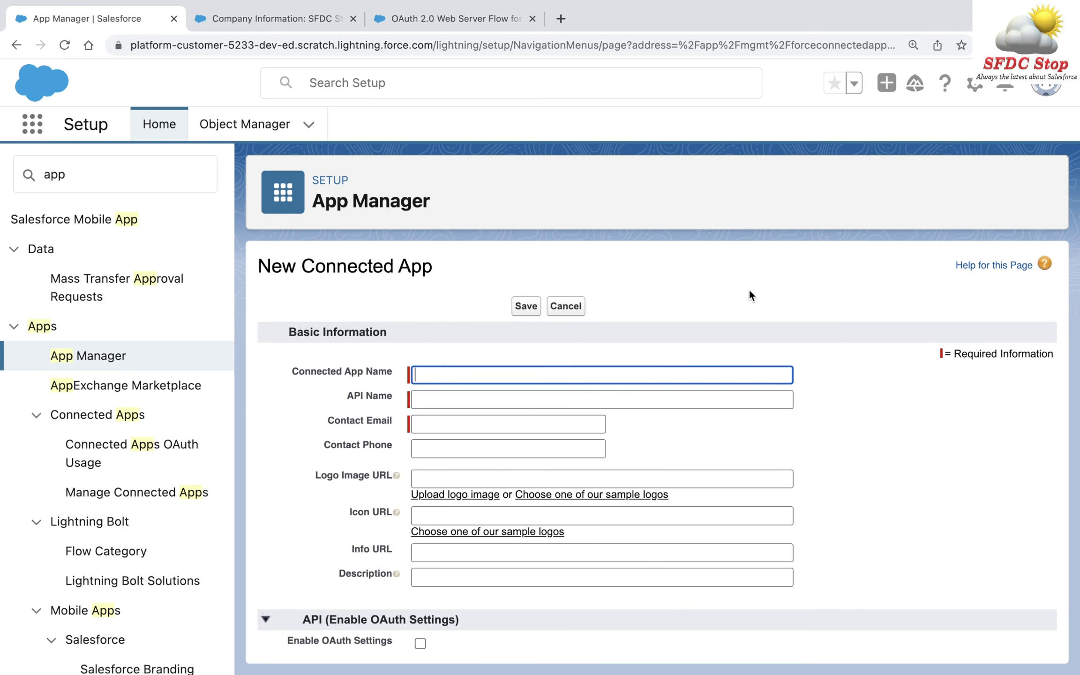
- Name the connected app Postman, with API name Postman, and fill in the contact e-mail
text(Postman)
key(Tab)
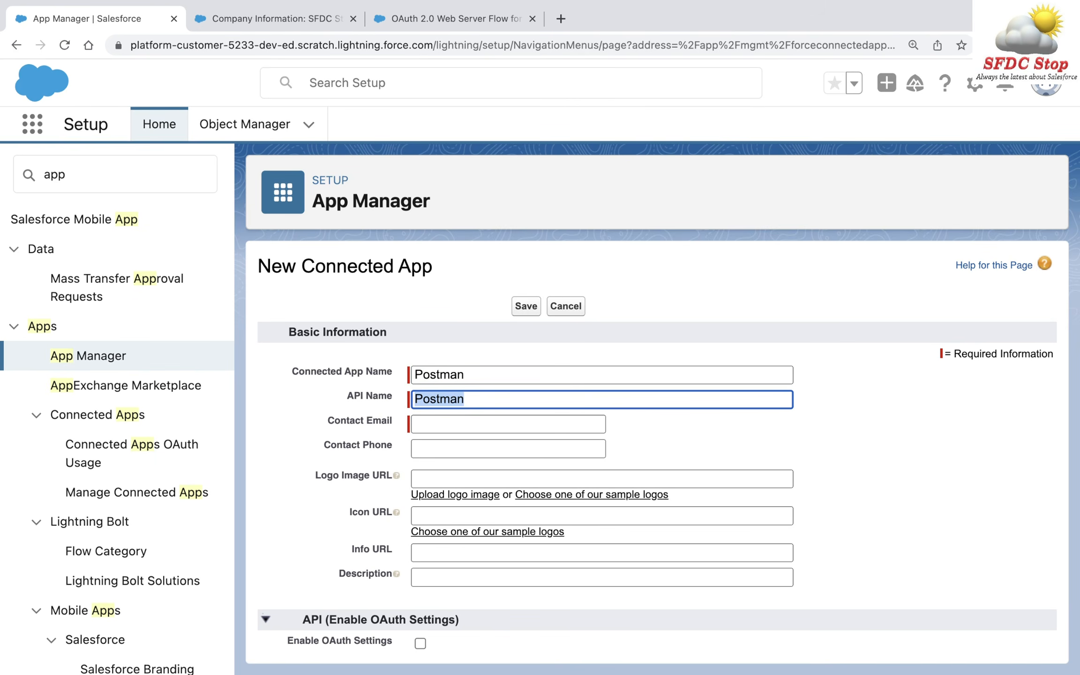
key(Tab)
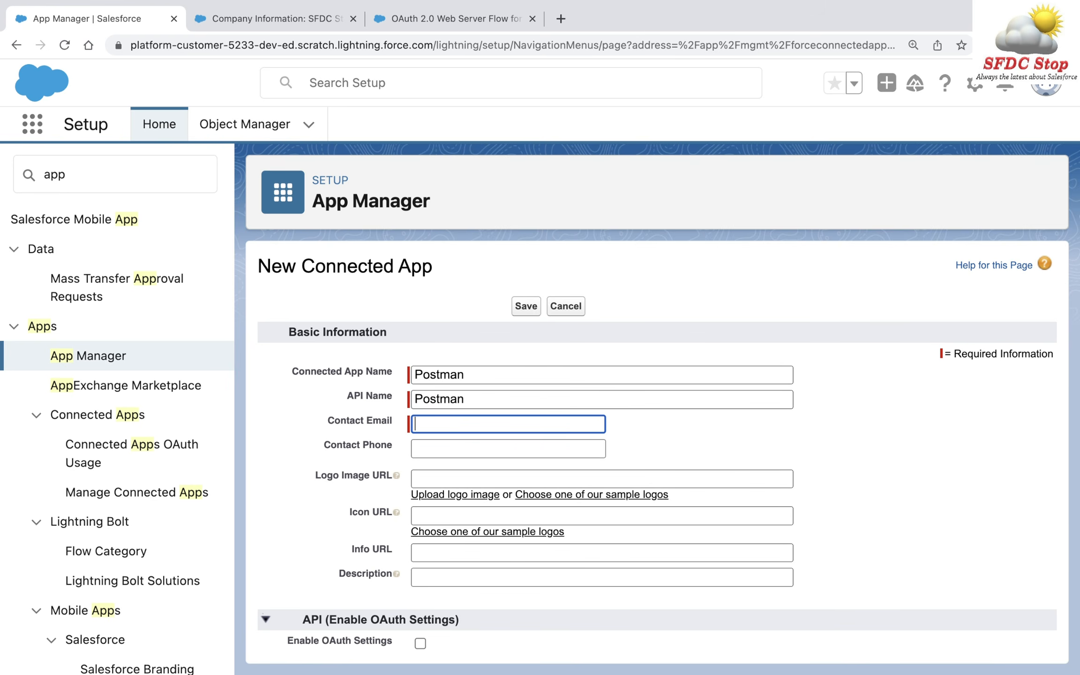
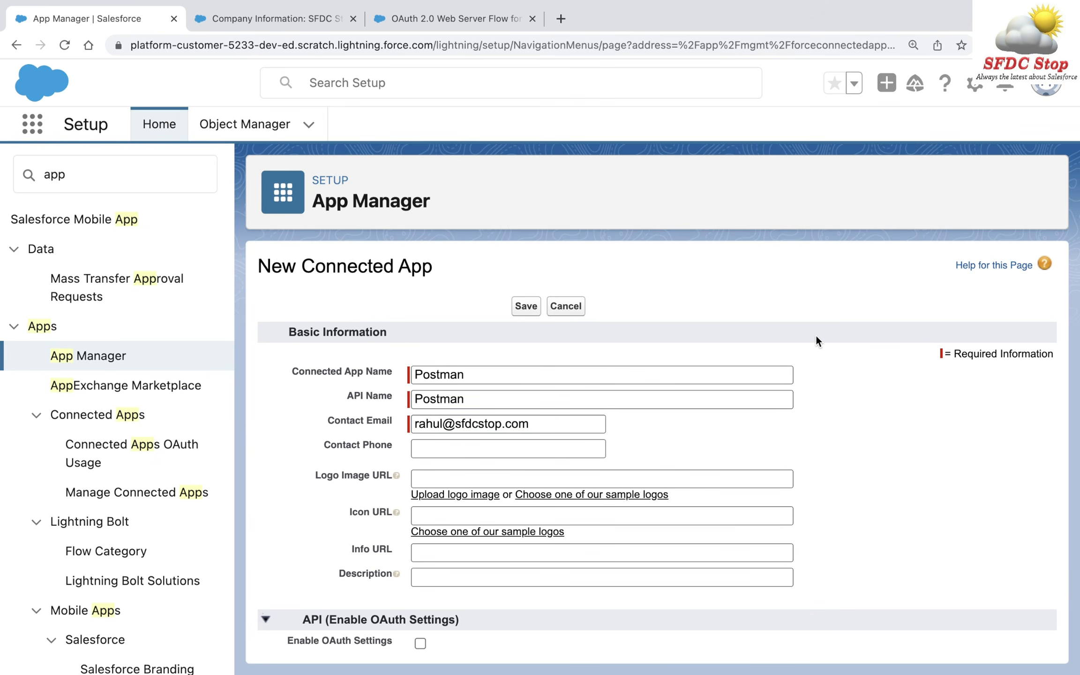
scroll(817, 339, down, 6)
scroll(816, 339, down, 1)
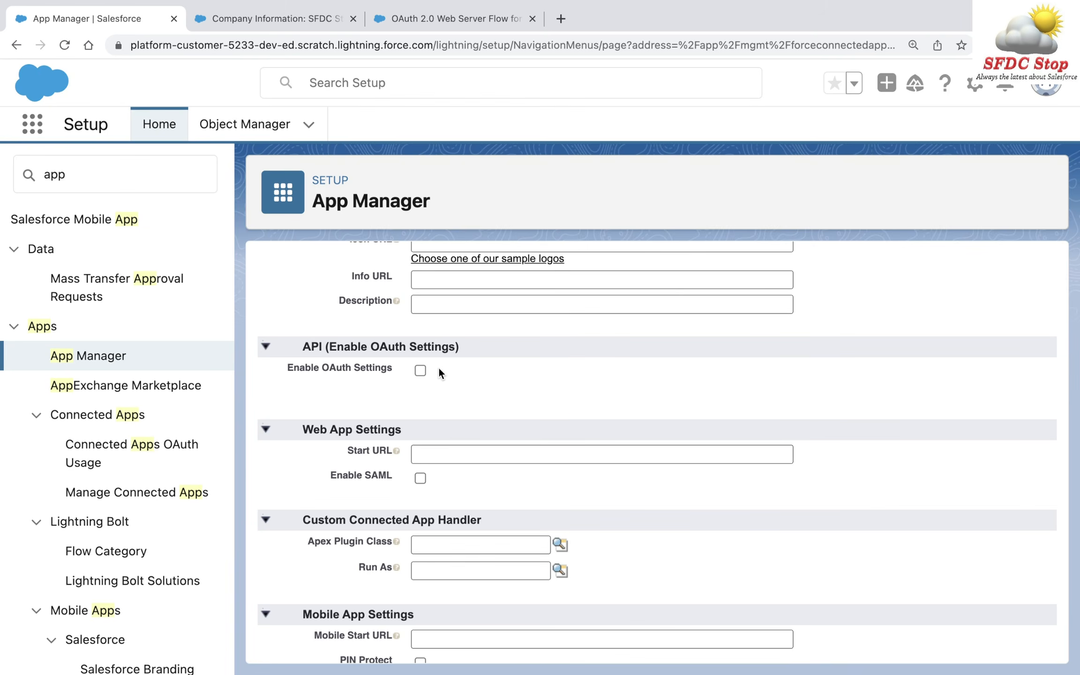
click(421, 371)
scroll(614, 379, down, 3)
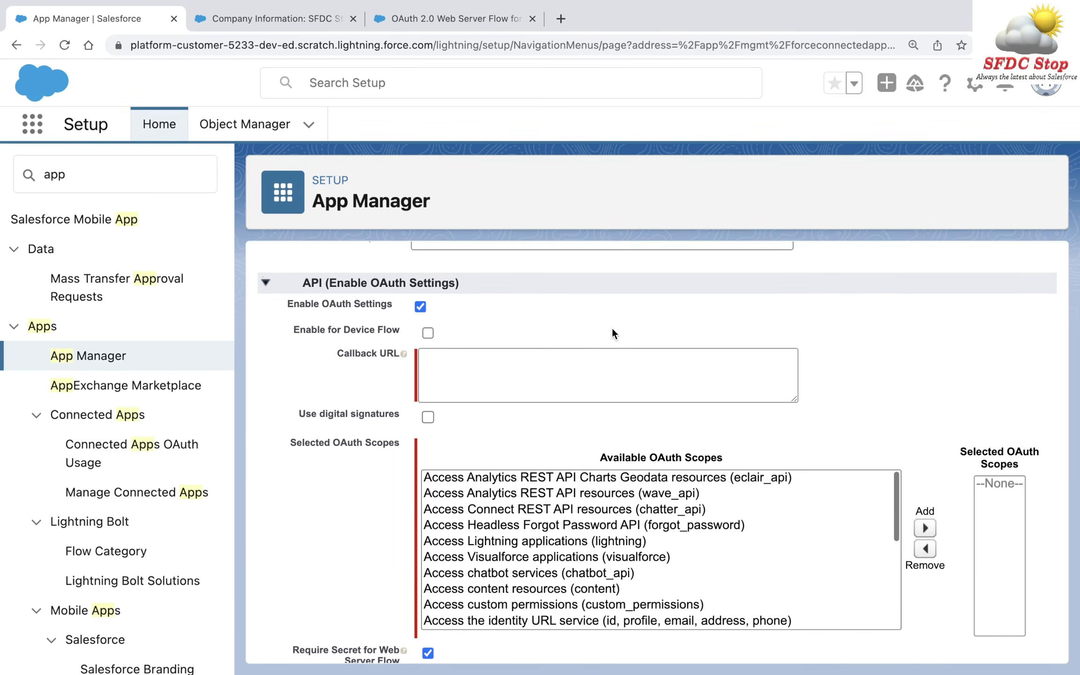
click(488, 381)
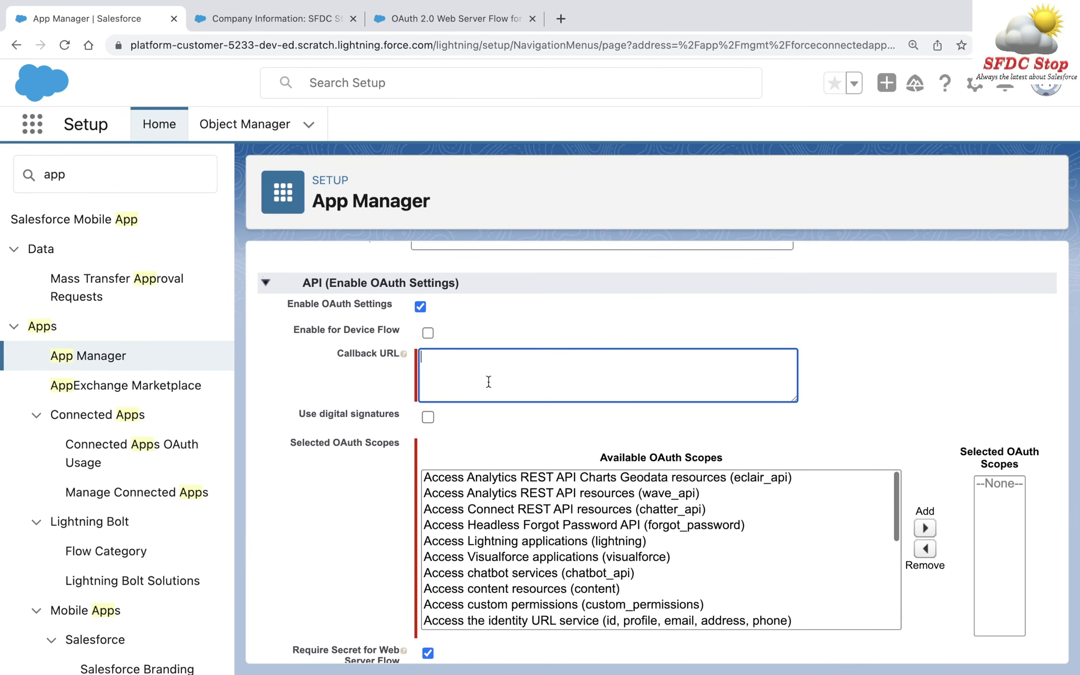
text(https://www.google.com)
scroll(607, 436, down, 4)
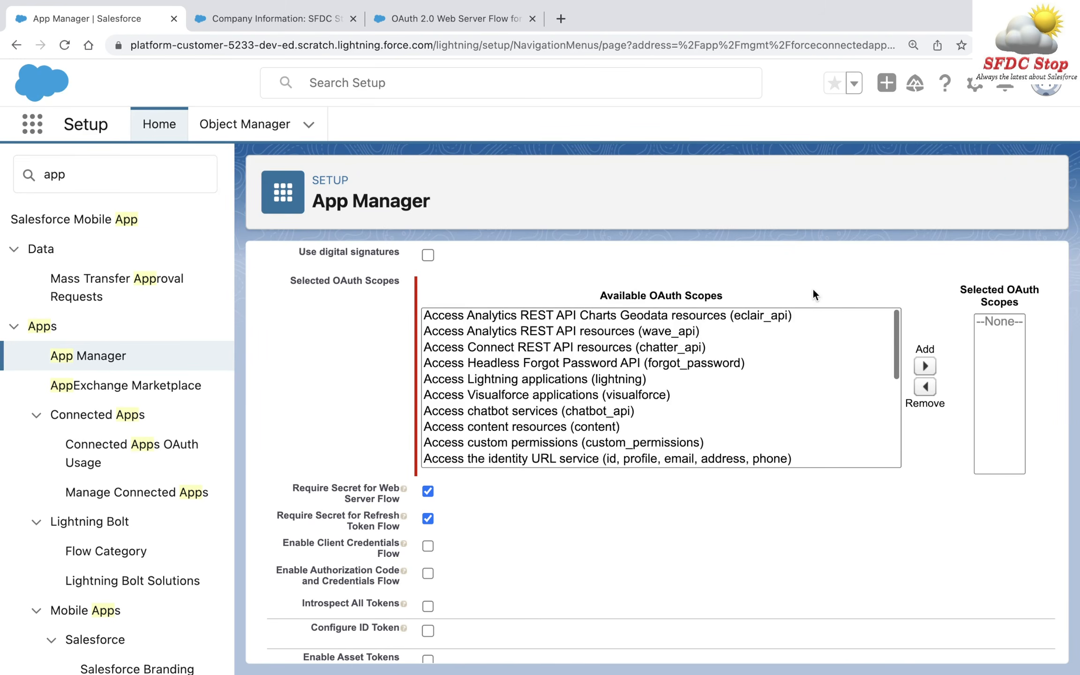
- Add the Manage user data via APIs (api) scope to the selected OAuth scopes
scroll(759, 375, down, 5)
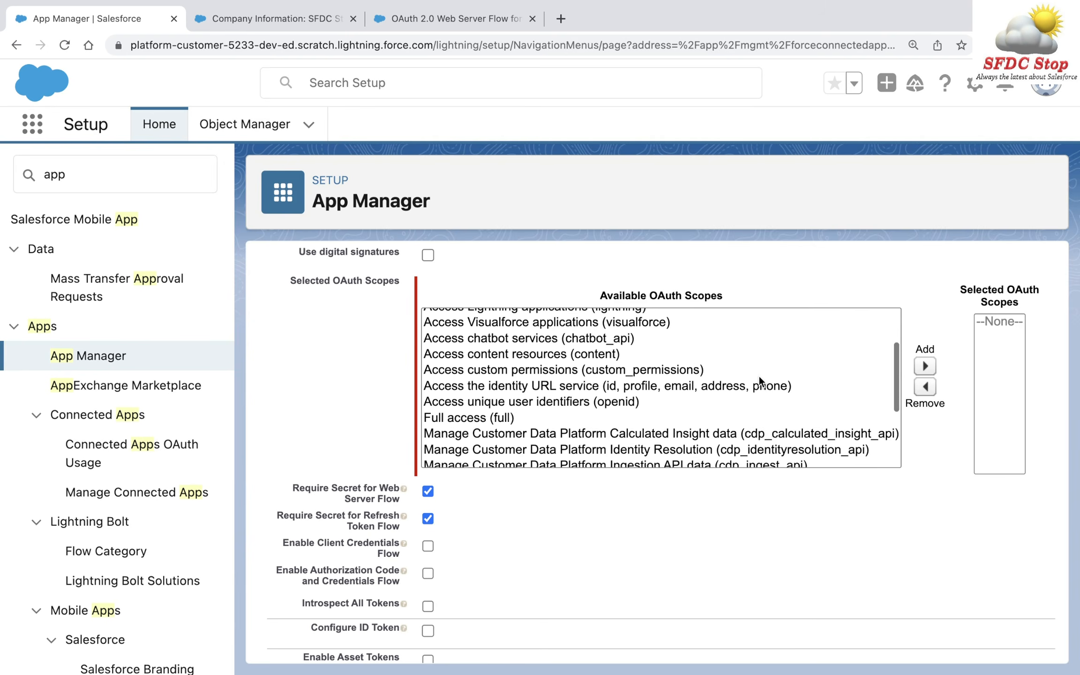
scroll(759, 377, down, 2)
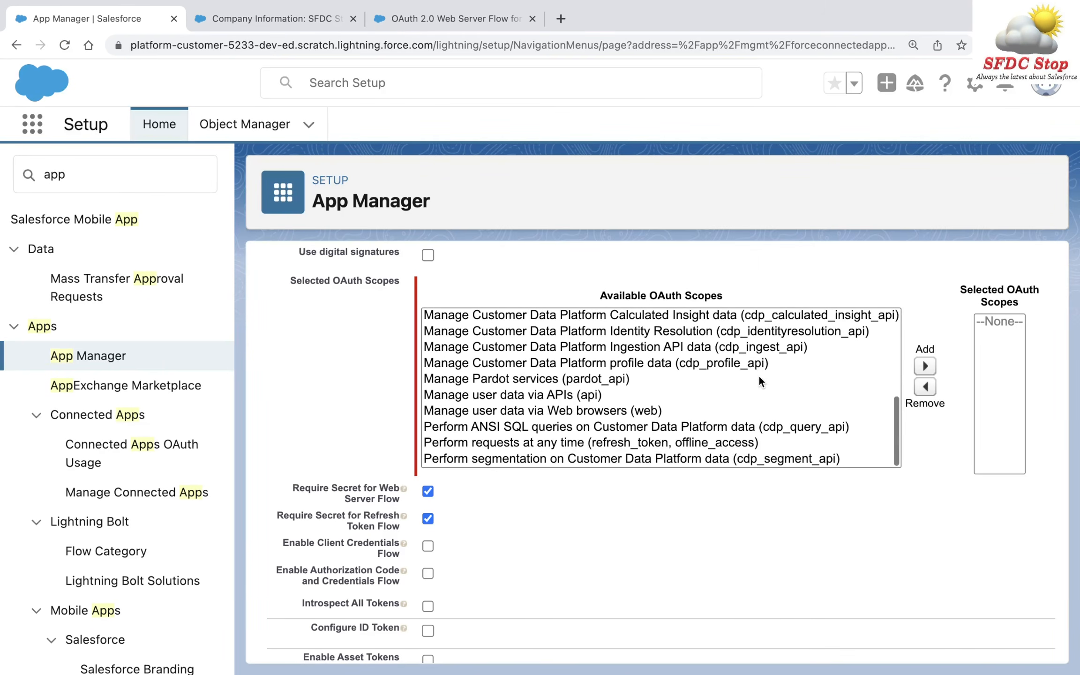
click(506, 400)
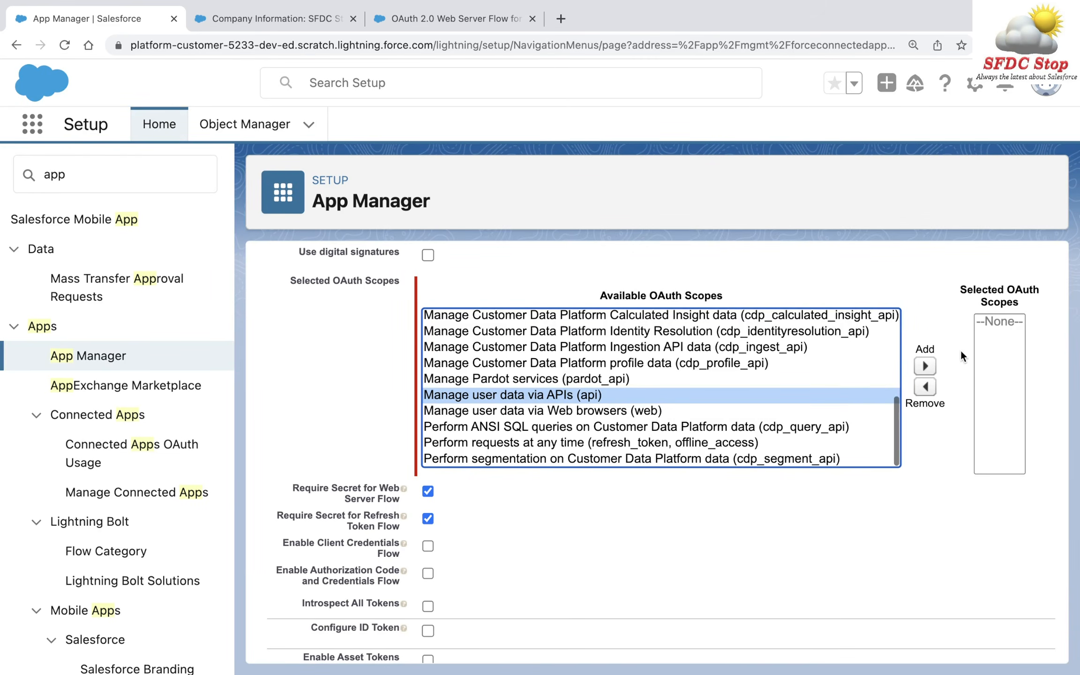
click(924, 366)
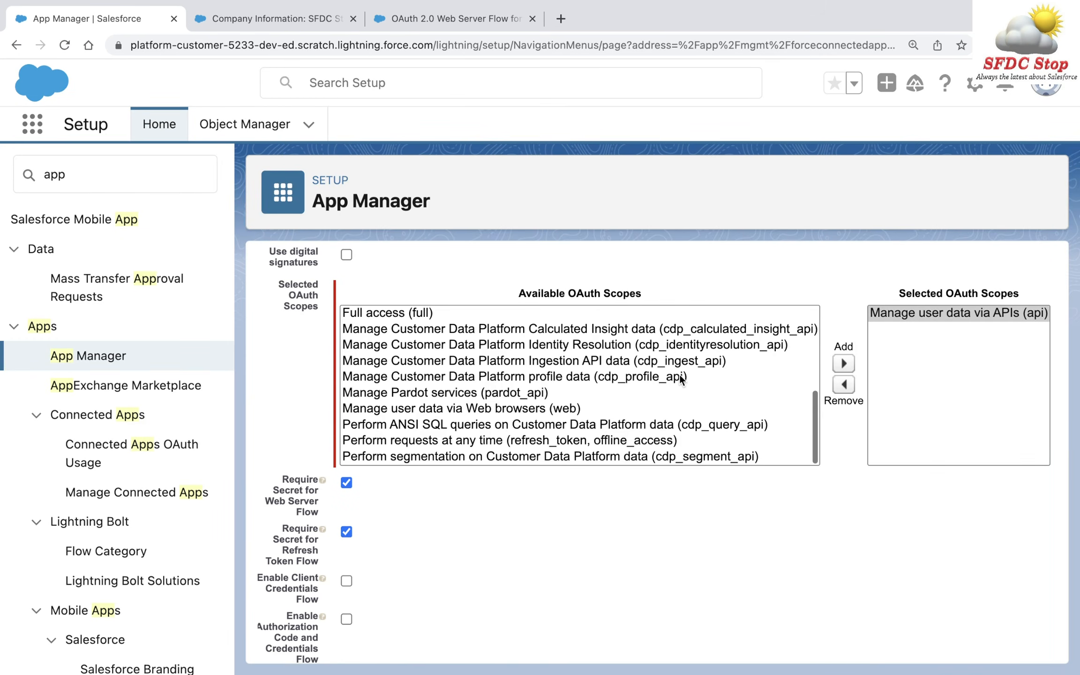
- Also add the Access Connect REST API resources scope to the selected scopes
scroll(681, 379, up, 4)
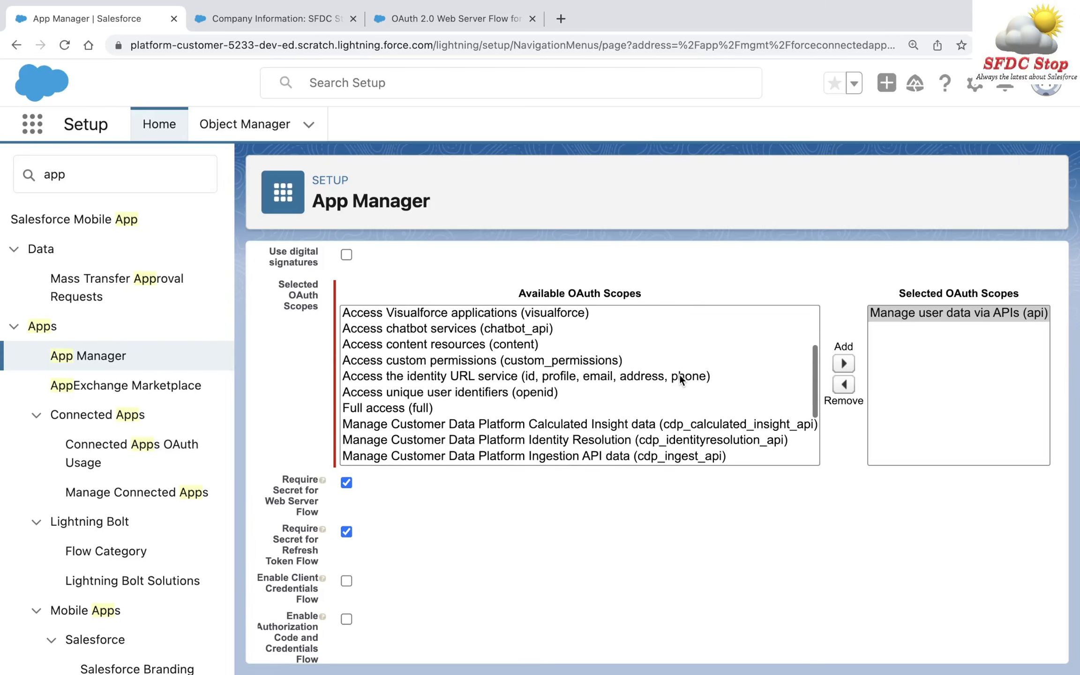
scroll(680, 375, up, 3)
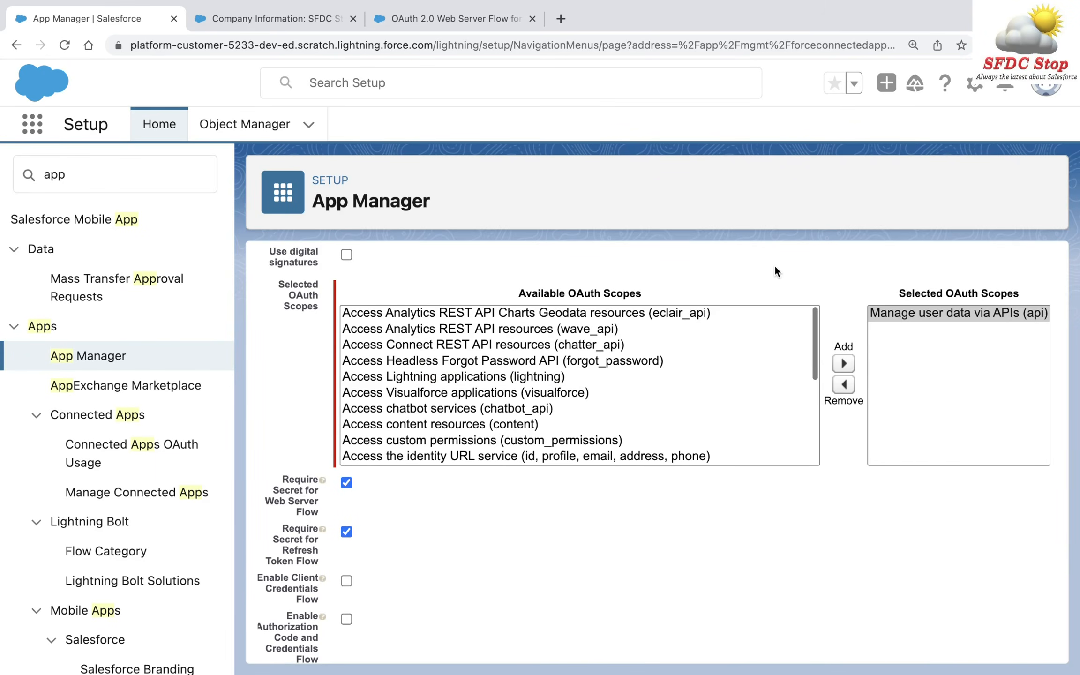
click(578, 347)
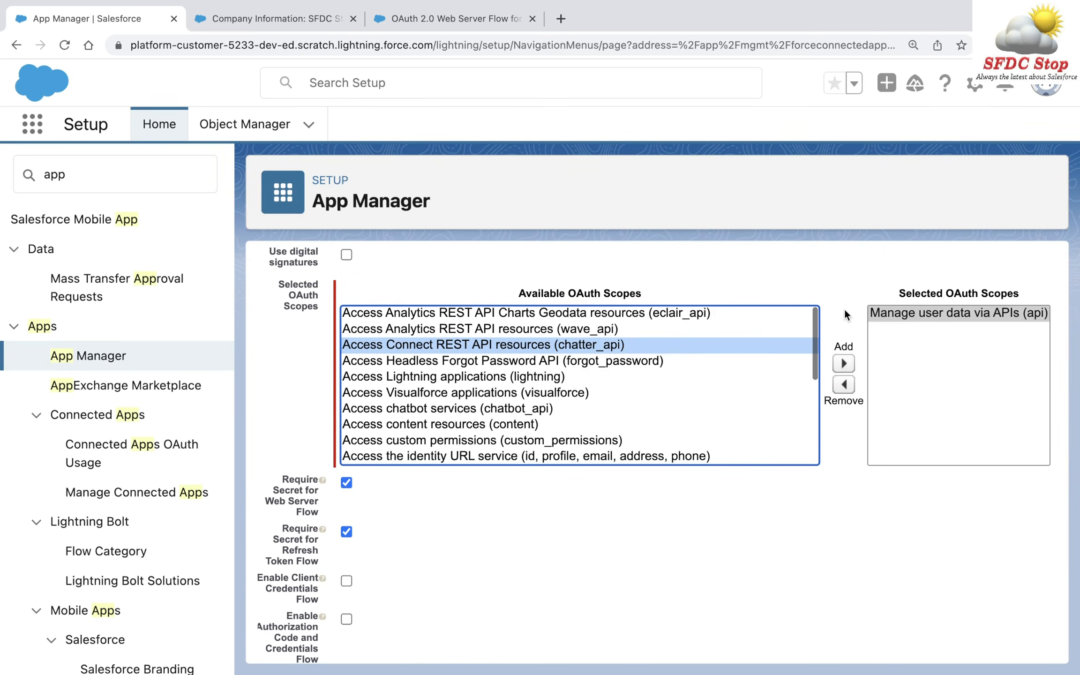
click(853, 274)
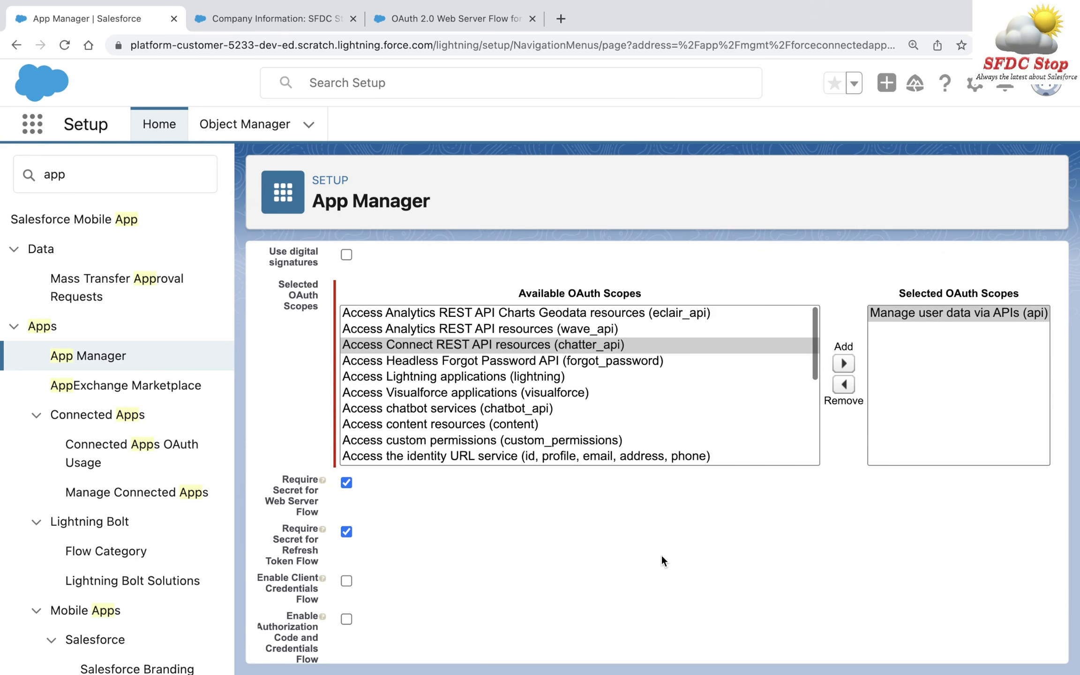
scroll(660, 564, down, 5)
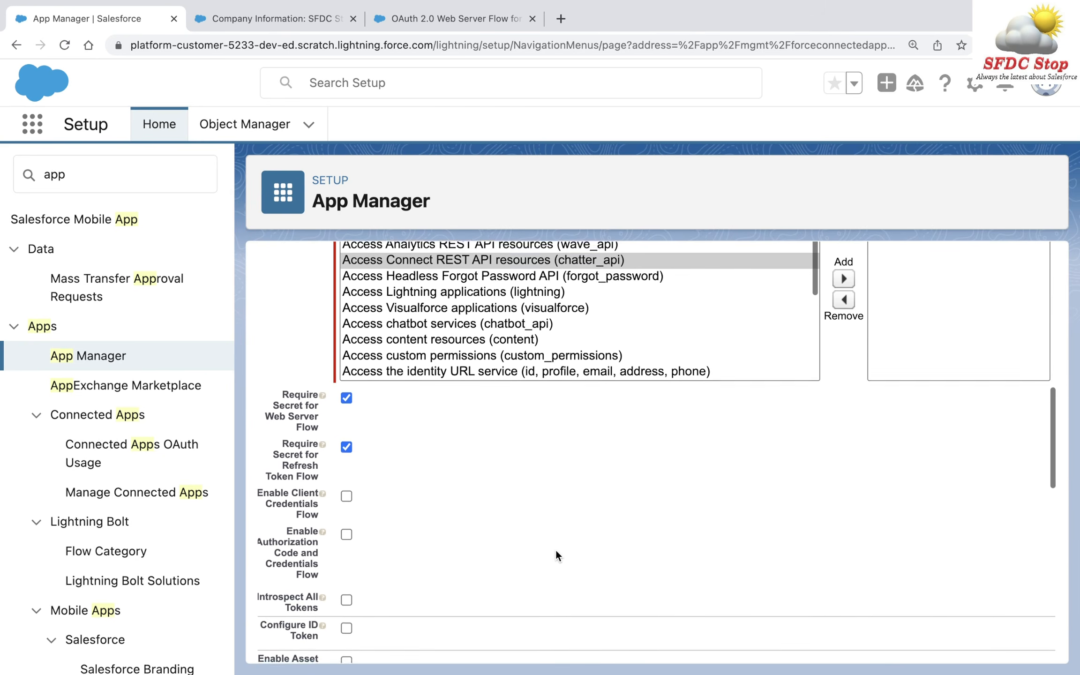
scroll(557, 556, down, 12)
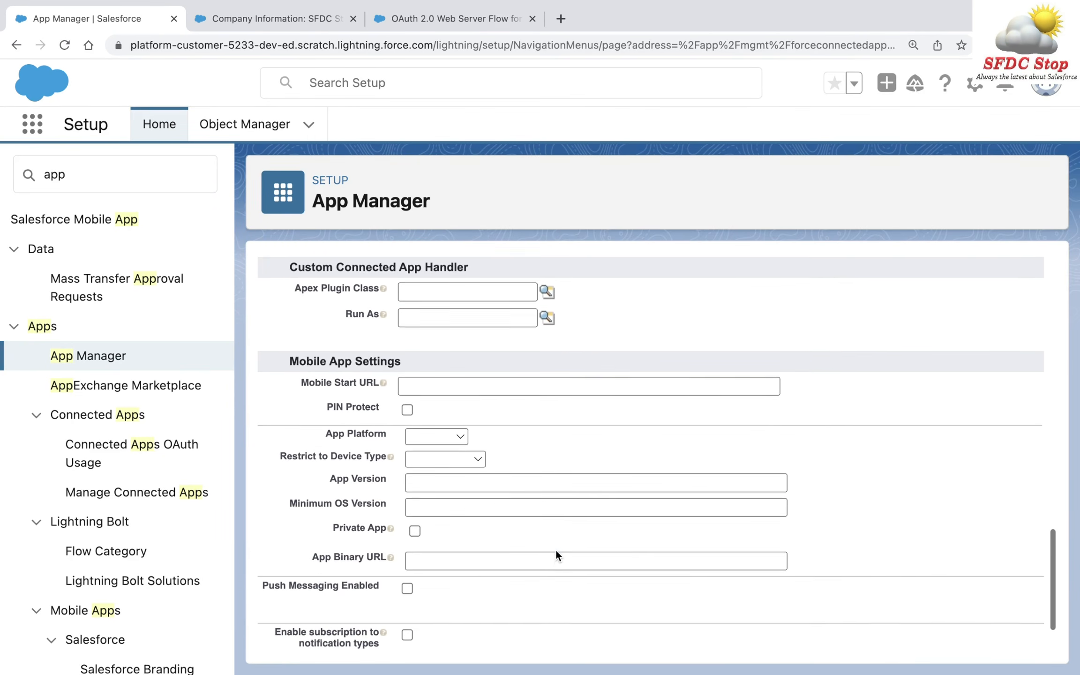
- Save the connected app, note the ten-minute delay notice, and view its OAuth settings
click(513, 620)
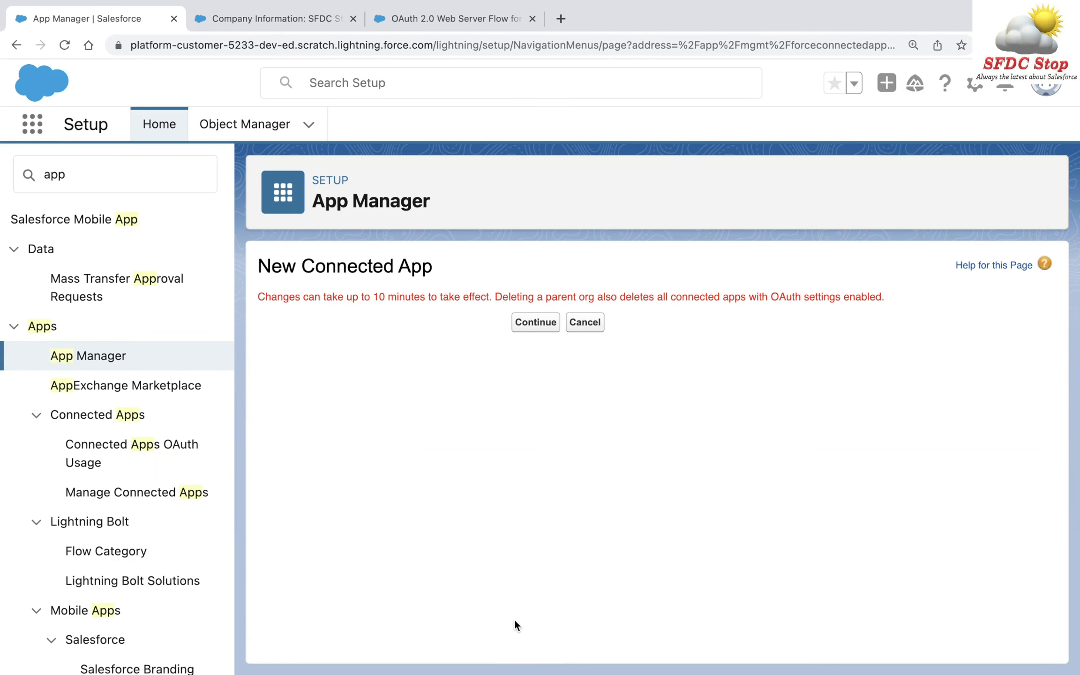
drag(258, 296, 494, 295)
click(417, 378)
click(536, 322)
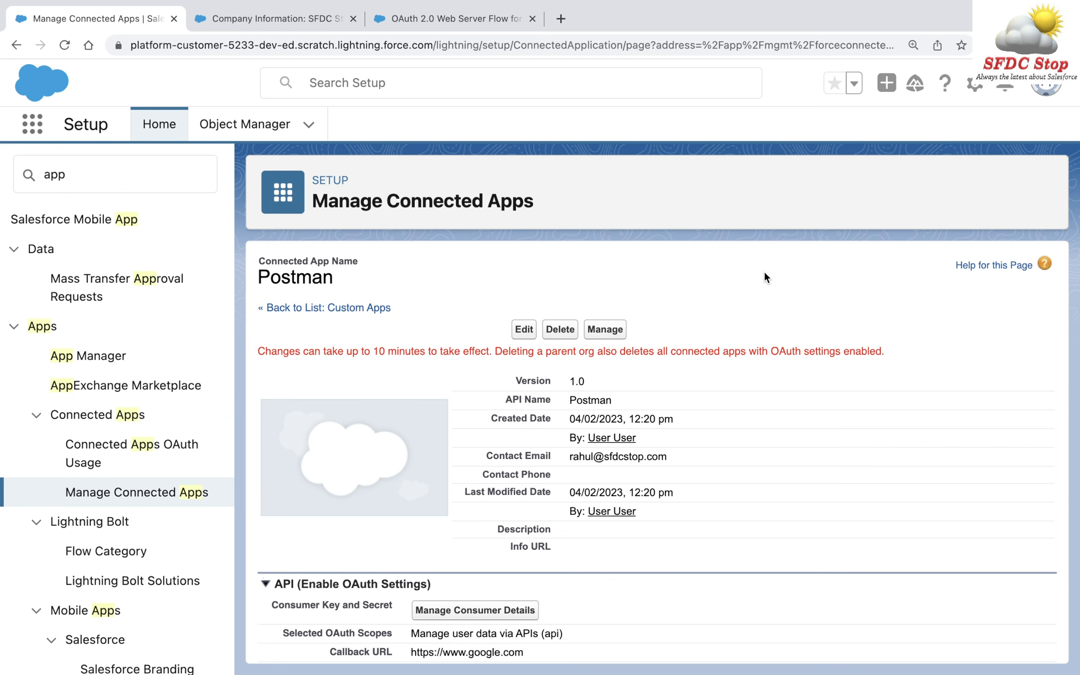
scroll(765, 272, down, 5)
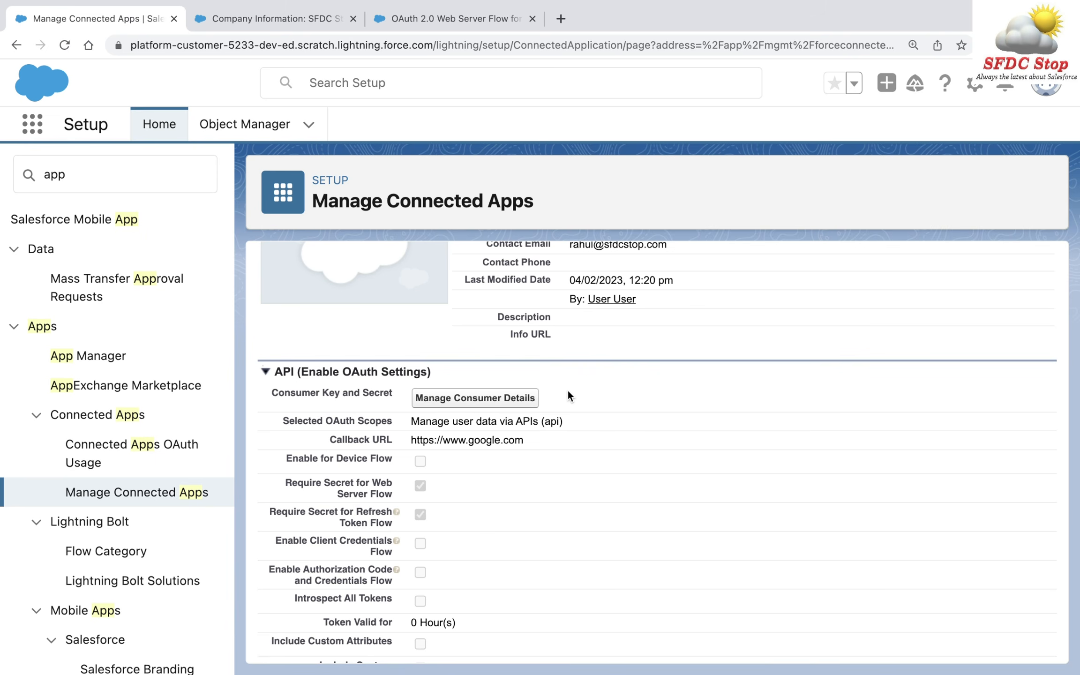
- Verify identity with the emailed code to reveal the Postman app's consumer key and secret
click(466, 399)
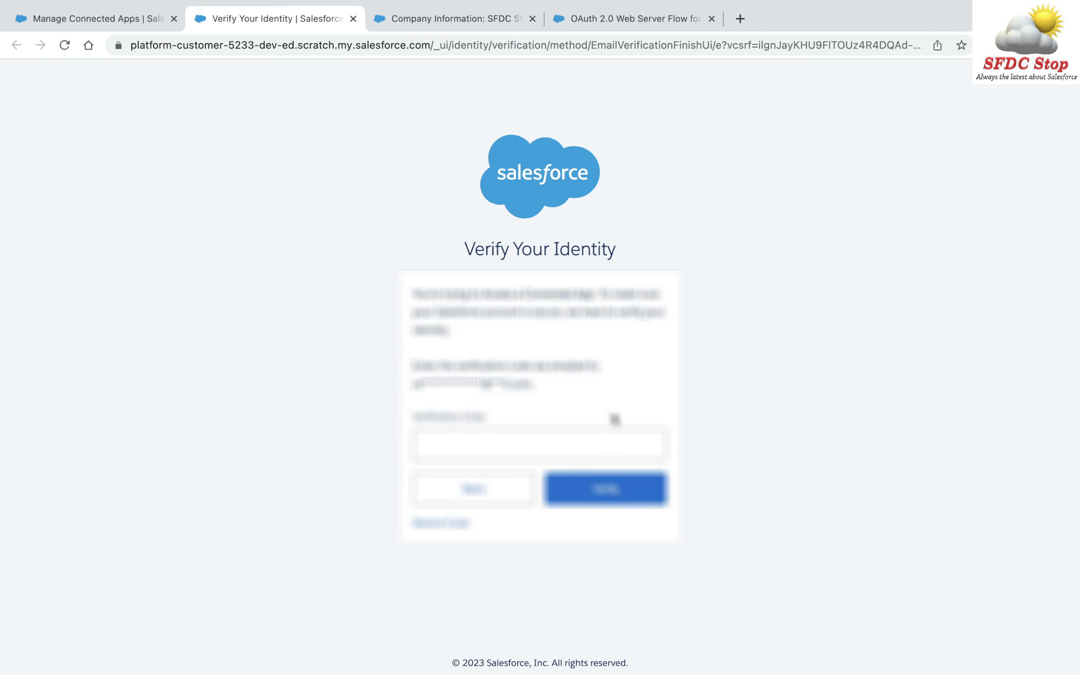
click(615, 441)
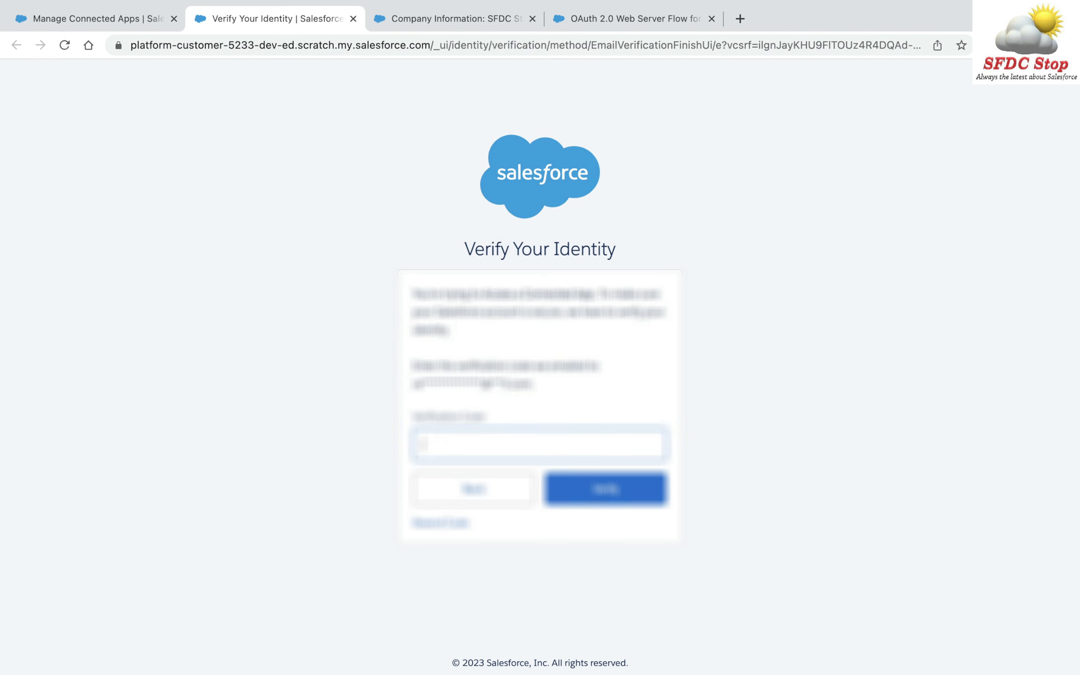
text(*****)
click(618, 505)
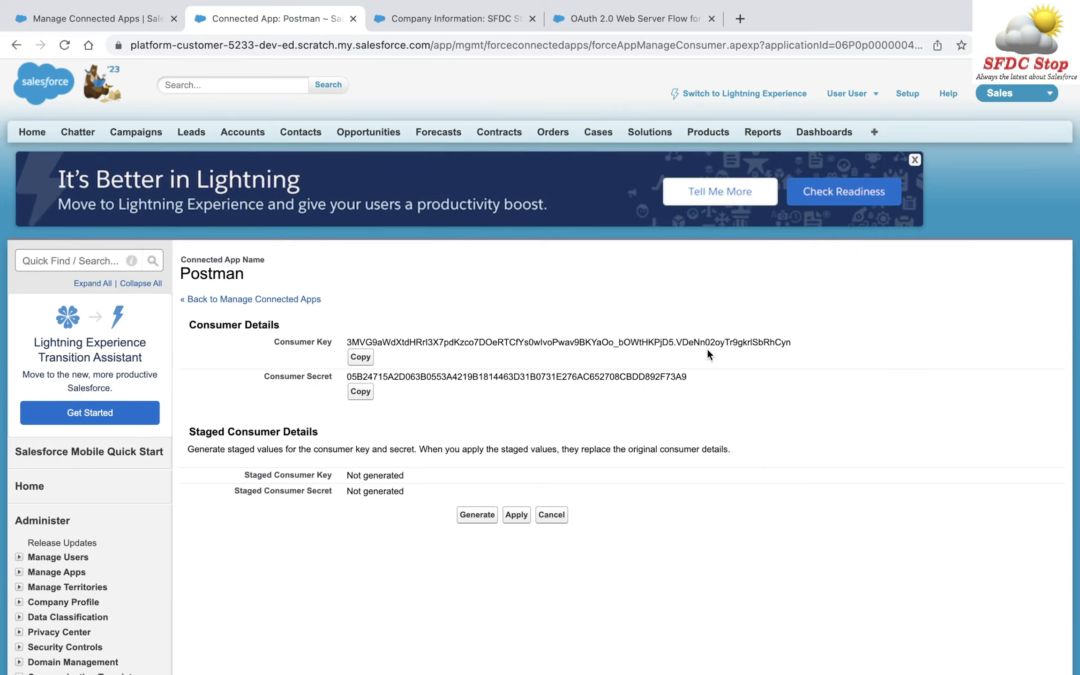
key(ctrl+Left)
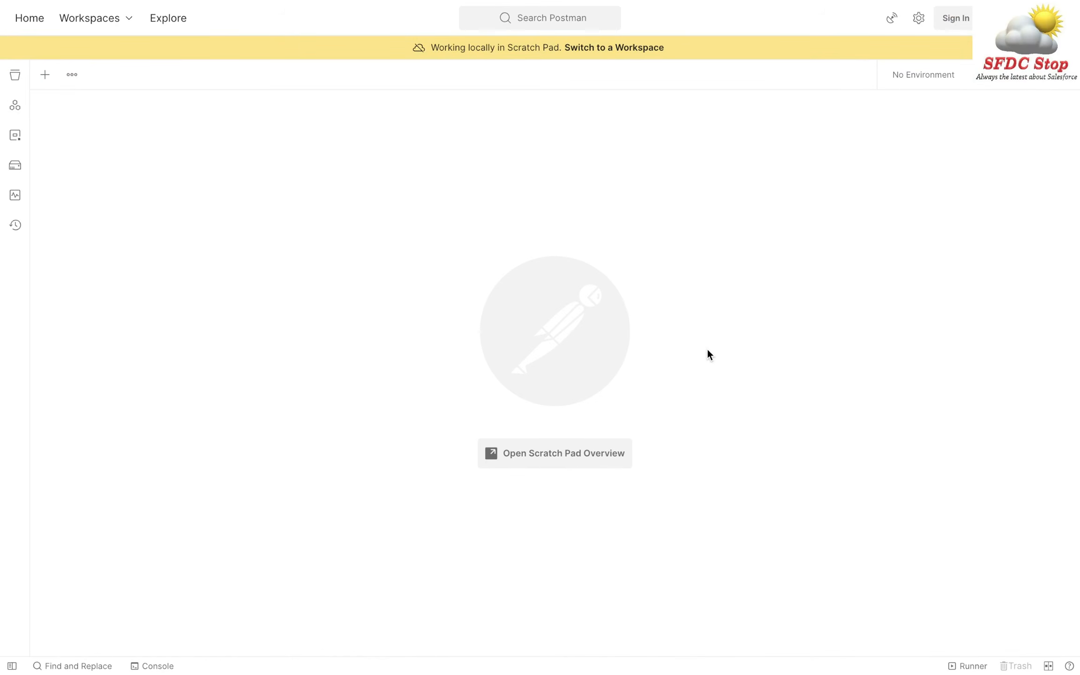
- Create a new untitled request and set its authorization type to OAuth 2.0
click(45, 76)
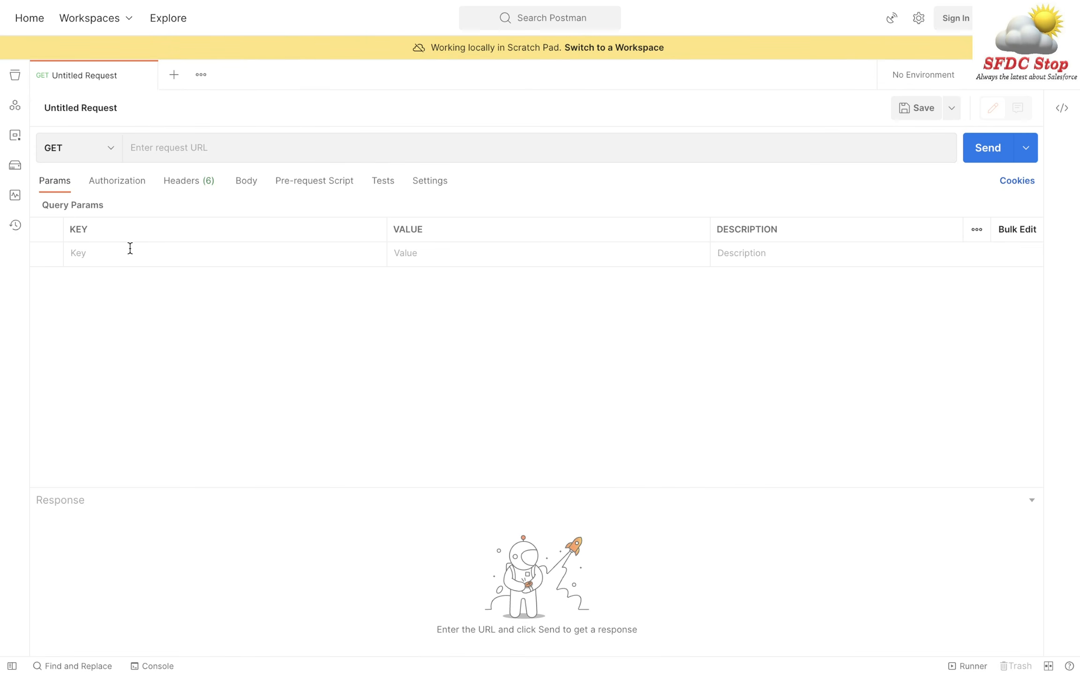
click(116, 190)
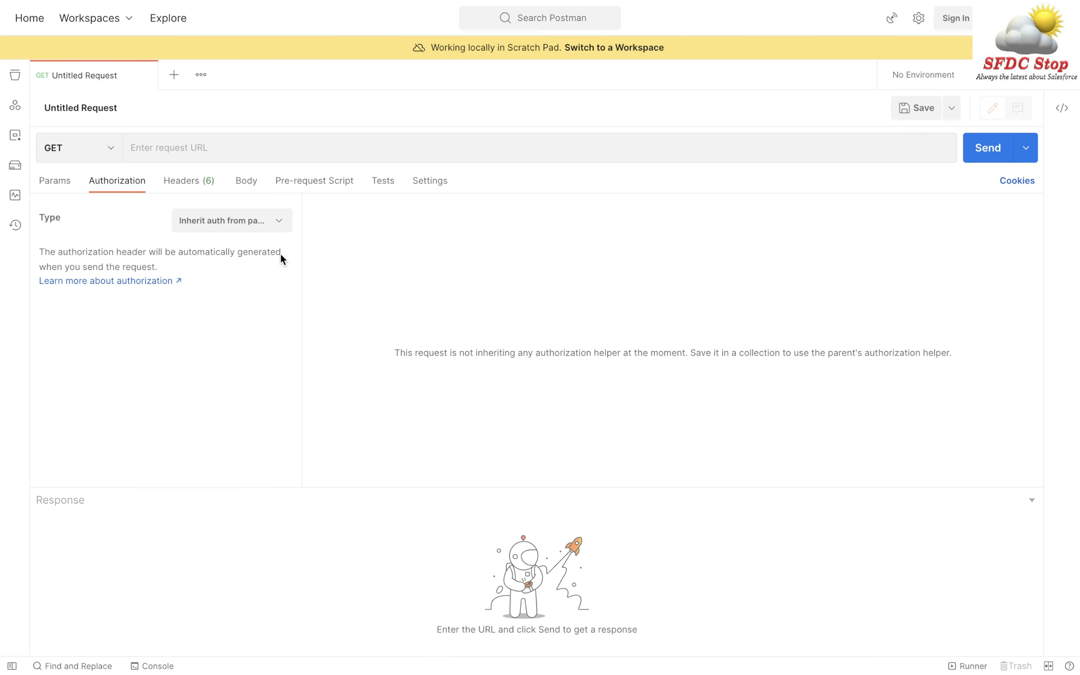
click(260, 225)
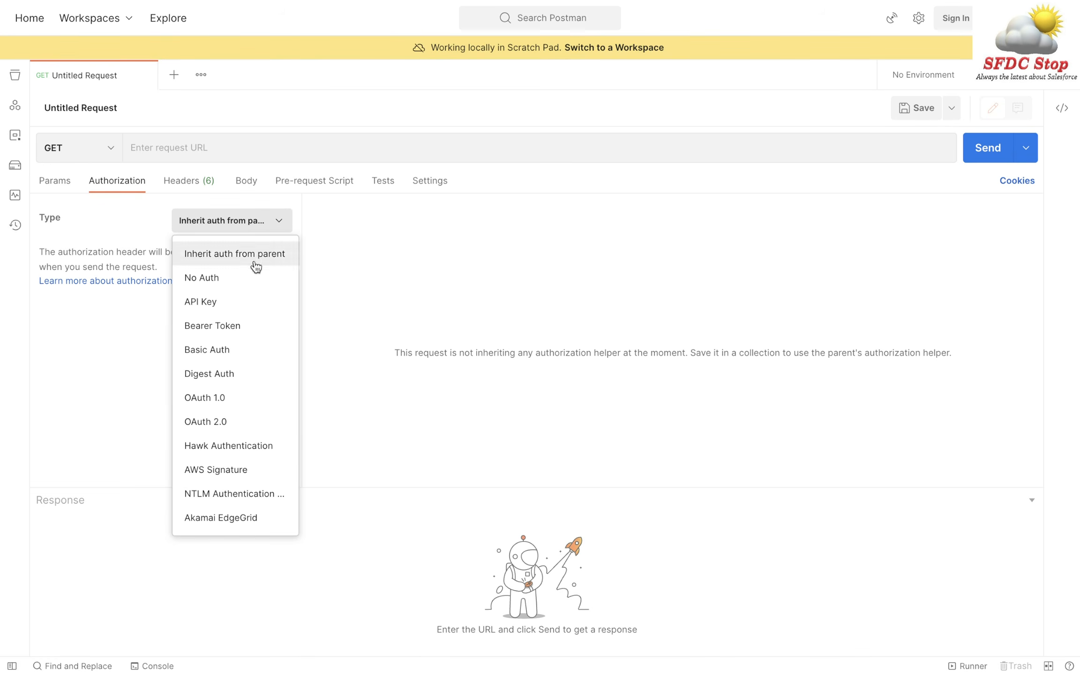
click(270, 424)
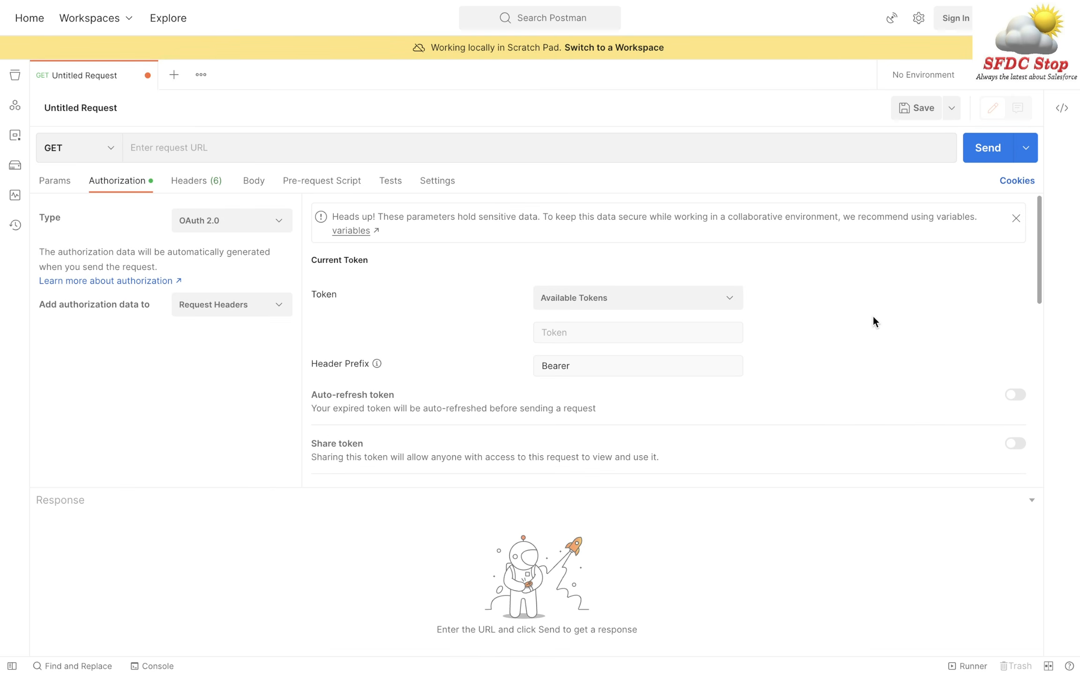
- Name the token 'SFDC Stop Token' and keep Authorization Code as the grant type
scroll(874, 321, down, 3)
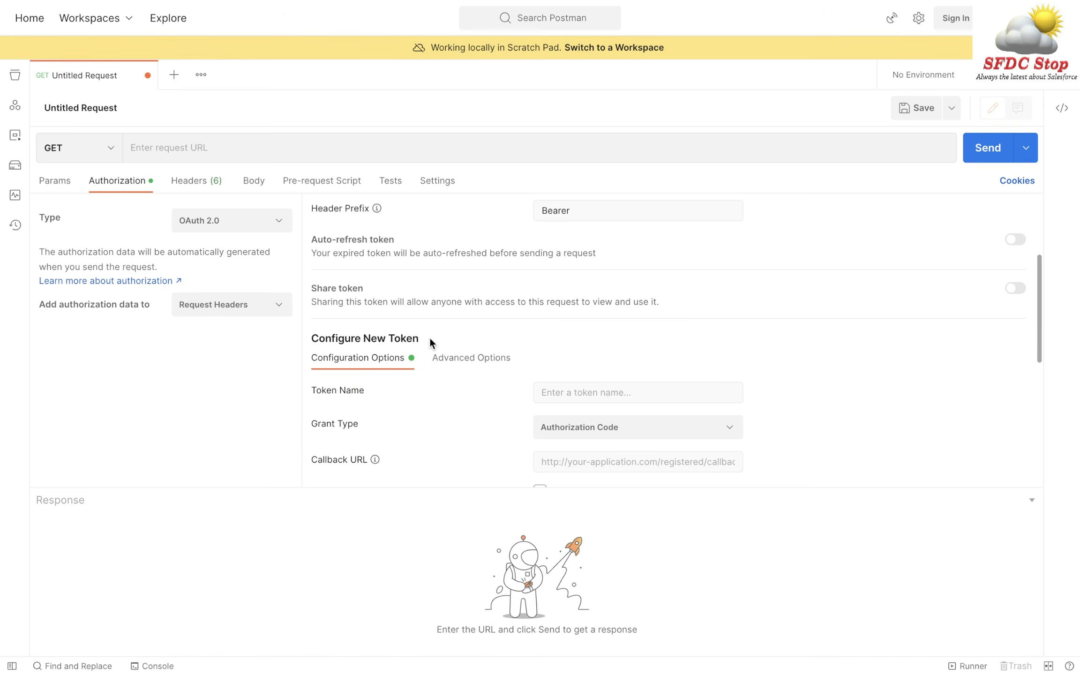
scroll(438, 431, down, 2)
click(627, 313)
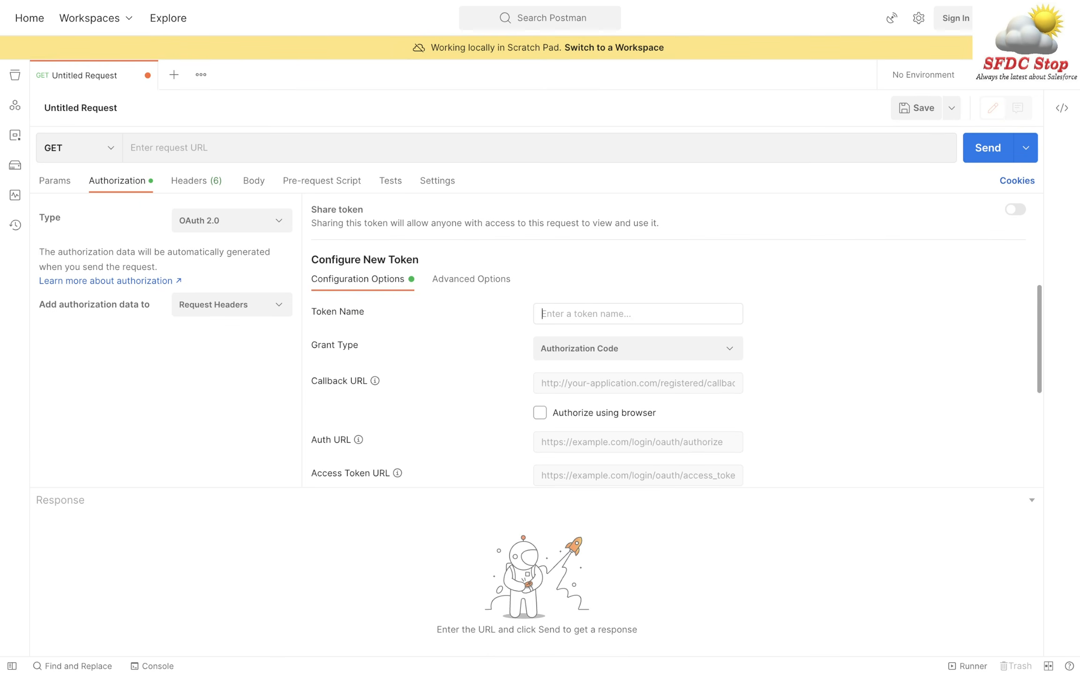
text(SFDC Stop Token)
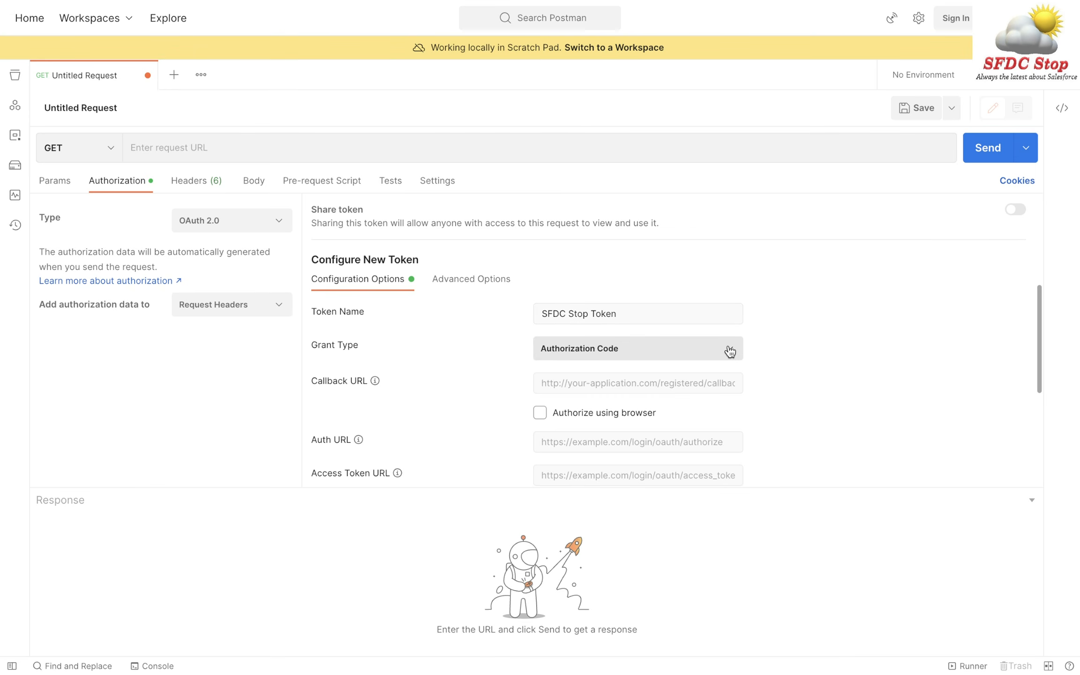
click(730, 351)
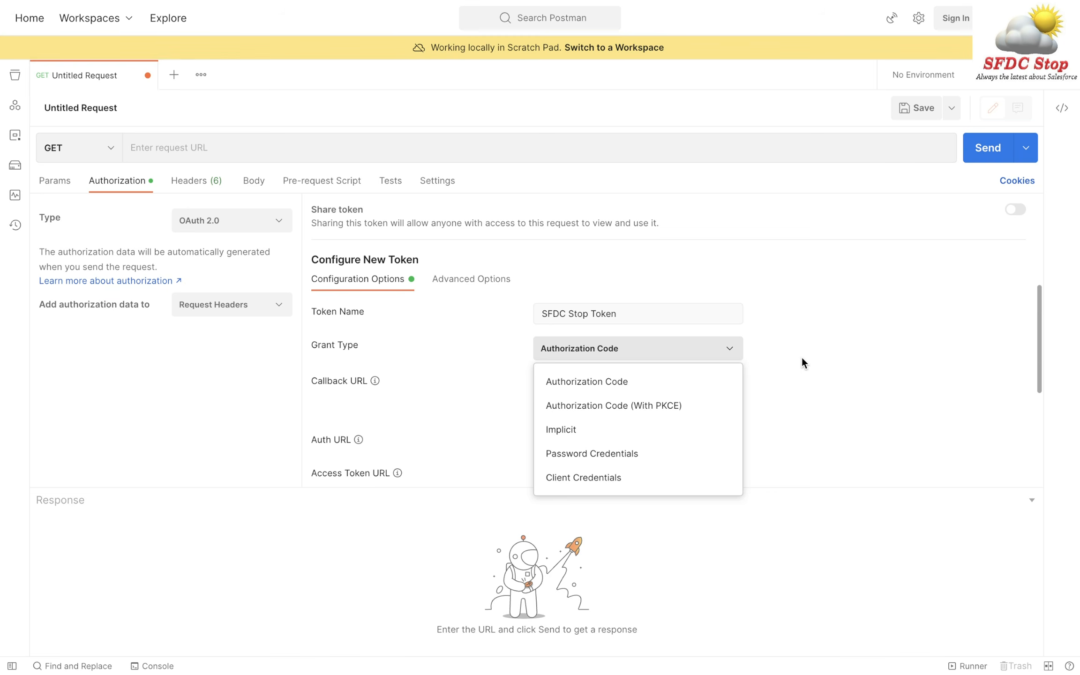
click(647, 384)
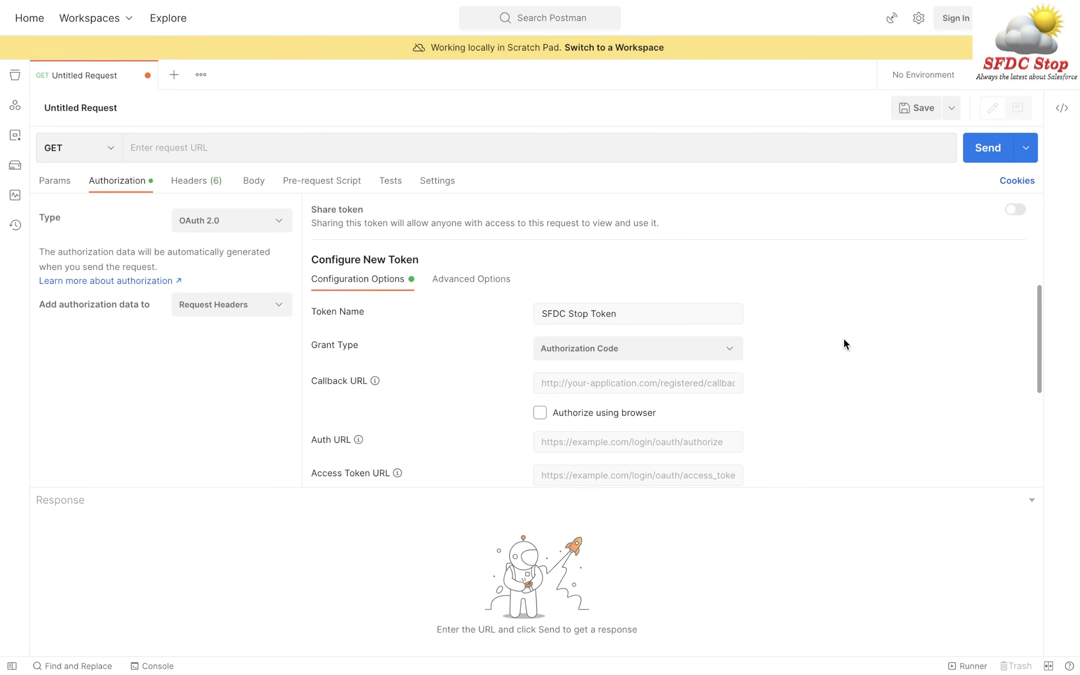
key(ctrl+Right)
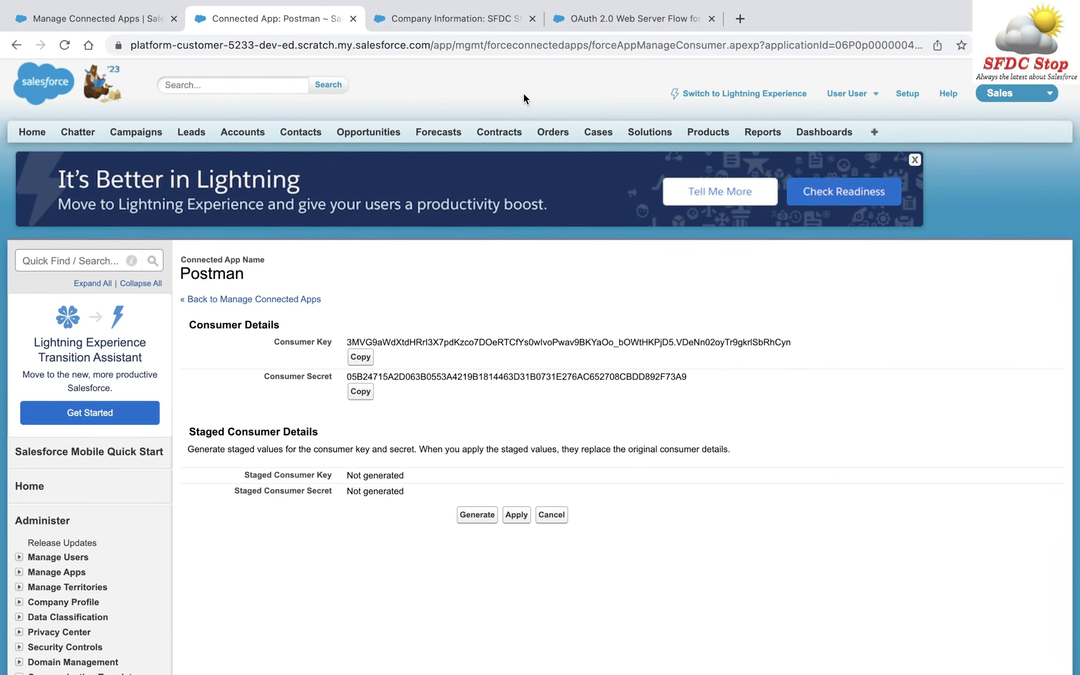
click(636, 17)
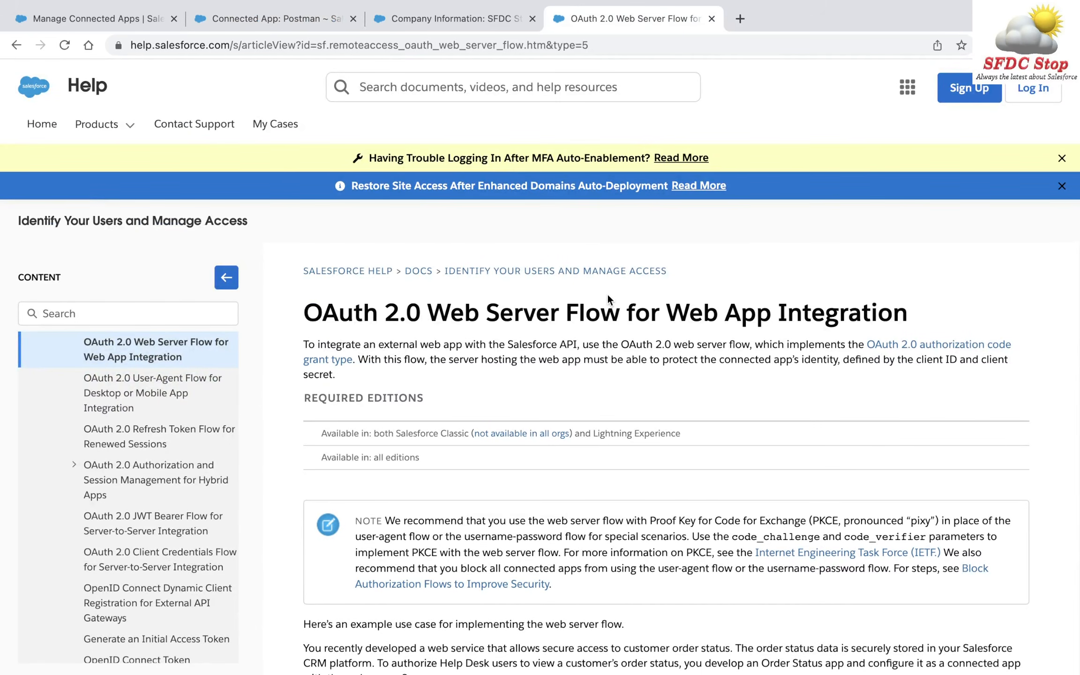
click(250, 27)
key(ctrl+Right)
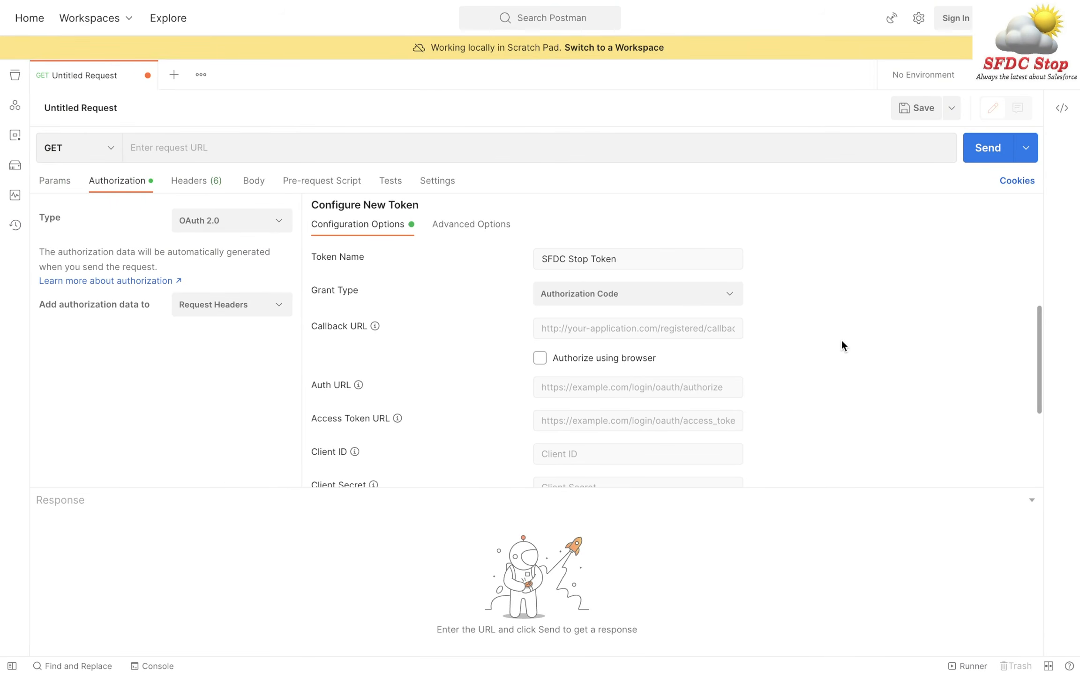
click(676, 331)
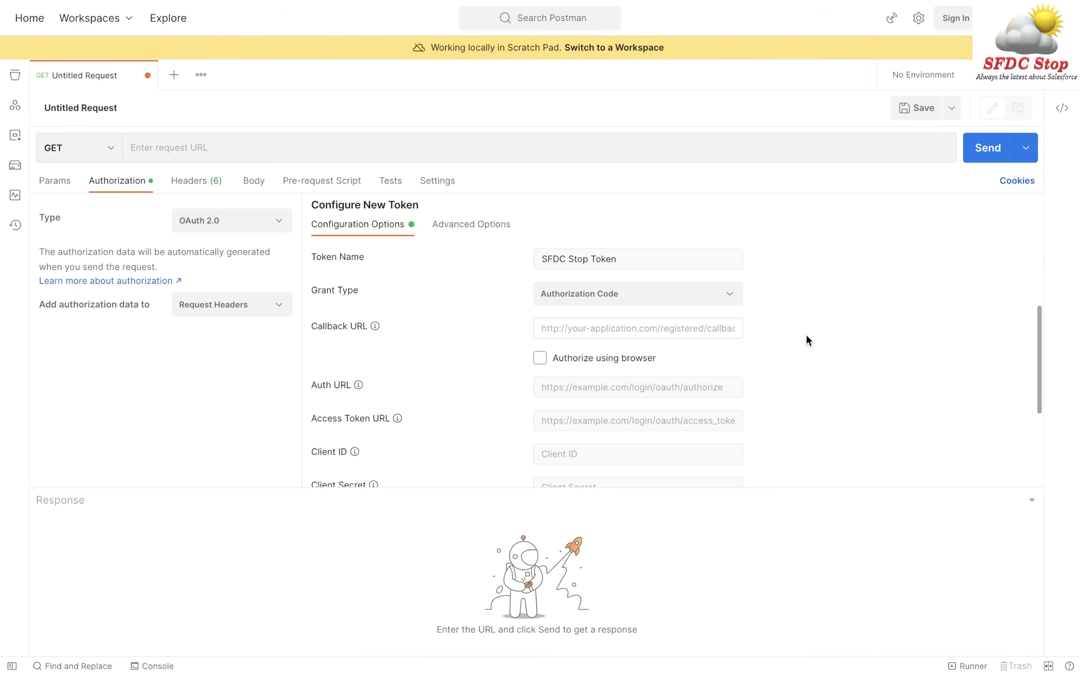
key(ctrl+Left)
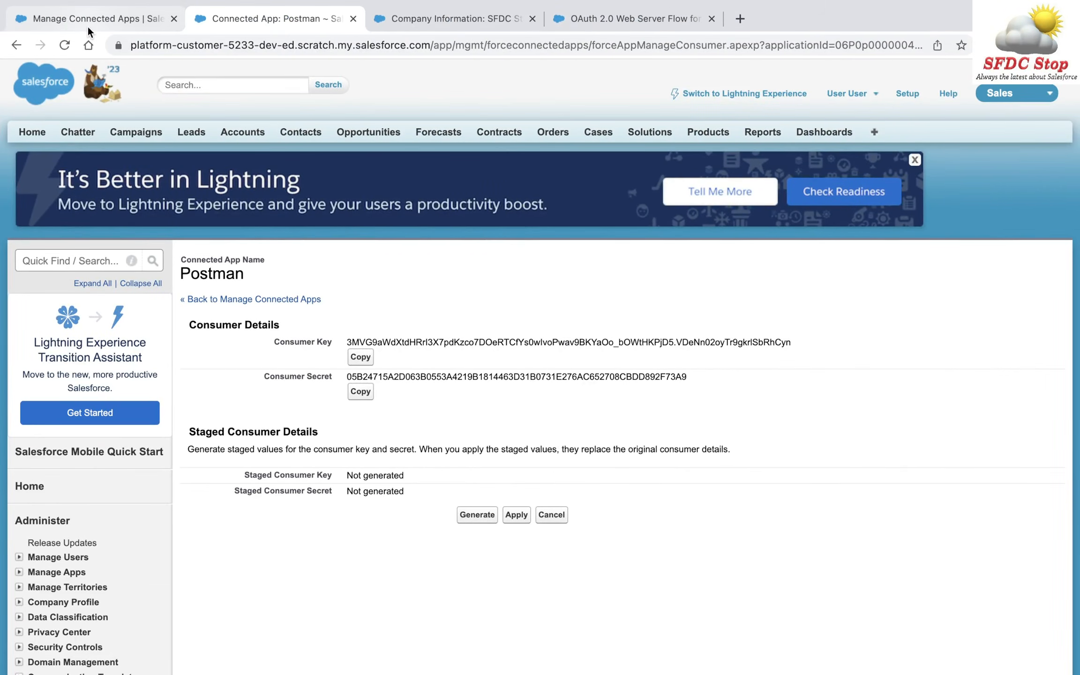
click(87, 26)
scroll(474, 540, down, 2)
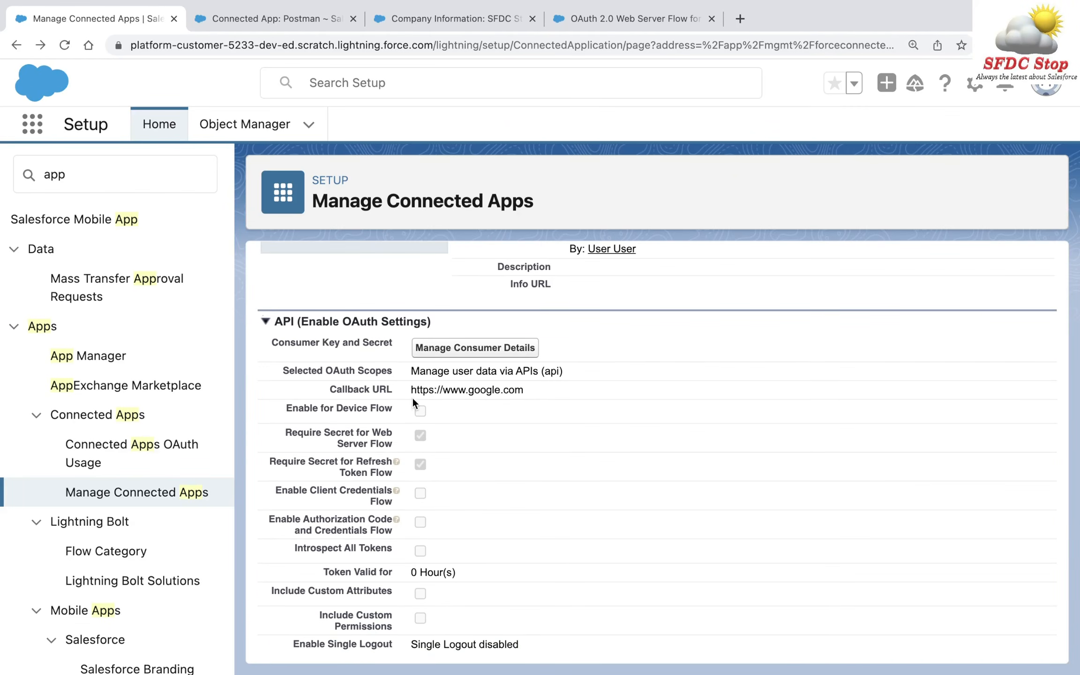
drag(410, 390, 554, 394)
key(super+c)
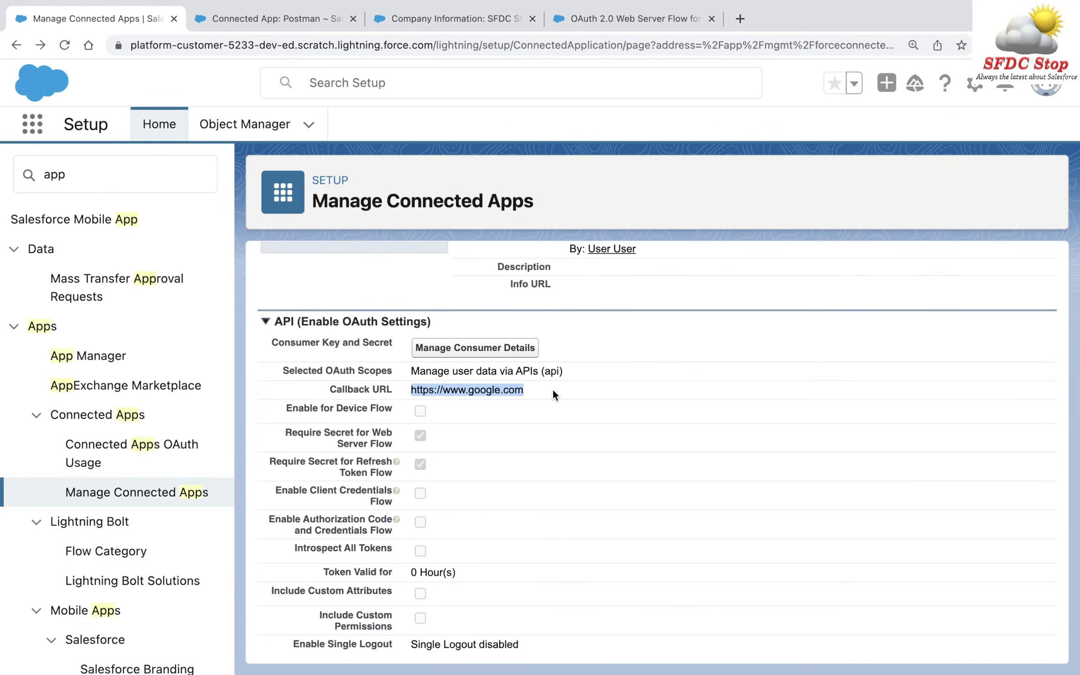
key(super+Tab)
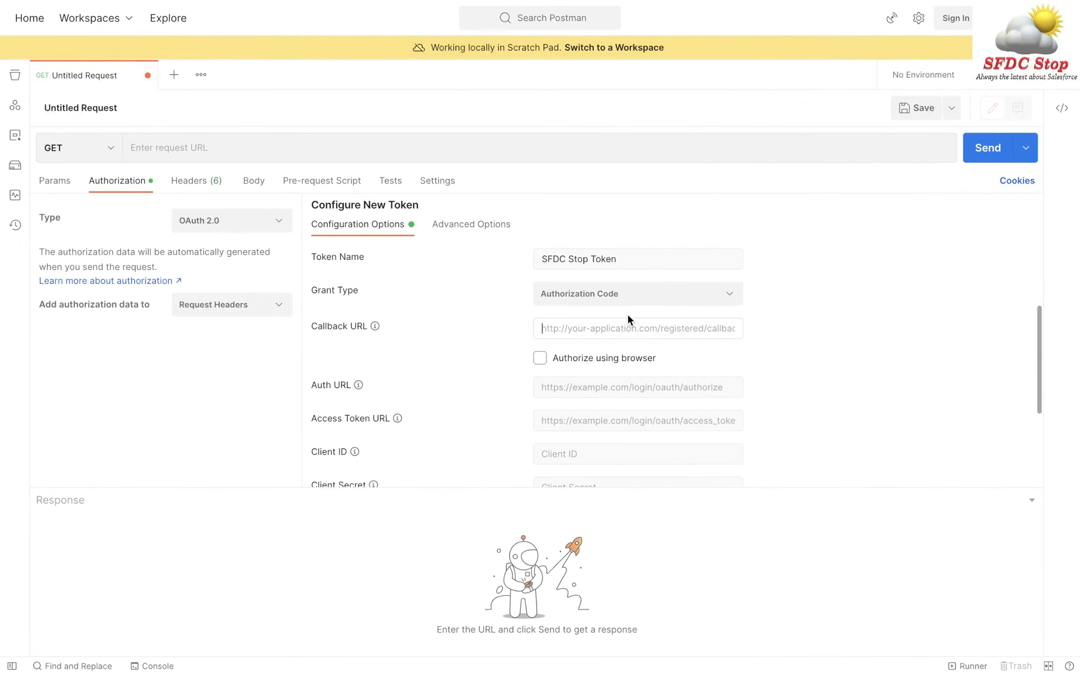
key(super+v)
scroll(759, 322, down, 2)
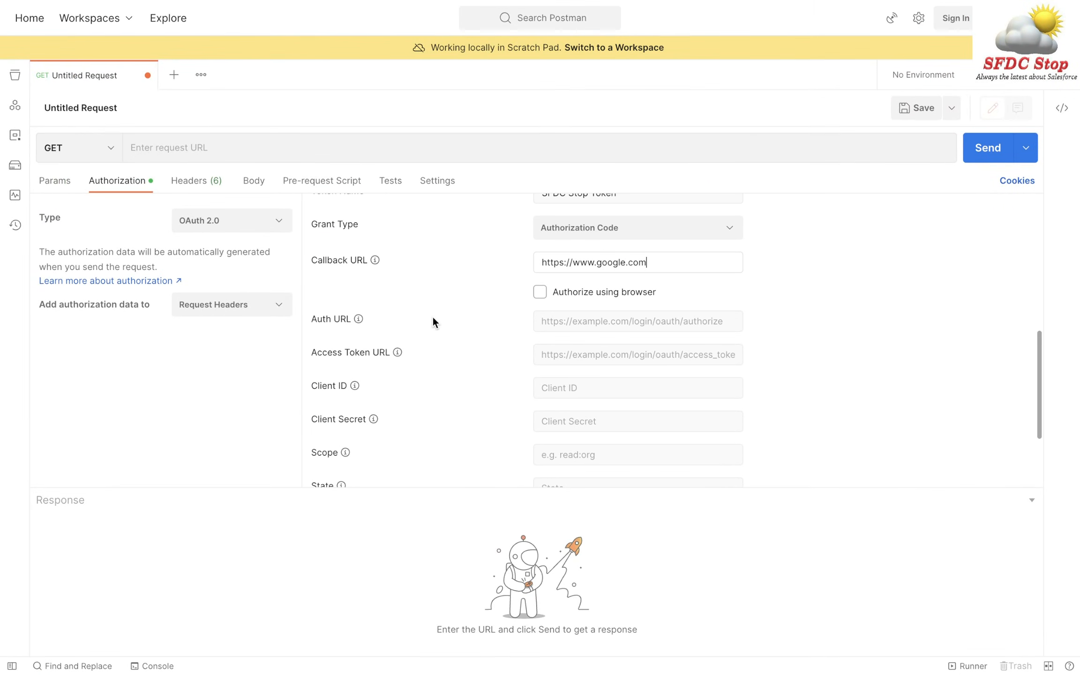
mouse_move(358, 318)
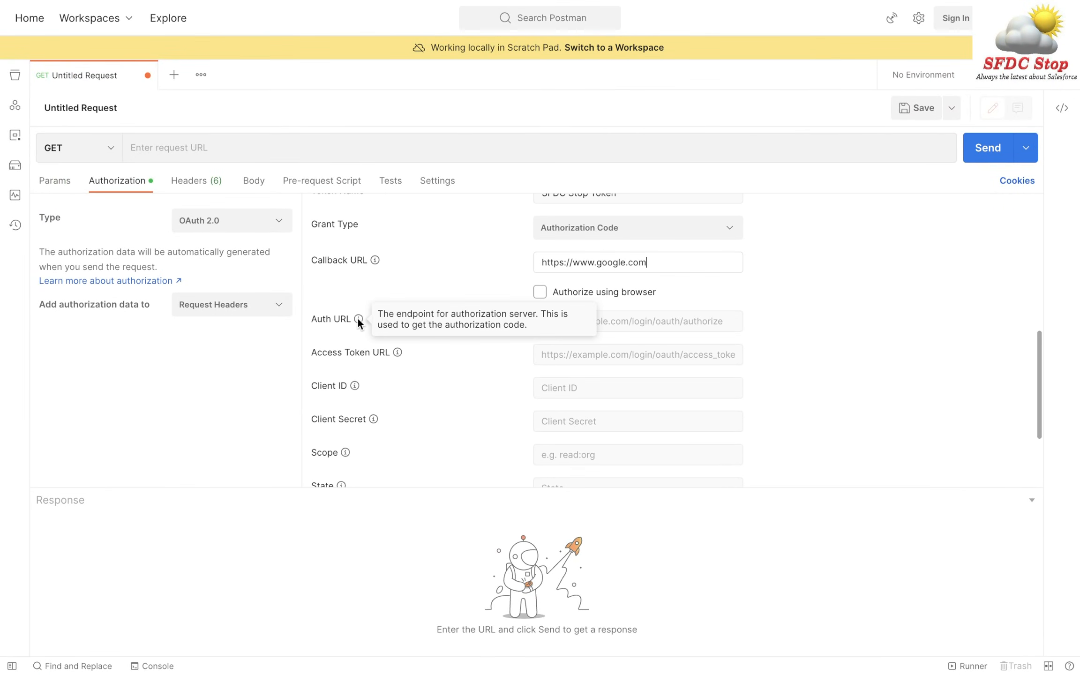
- Paste the help article's oauth2/authorize endpoint as Auth URL and remove the MyDomainName placeholder
key(super+Tab)
click(629, 19)
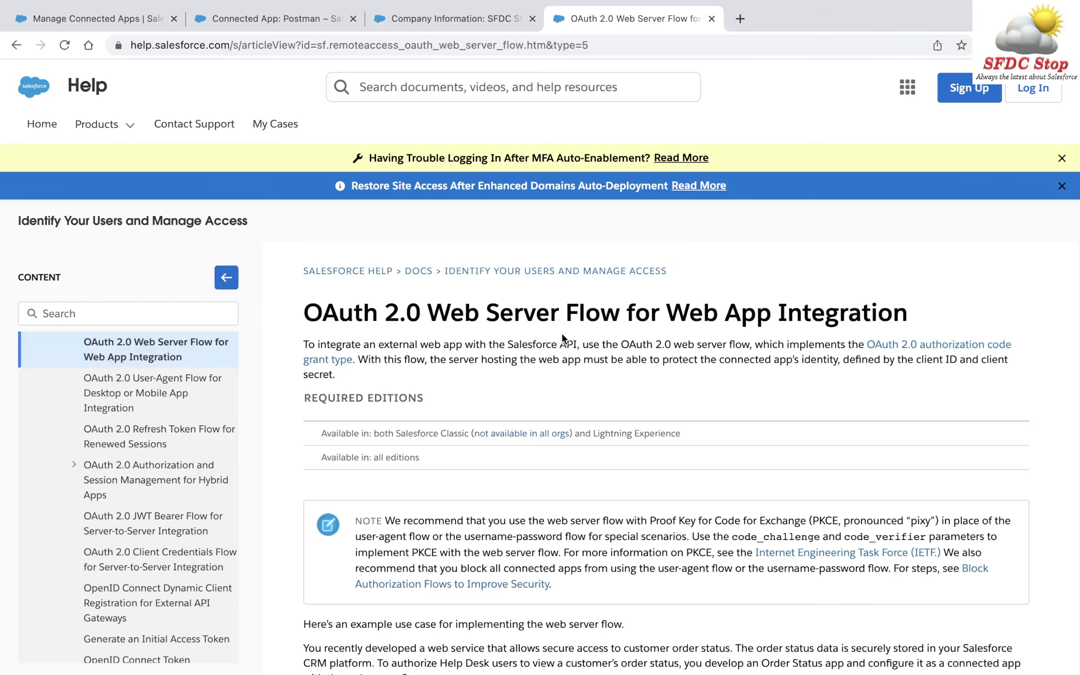
scroll(559, 457, down, 10)
scroll(559, 459, down, 2)
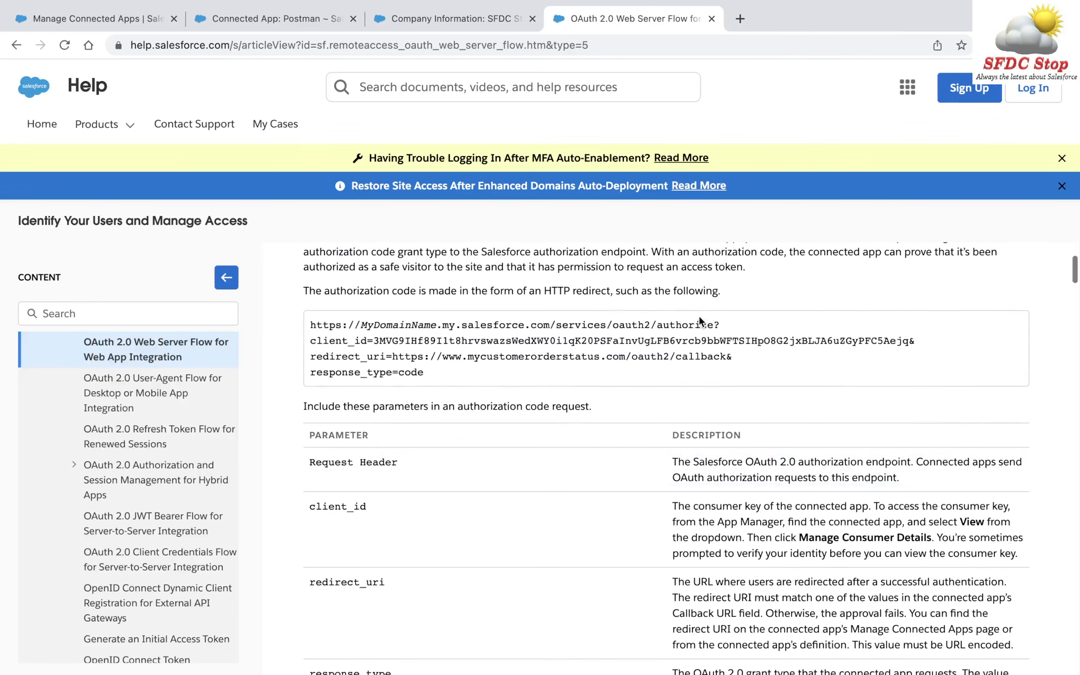
drag(712, 323, 314, 323)
key(ctrl+c)
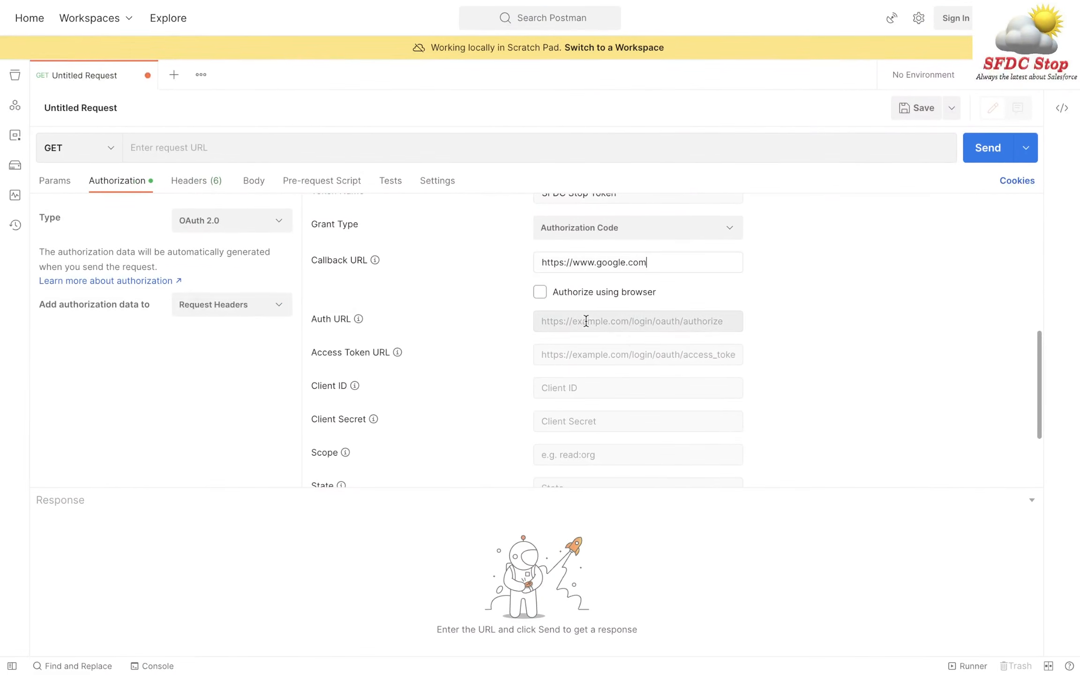
click(586, 321)
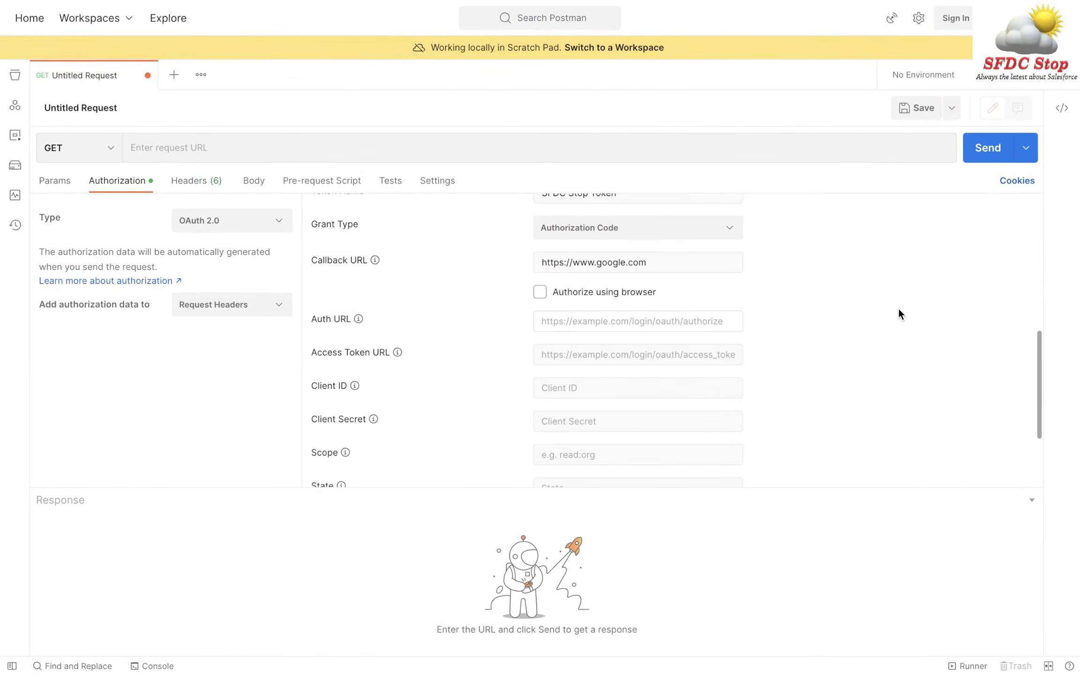
key(ctrl+v)
key(super+shift+Left)
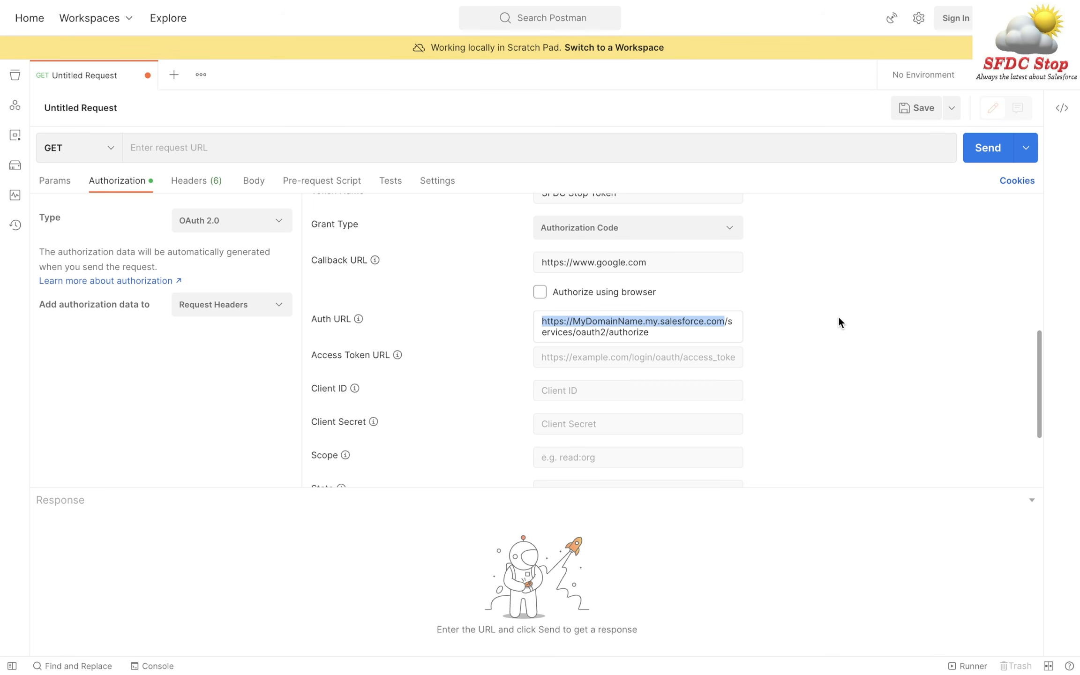
key(BackSpace)
key(ctrl+Right)
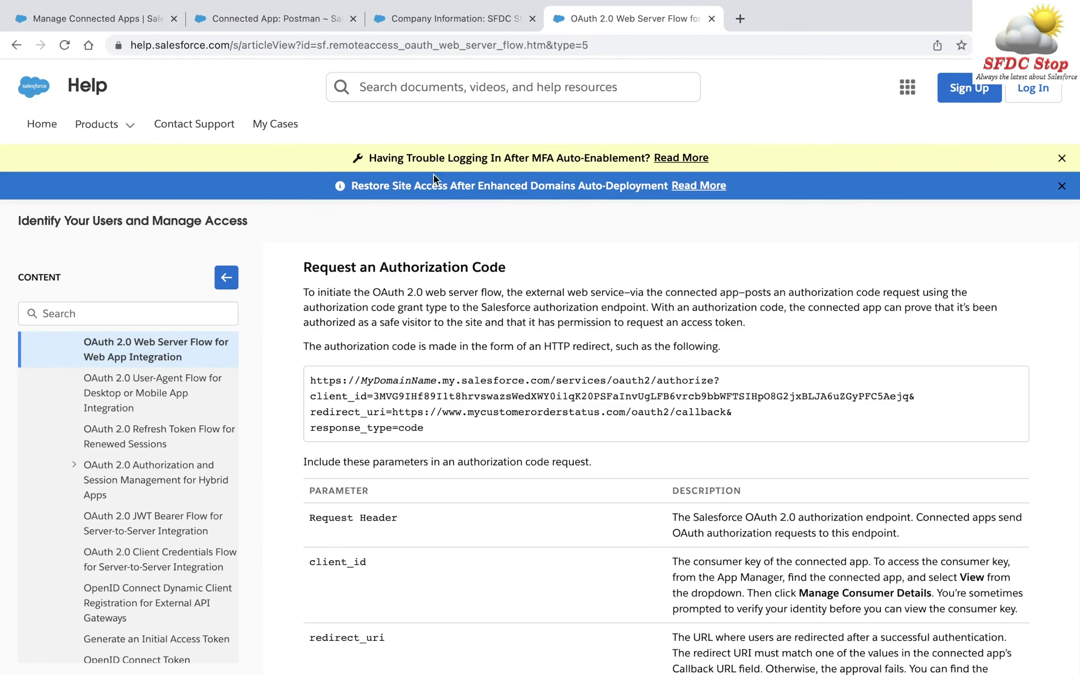
- Find My Domain via Quick Find 'my do' and copy the org's current My Domain URL
click(111, 17)
text(m)
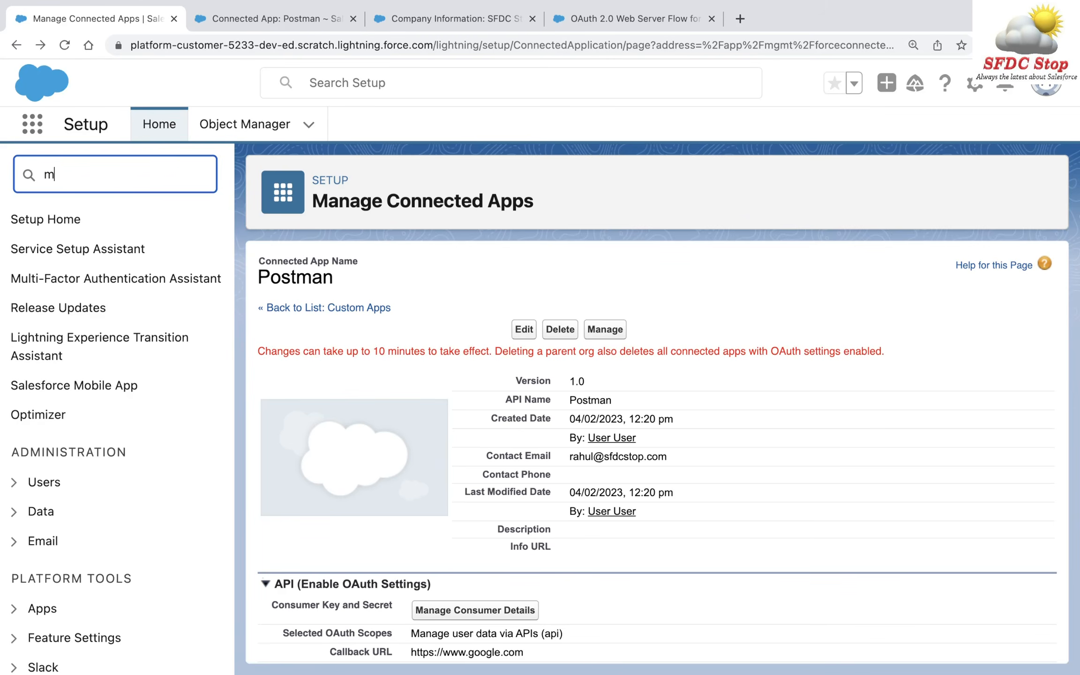
text(y do)
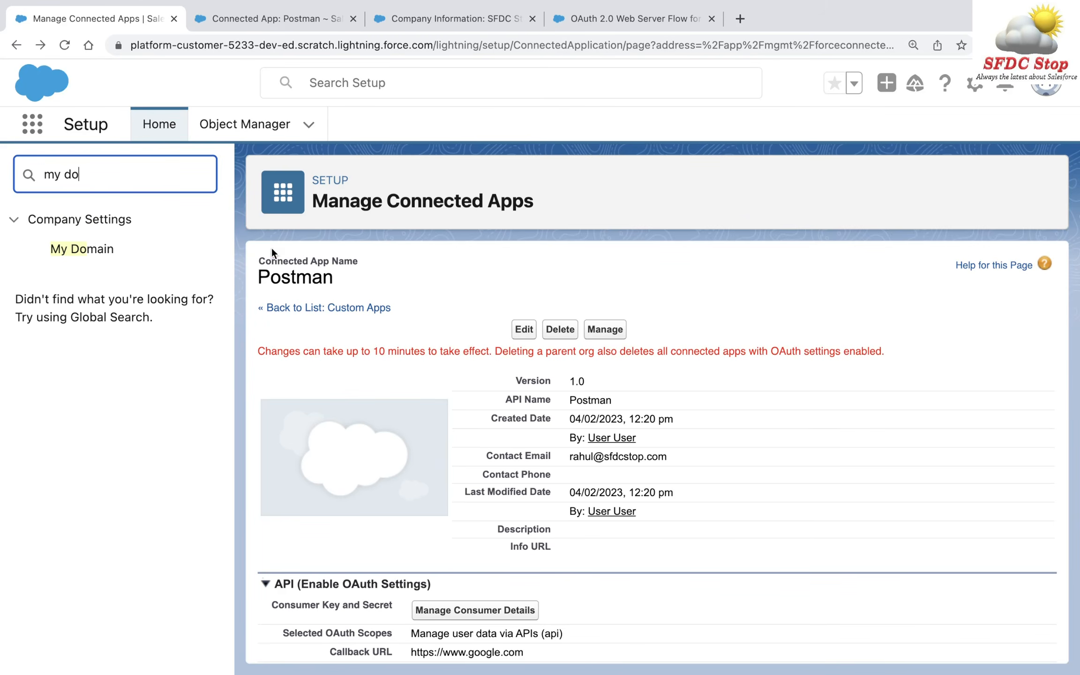
click(99, 250)
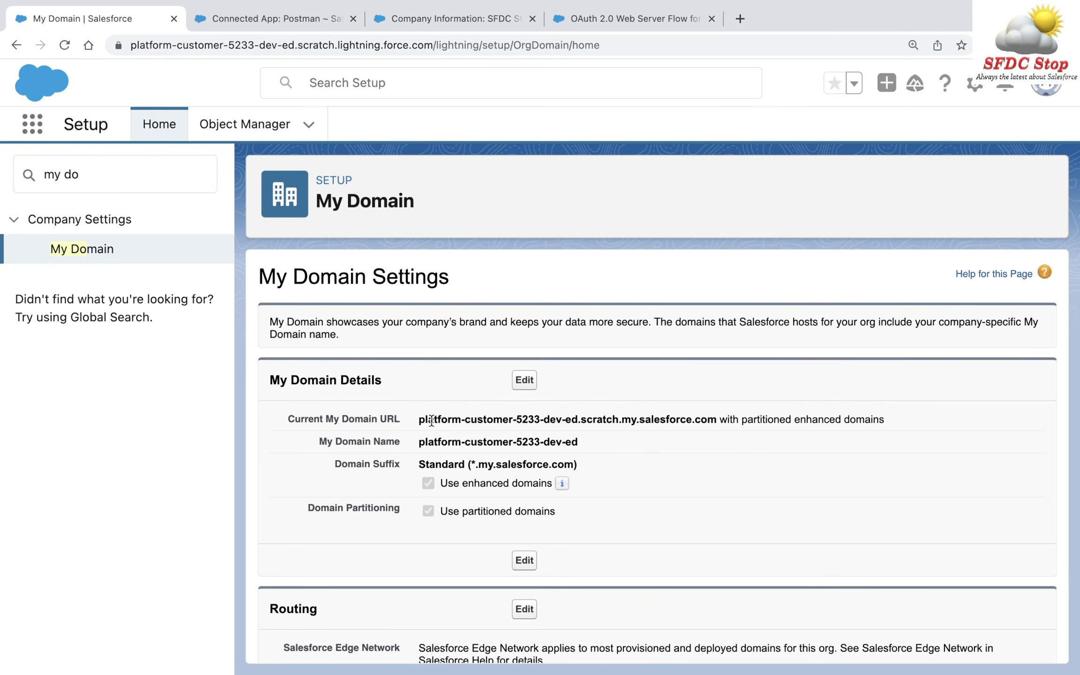
drag(418, 419, 715, 419)
key(super+c)
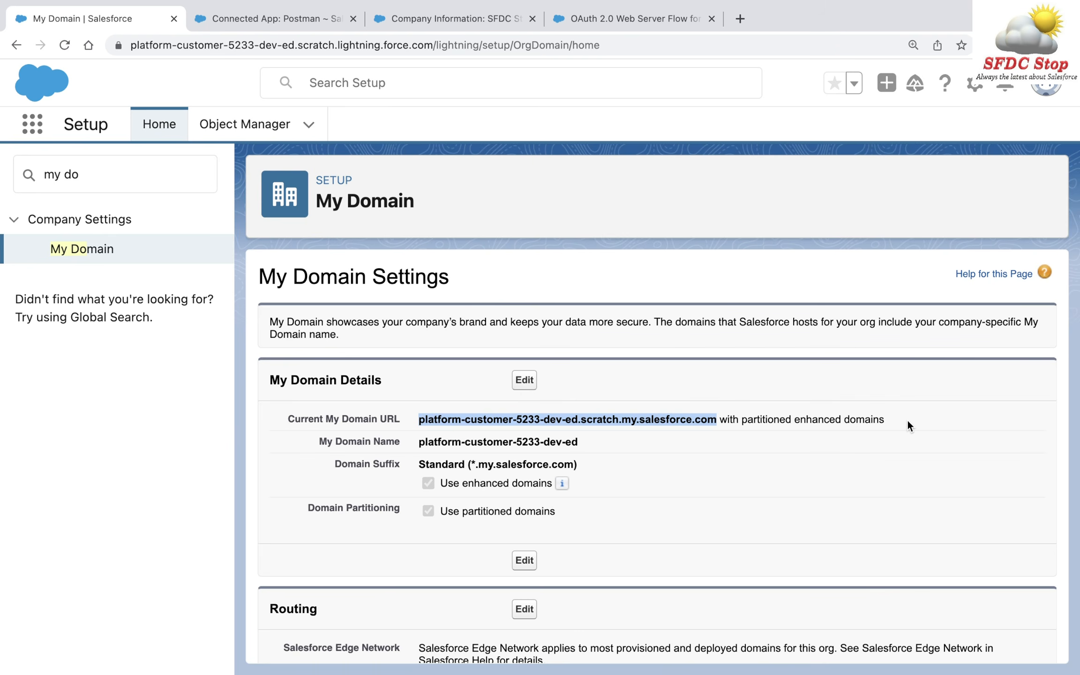
key(ctrl+Left)
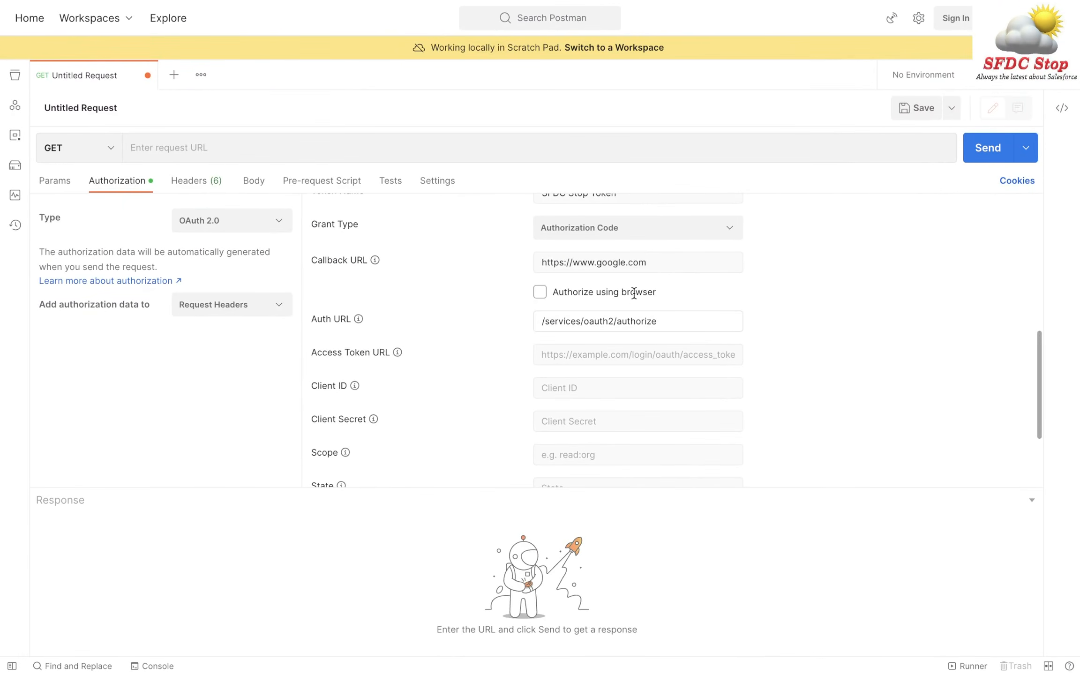
key(super+v)
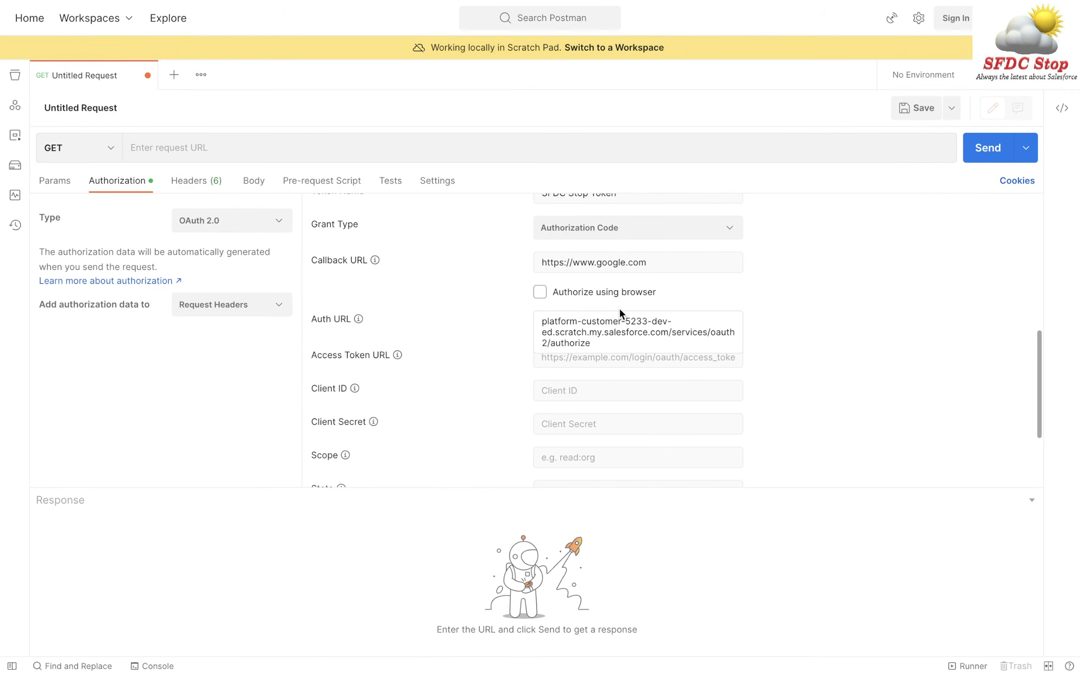
click(543, 321)
text(https://)
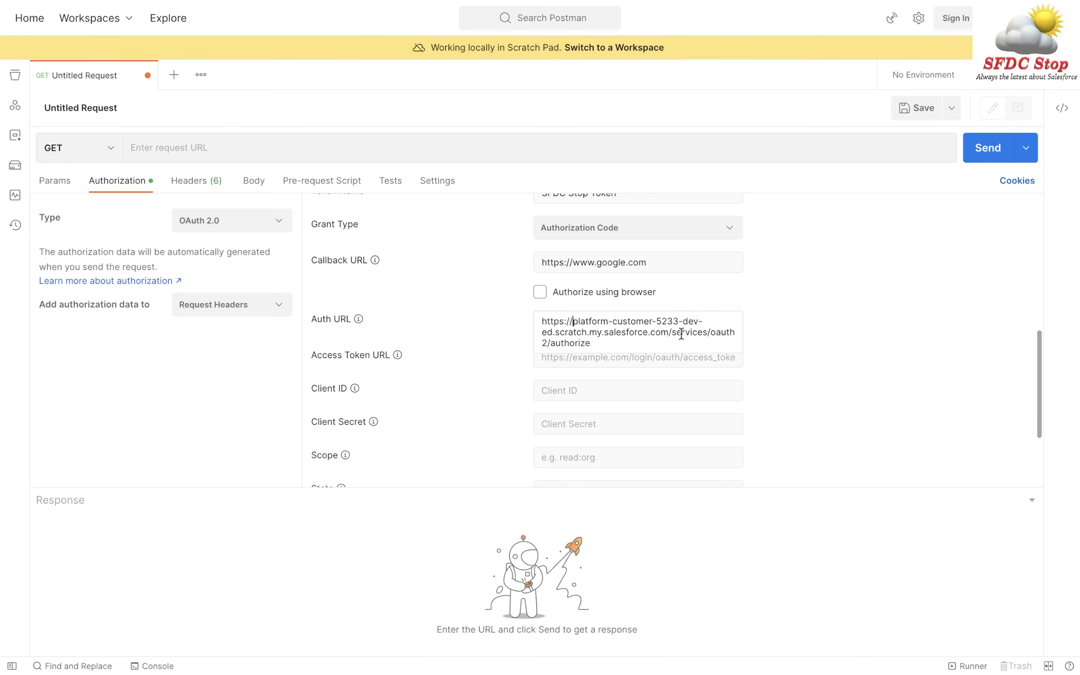
- Copy the domain up to .com from the Auth URL into the empty Access Token URL
click(874, 328)
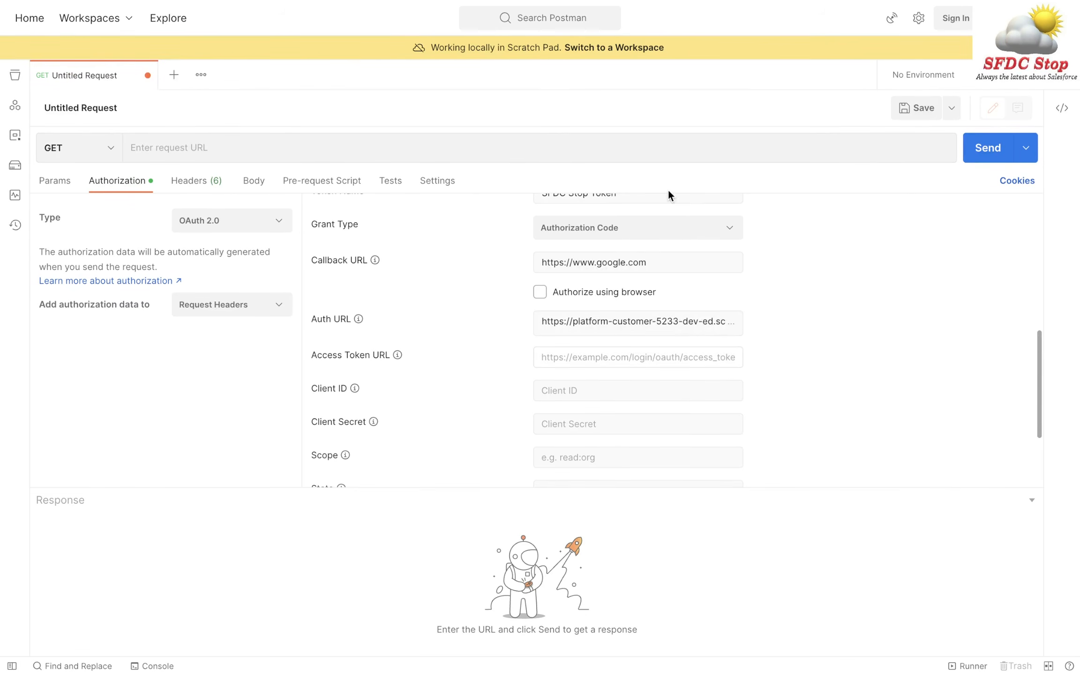
click(686, 333)
key(Left)
key(Left)
key(Left)
key(Left)
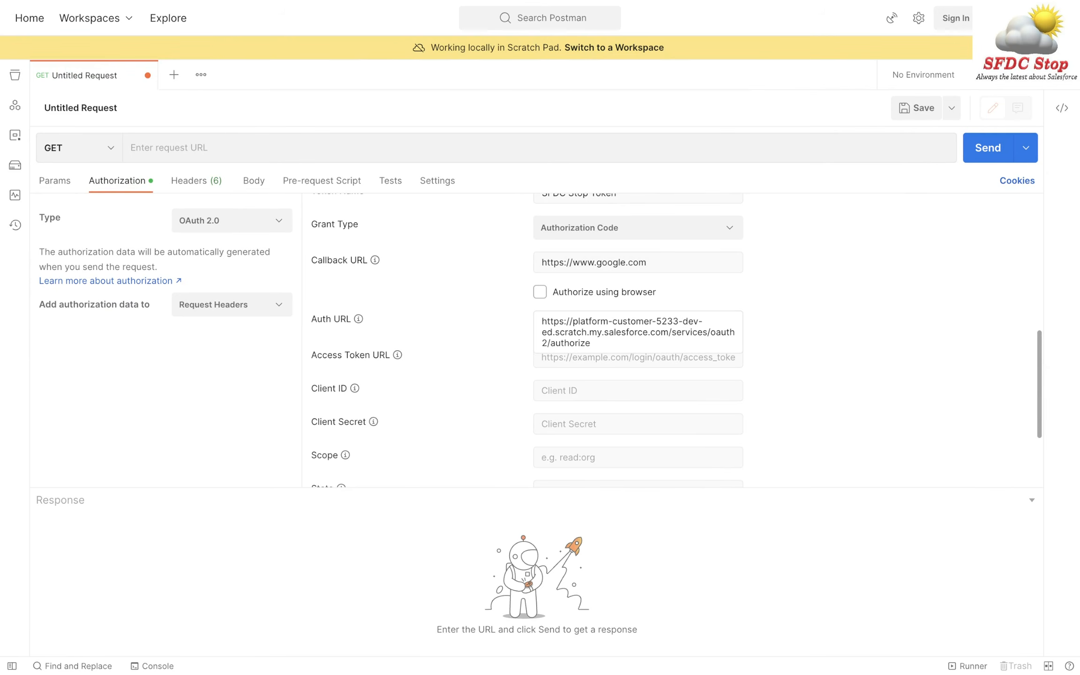
key(shift+Up)
key(shift+Home)
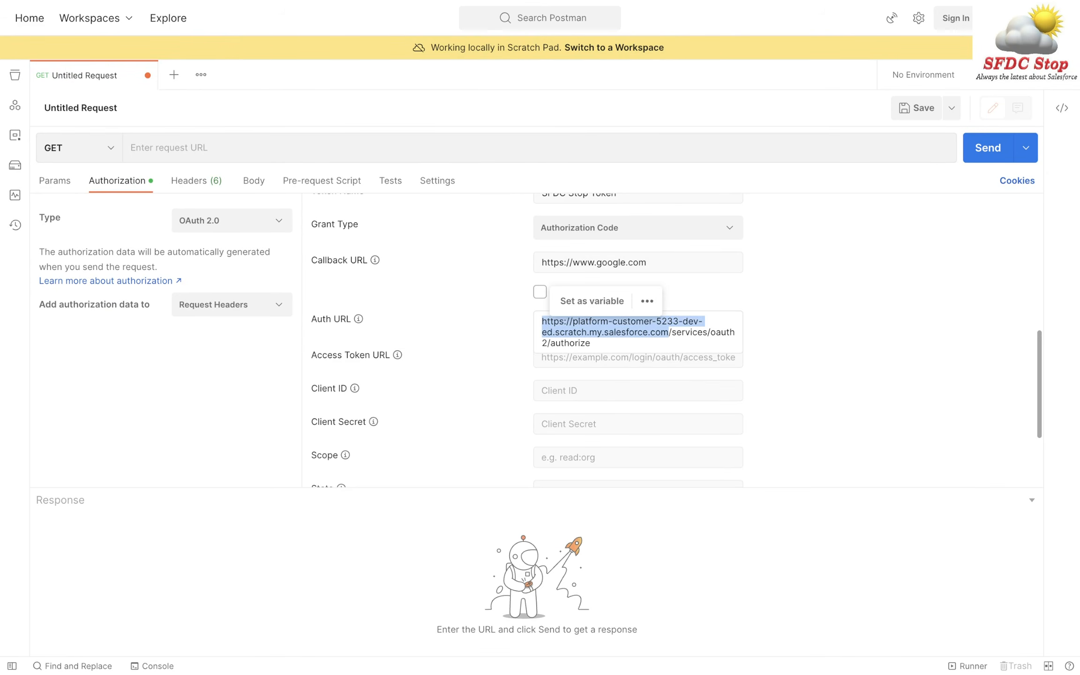
key(ctrl+c)
click(633, 359)
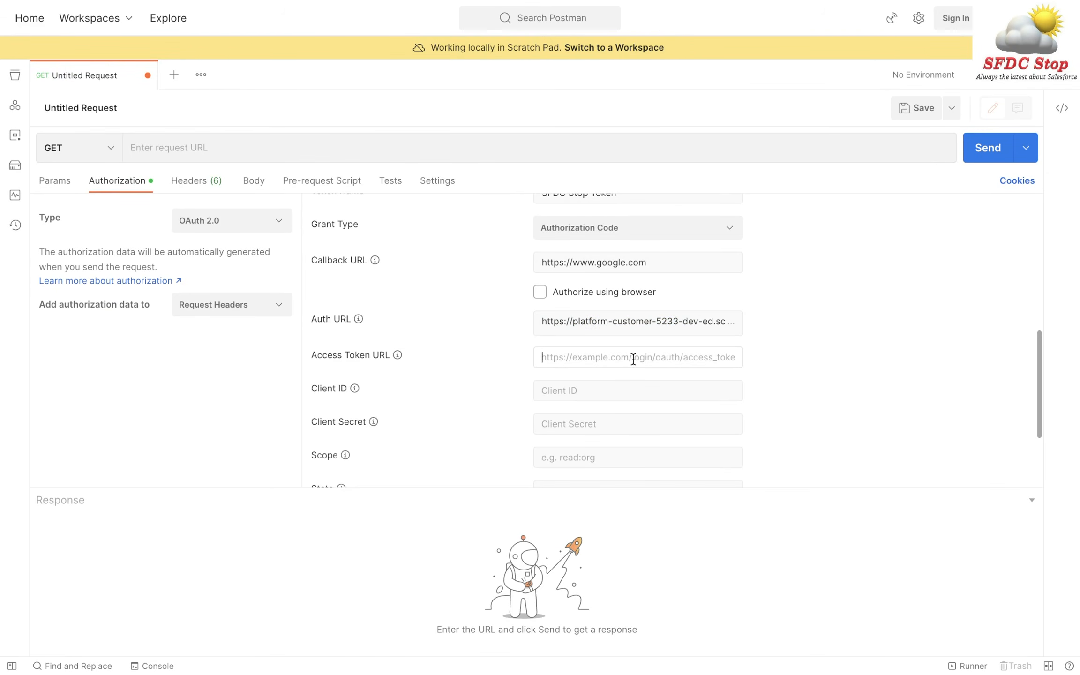
key(ctrl+v)
- Append /services/oauth2/token from the Web Server Flow help article to the Access Token URL
key(ctrl+Right)
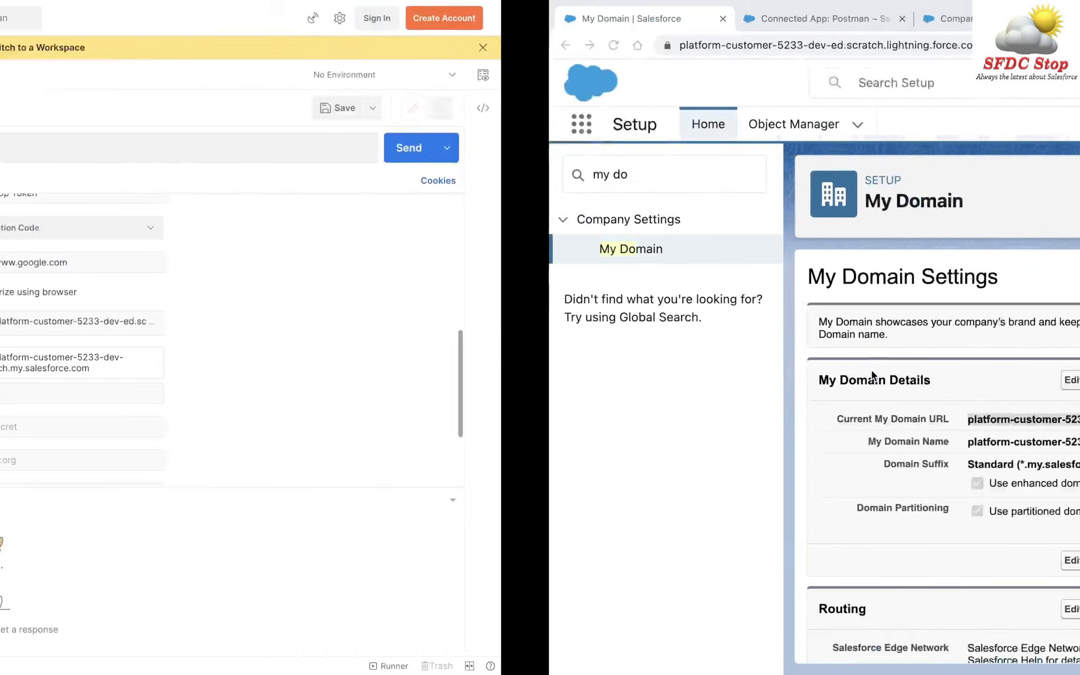
click(618, 19)
scroll(562, 309, down, 10)
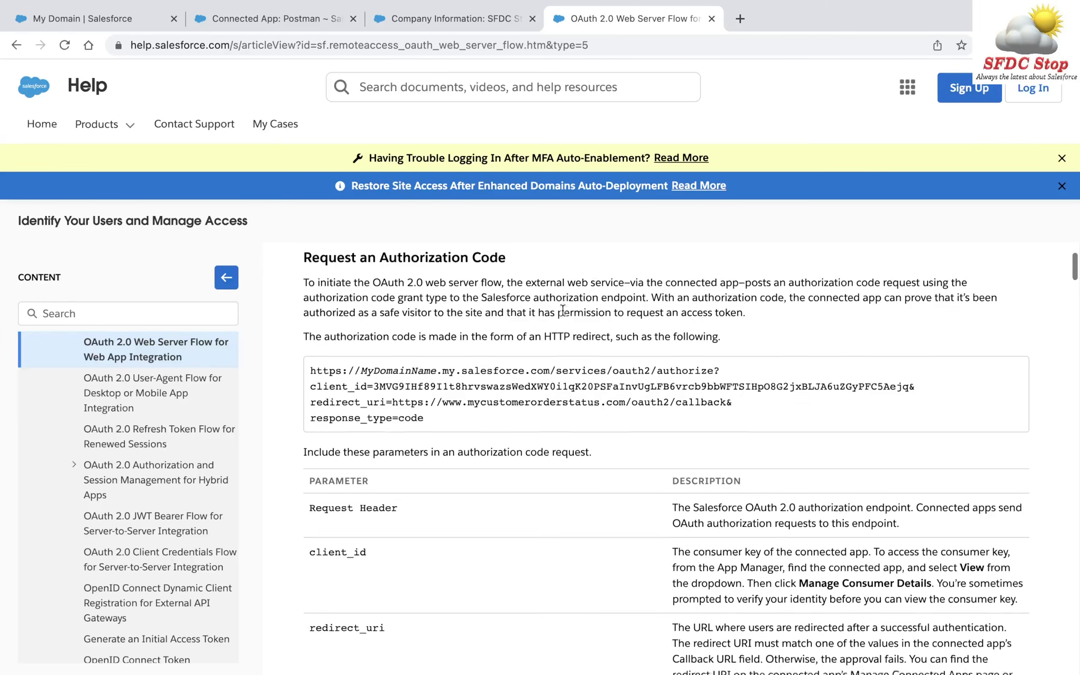
scroll(562, 309, down, 20)
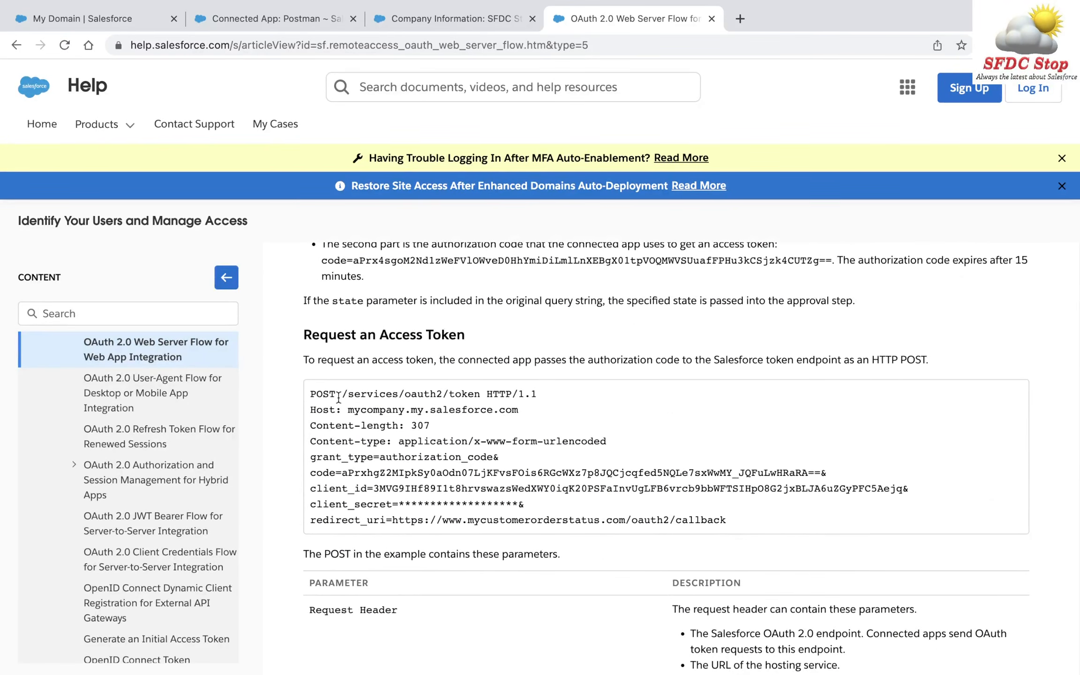
drag(342, 394, 481, 395)
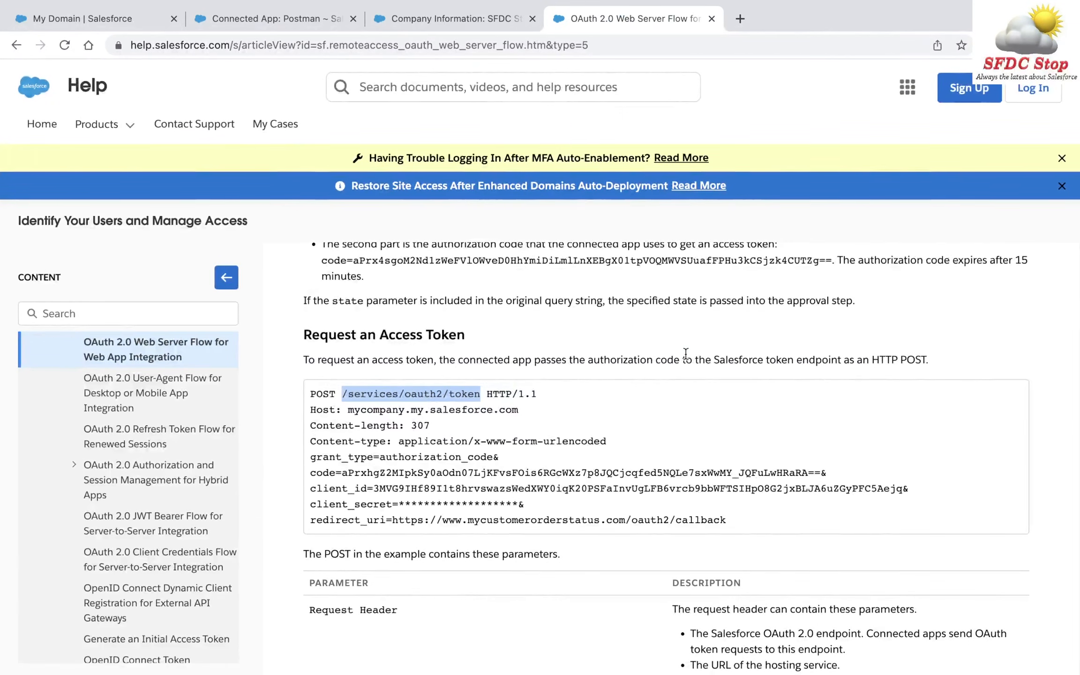
key(ctrl+Left)
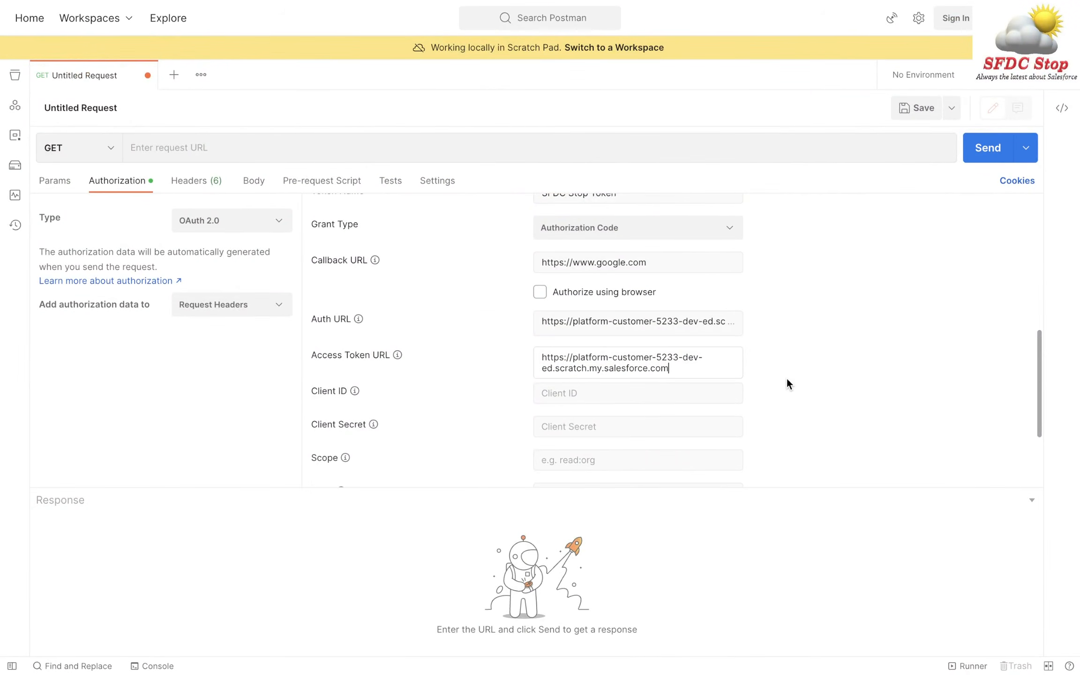
key(ctrl+v)
click(846, 384)
scroll(846, 384, down, 2)
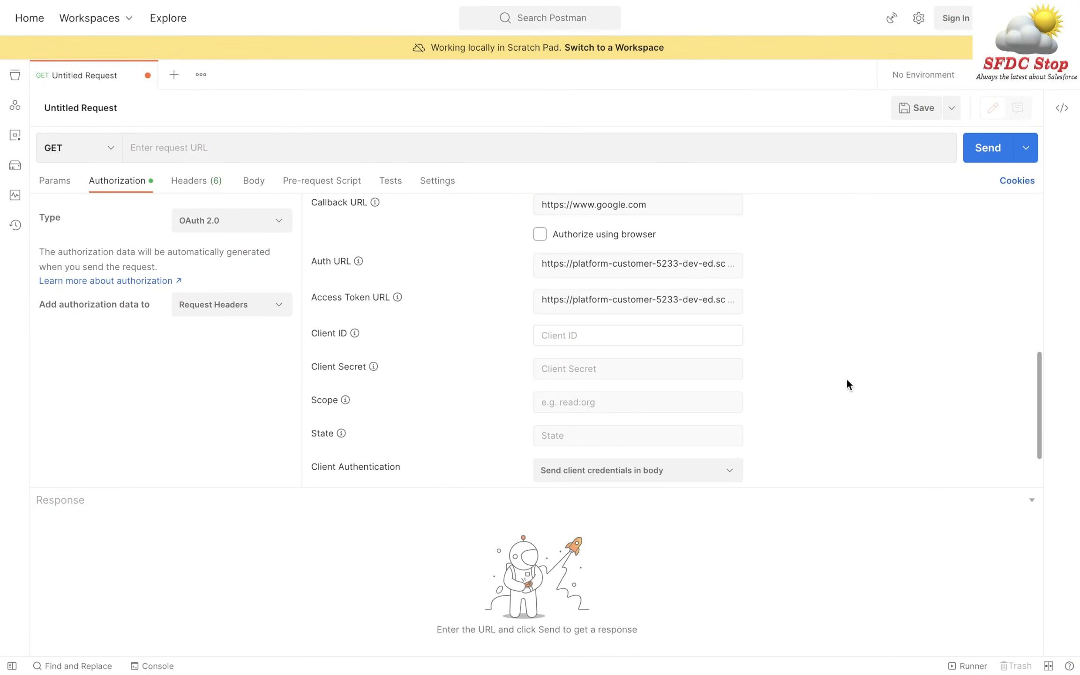
key(ctrl+Right)
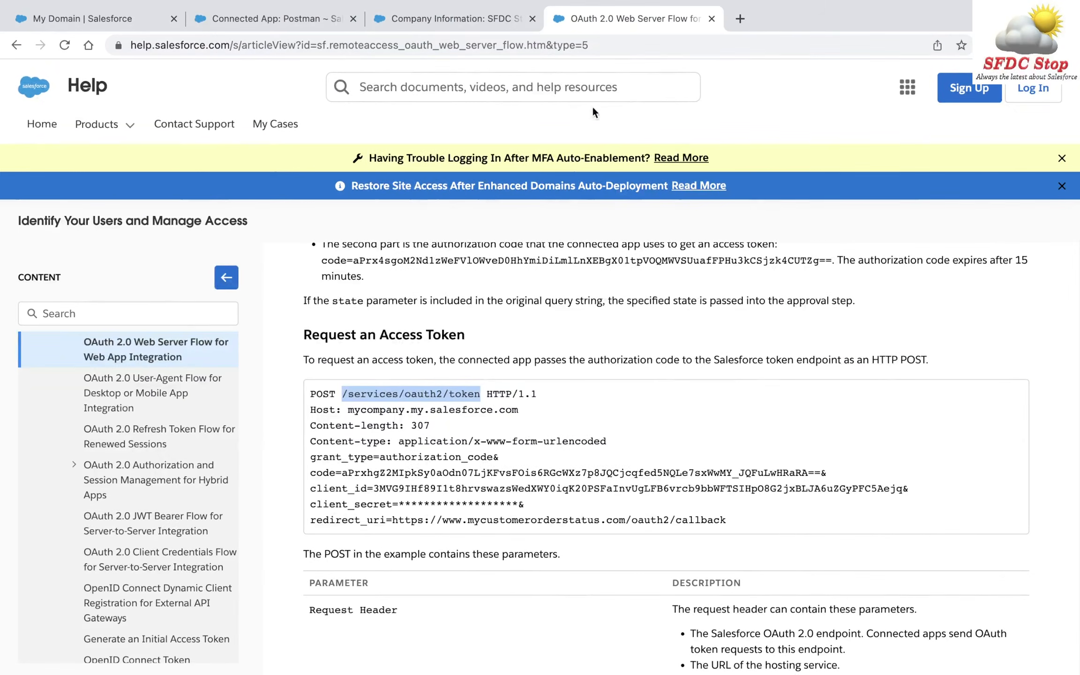
- Enter the Postman connected app's consumer key as the Client ID
click(302, 17)
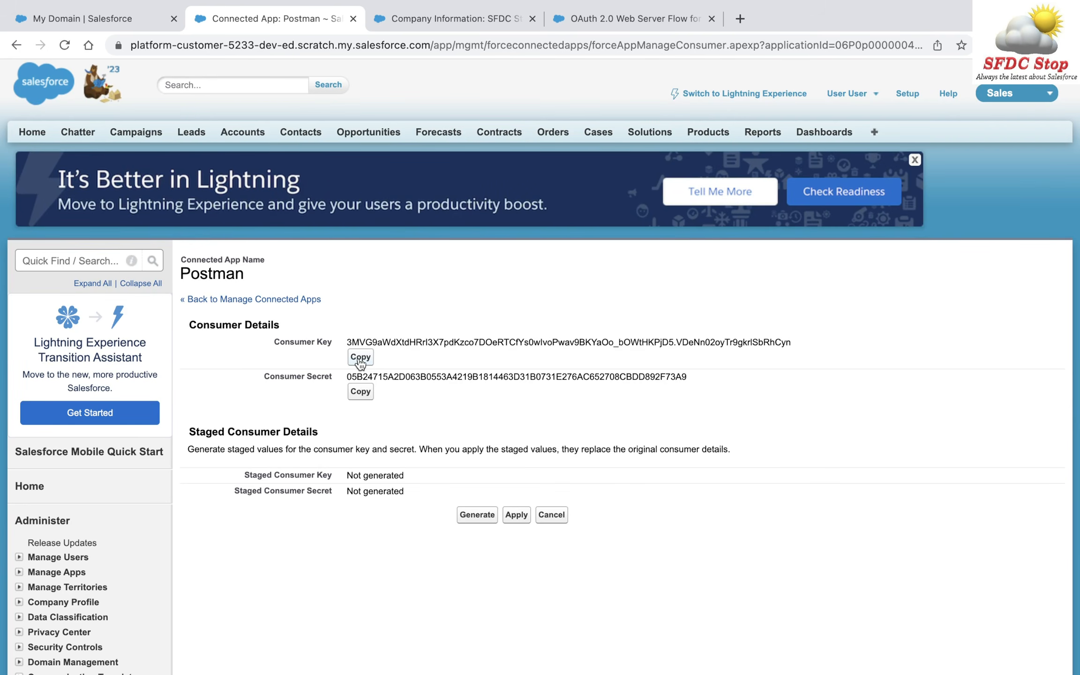
key(ctrl+Left)
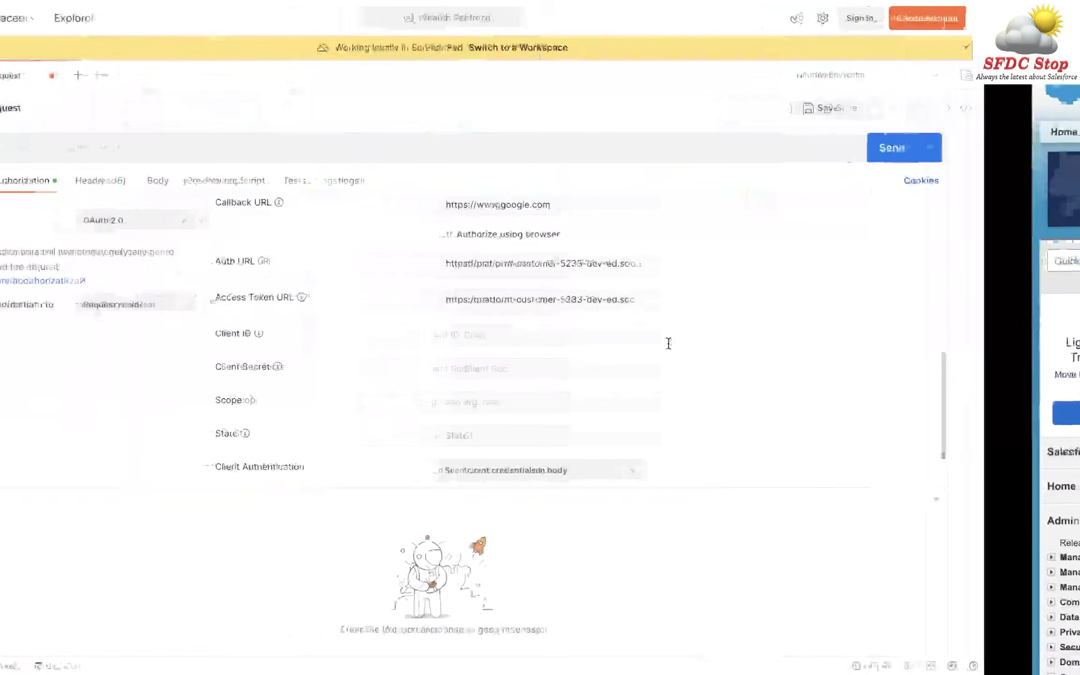
click(623, 340)
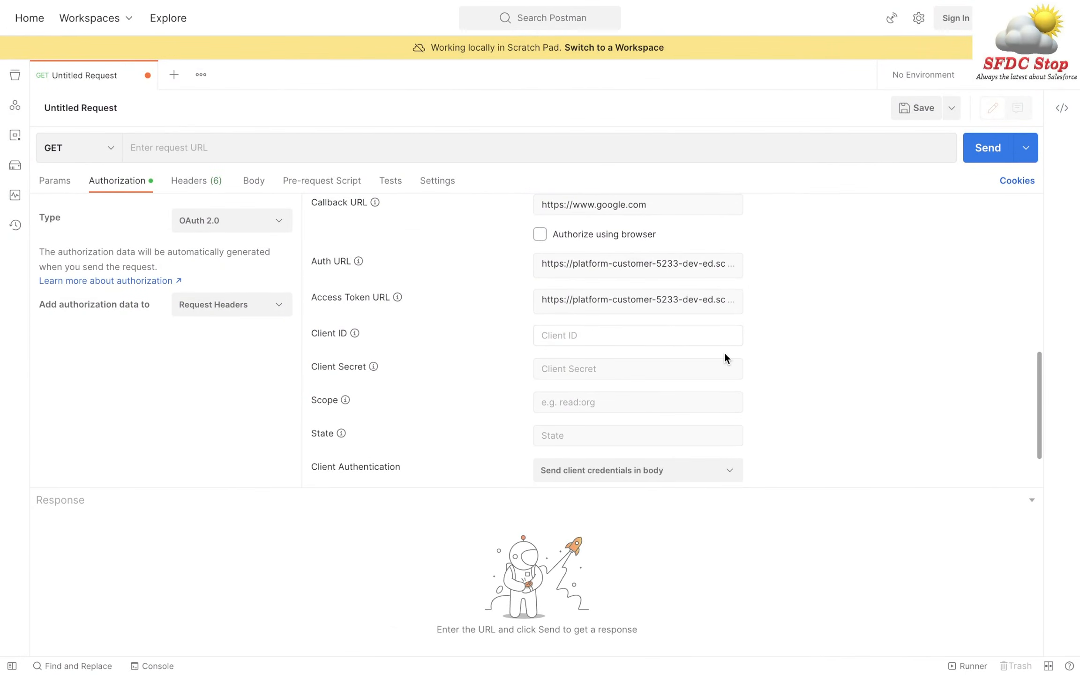
key(super+v)
click(807, 346)
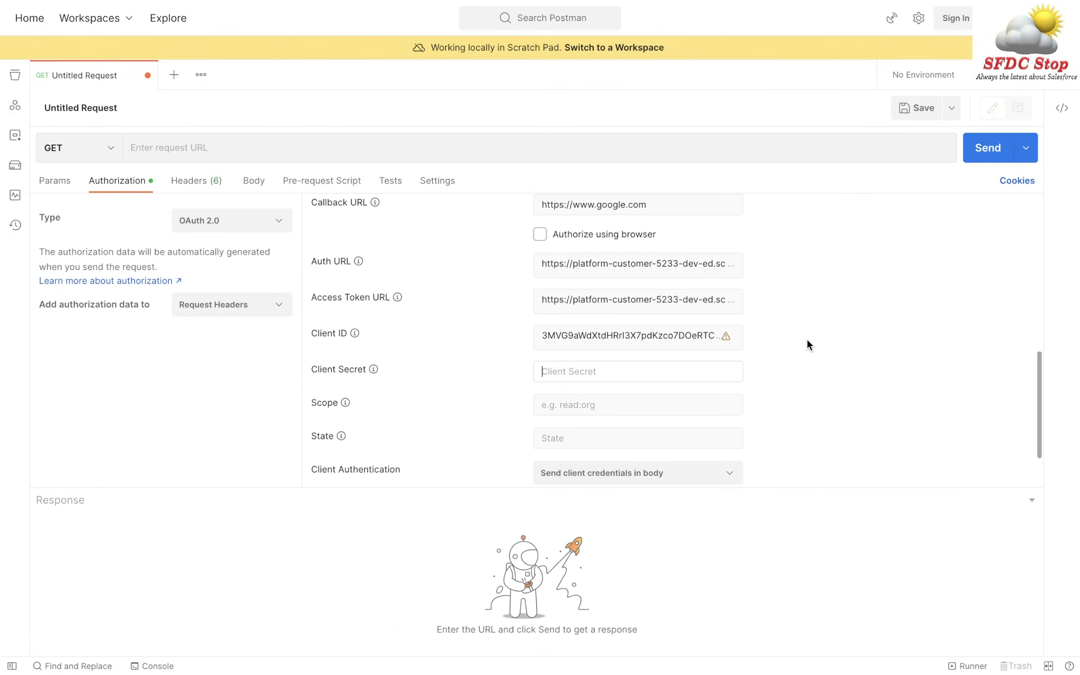
- Copy the connected app's consumer secret into the Client Secret field
key(ctrl+Right)
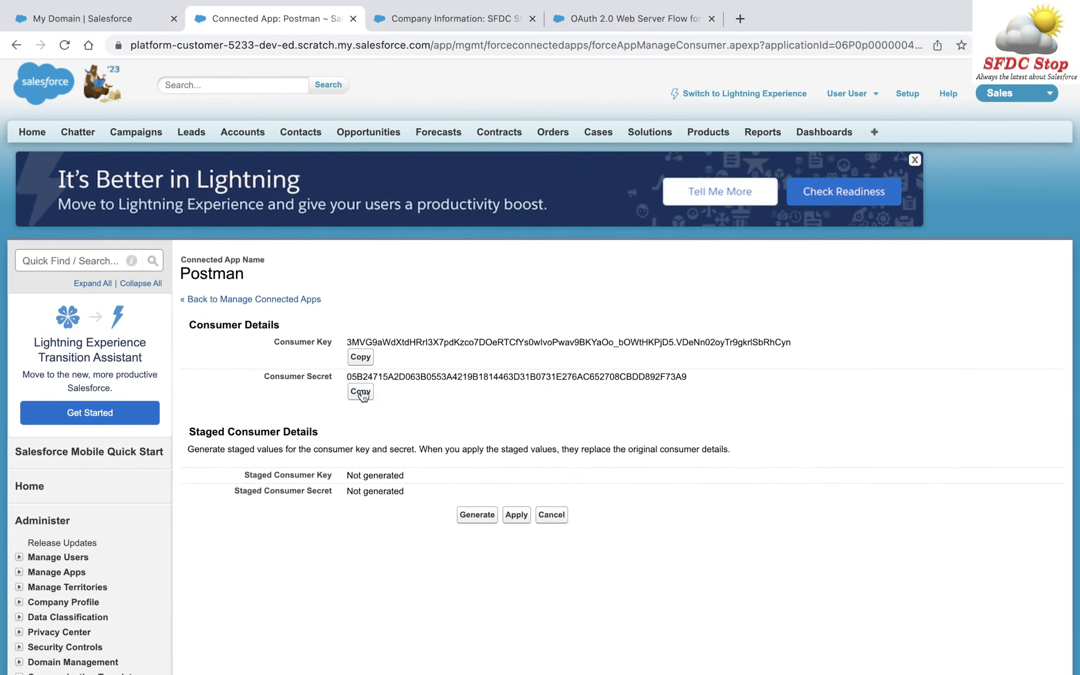
click(362, 396)
key(ctrl+Left)
click(606, 379)
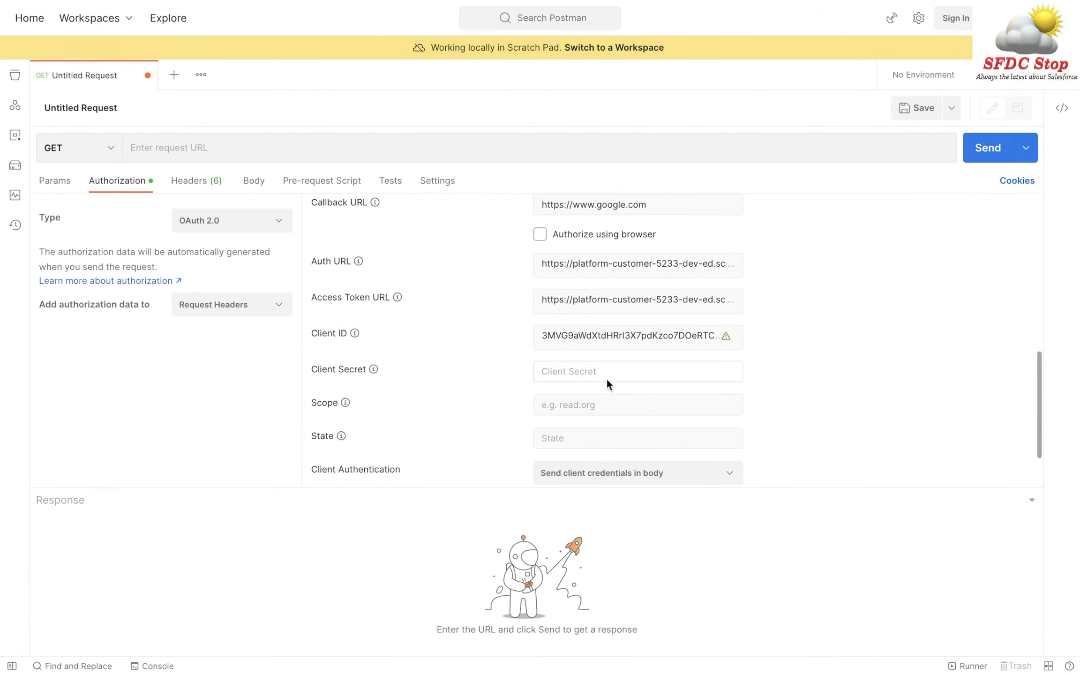
key(ctrl+v)
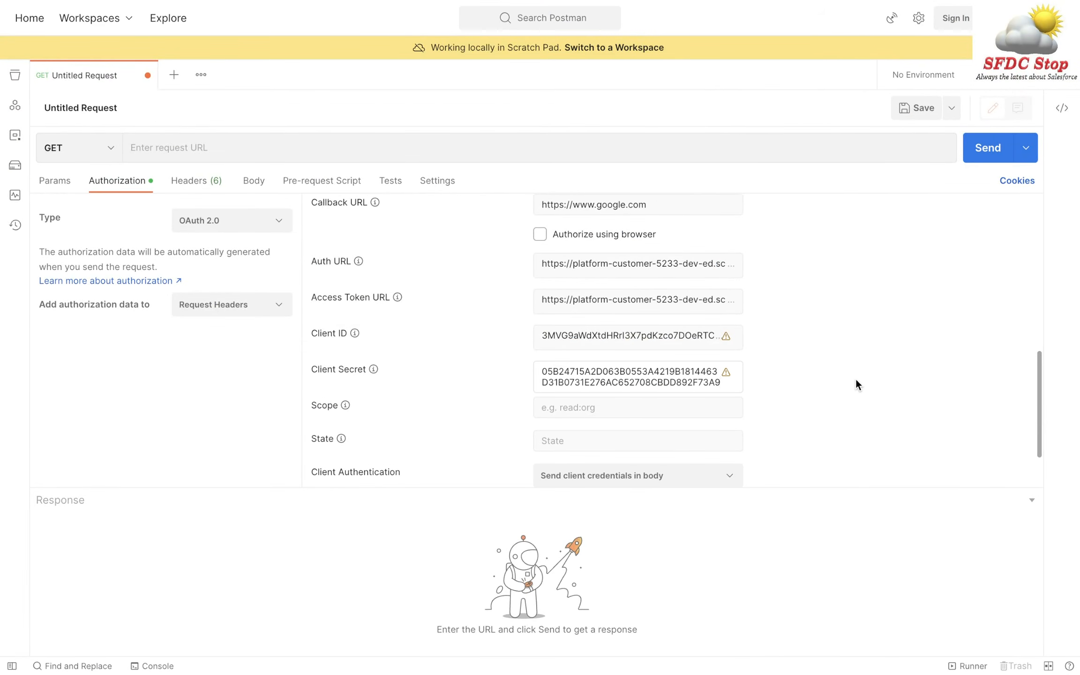
key(Tab)
scroll(856, 384, down, 3)
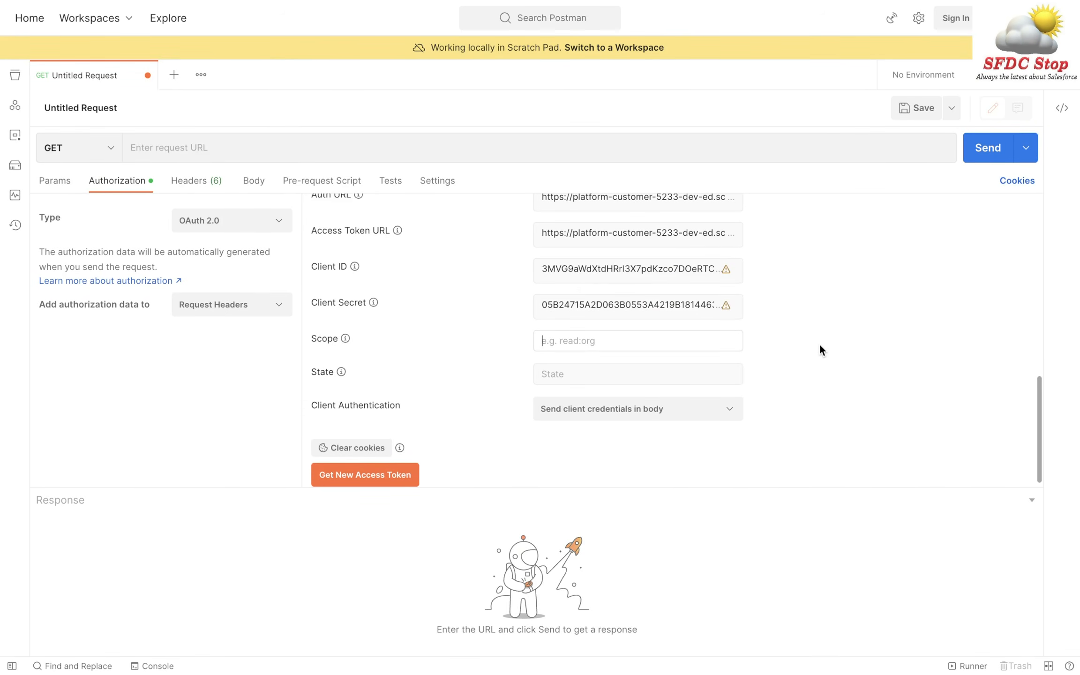
key(ctrl+Right)
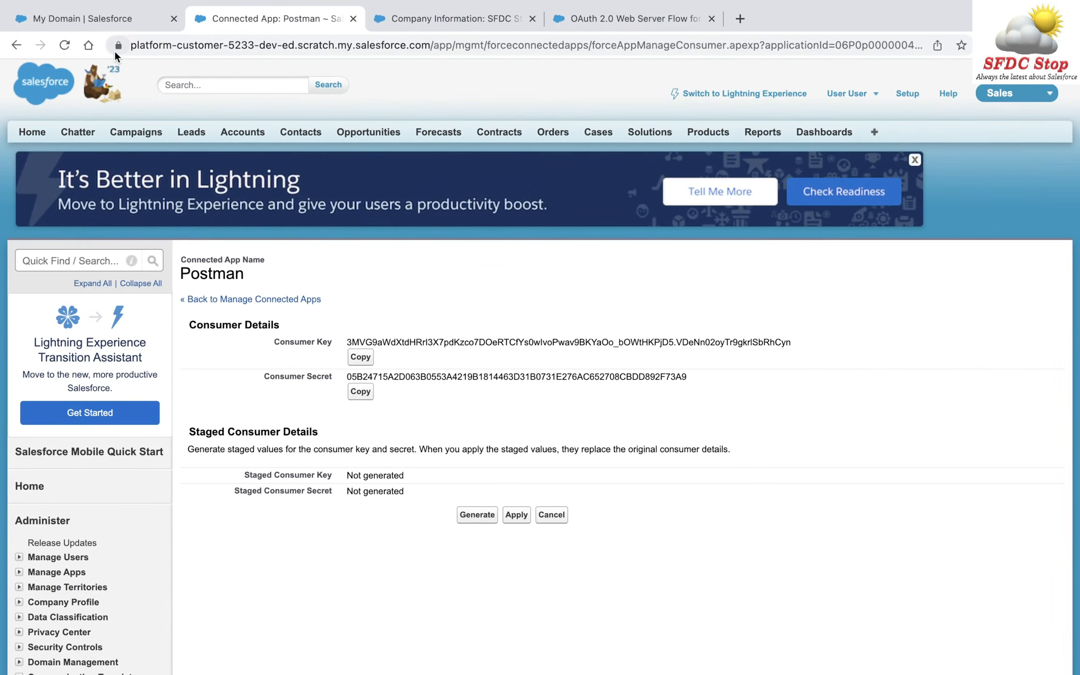
- Find App Manager via Quick Find 'app' and view the Postman connected app's API OAuth settings
click(95, 16)
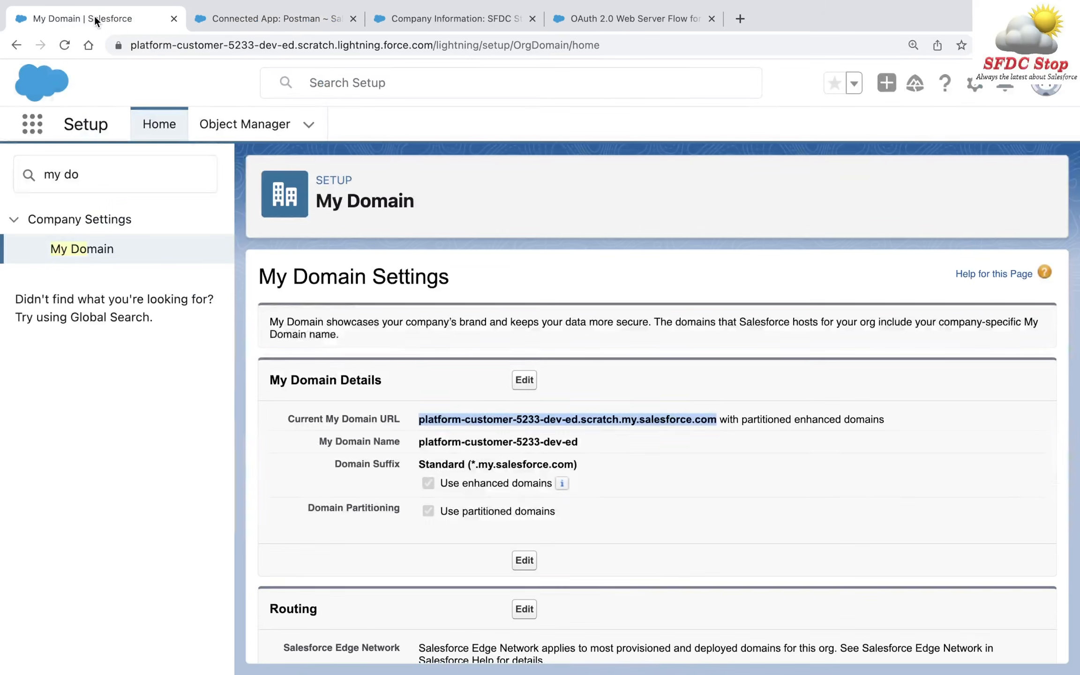
text(app)
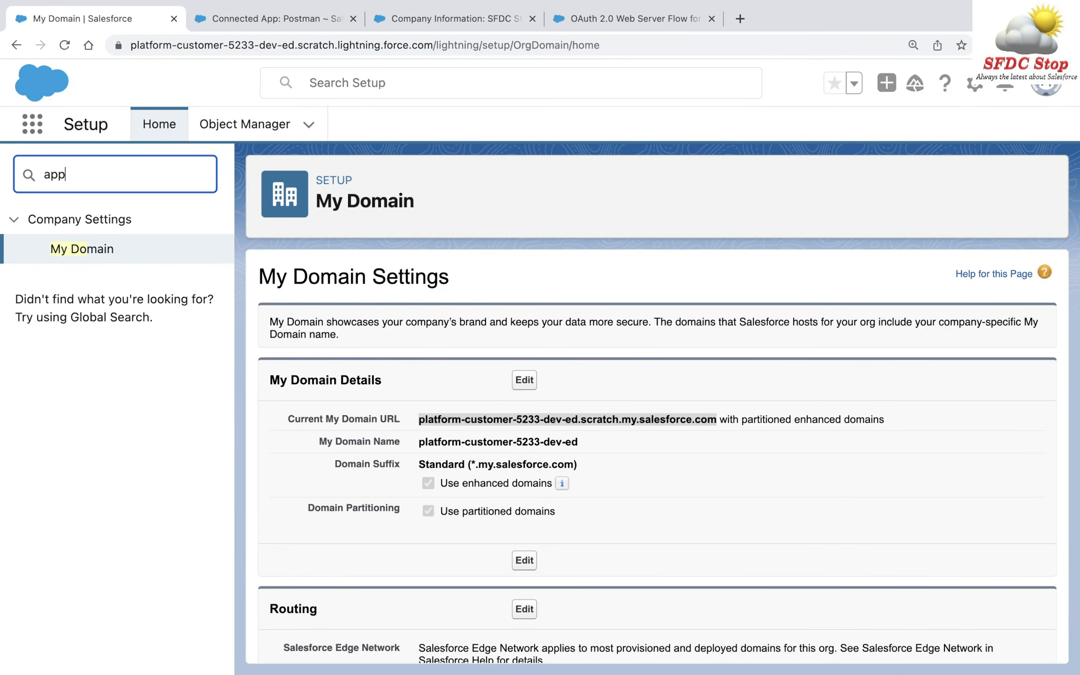
click(103, 356)
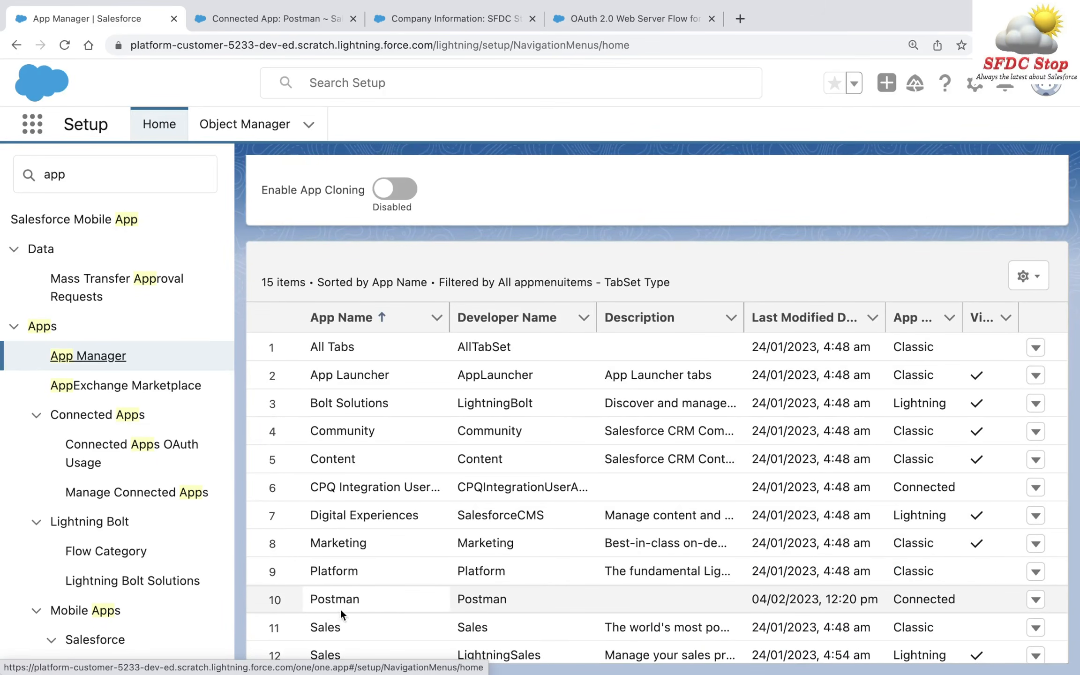
click(1036, 599)
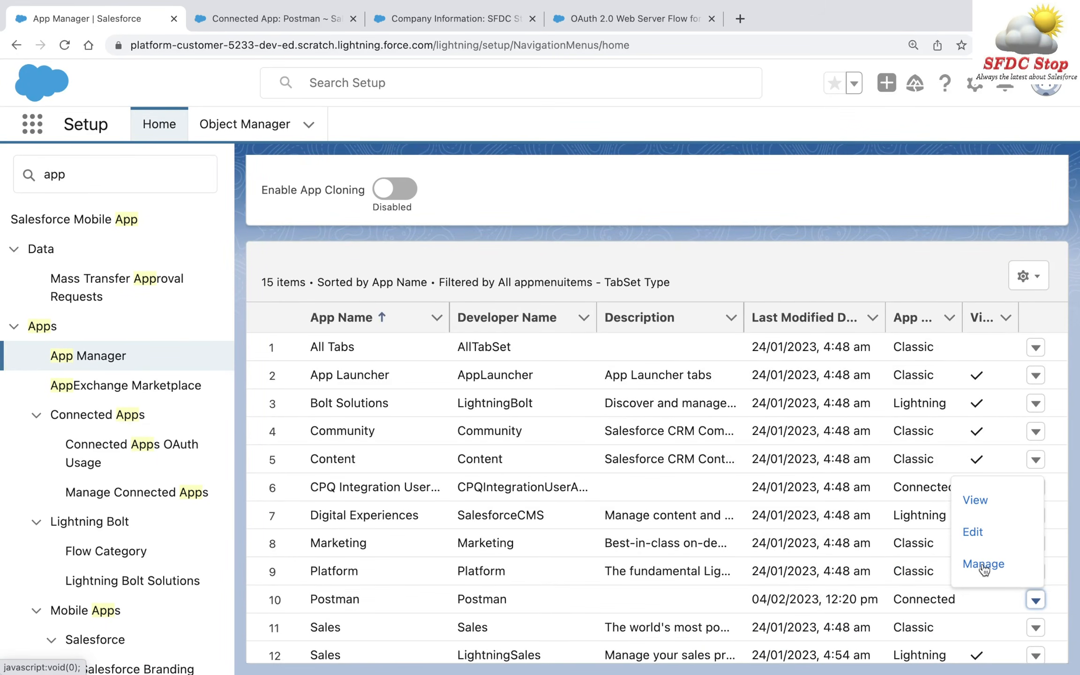
click(990, 506)
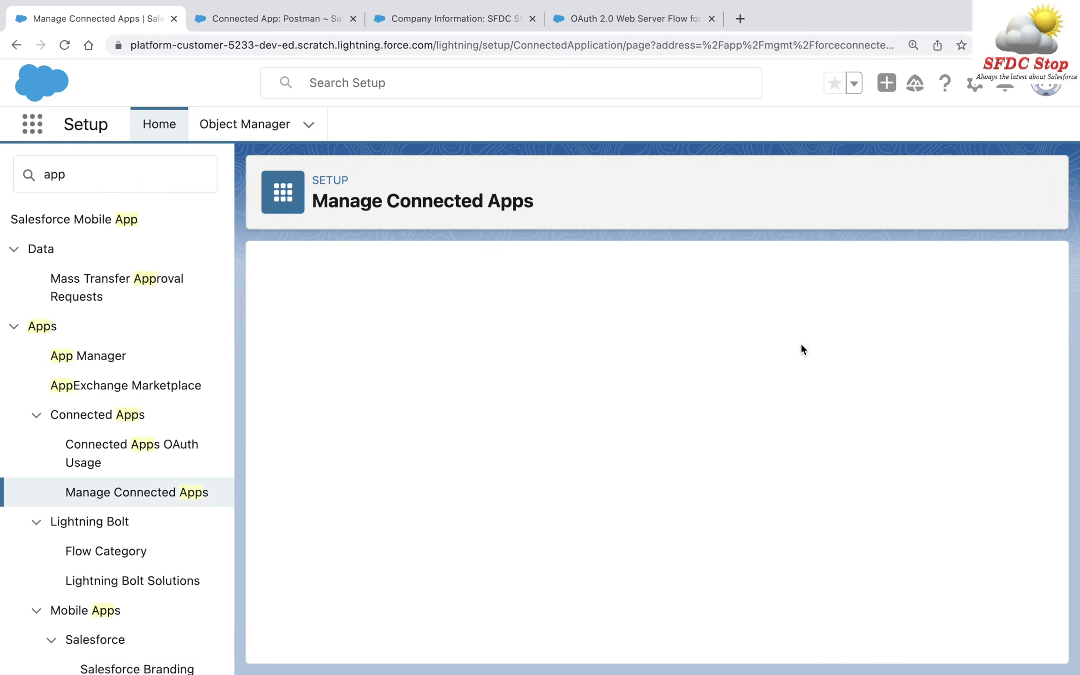
scroll(801, 345, down, 5)
scroll(801, 345, down, 3)
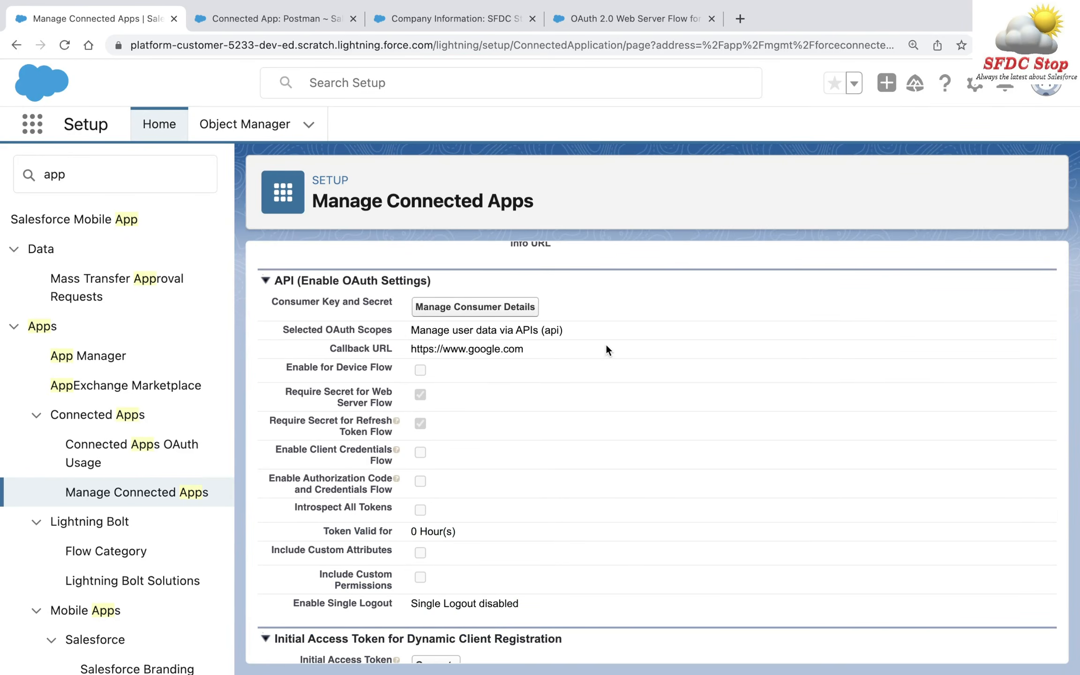
scroll(682, 464, up, 3)
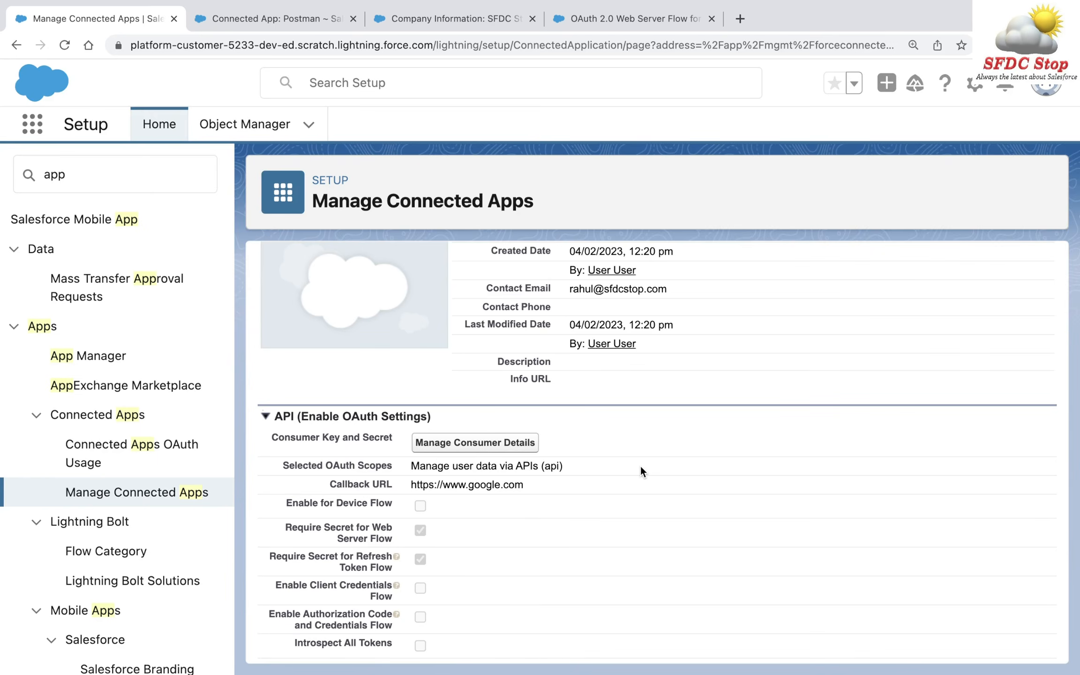
key(ctrl+Left)
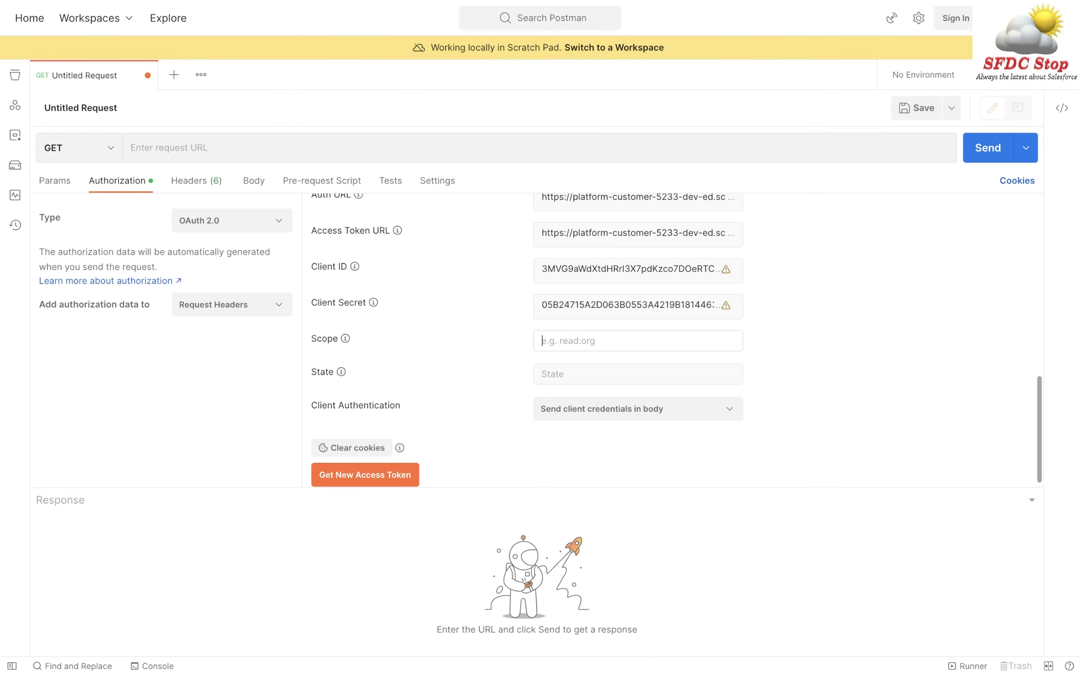
- Set Scope to api and State to mystate, keep credentials in body, and get a new access token
text(api)
text(mysta)
text(te)
scroll(800, 391, down, 1)
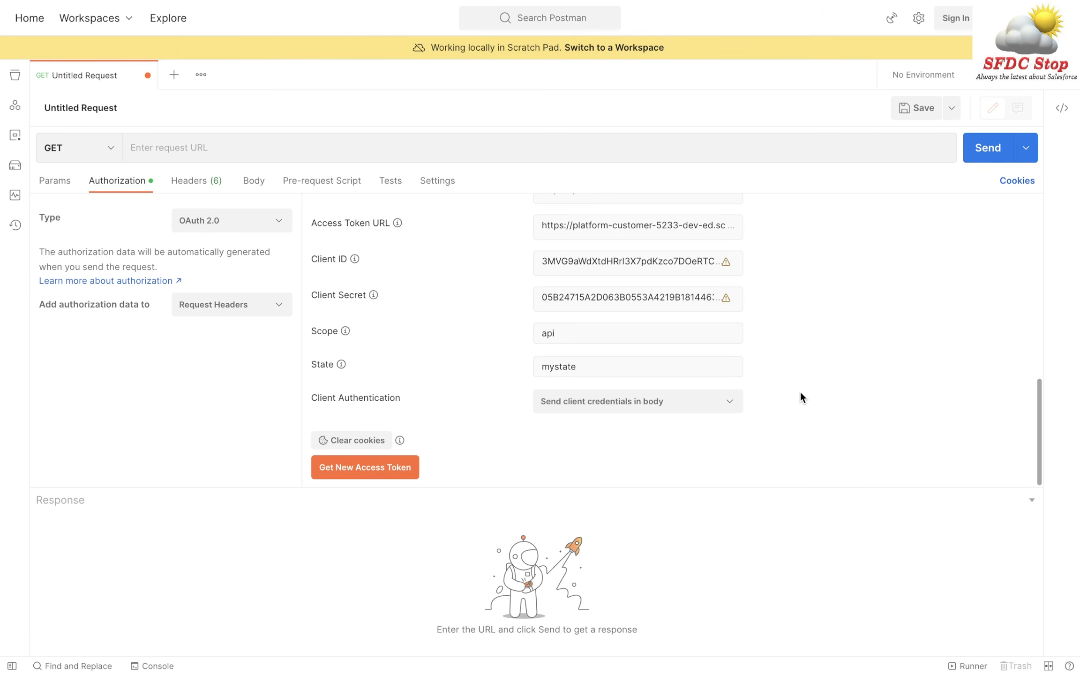
click(678, 404)
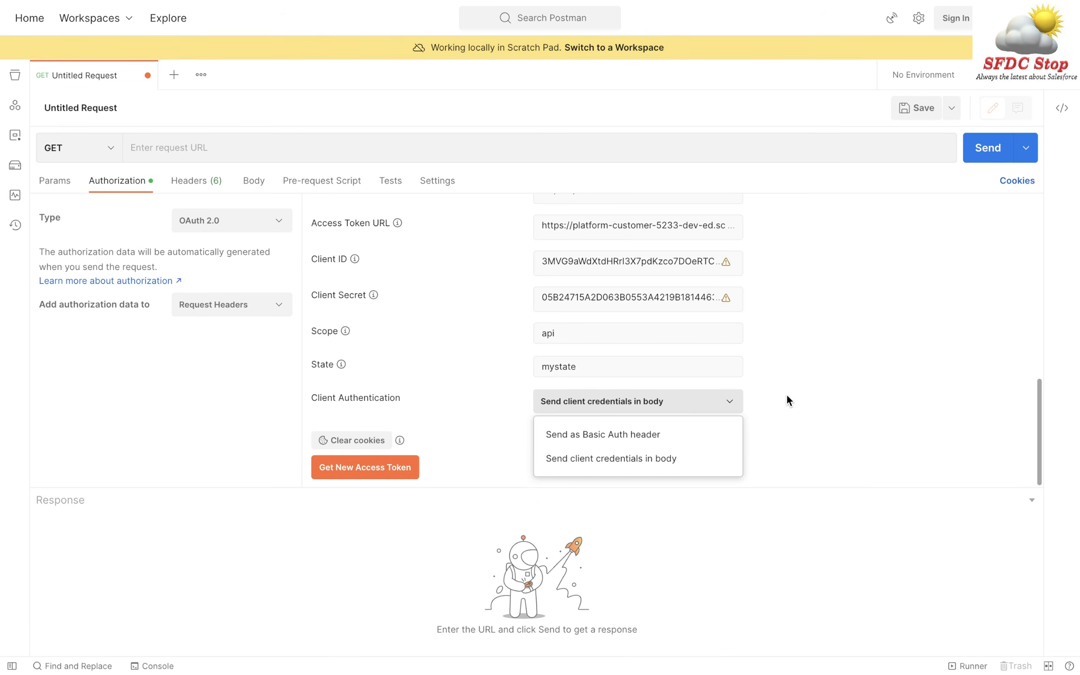
click(837, 390)
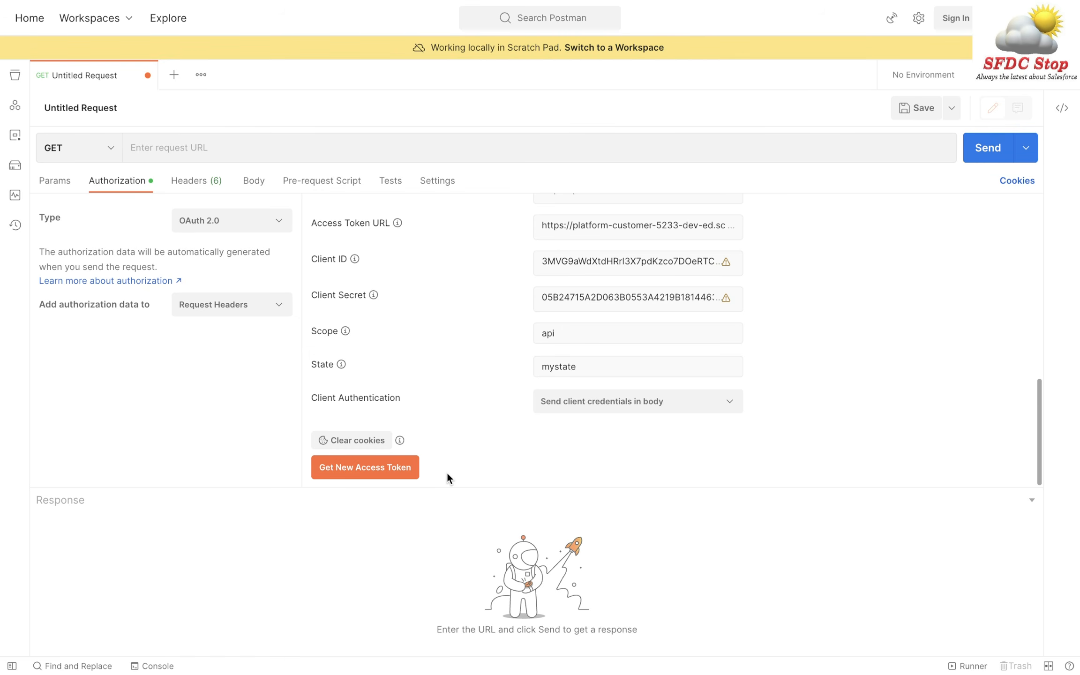
click(362, 472)
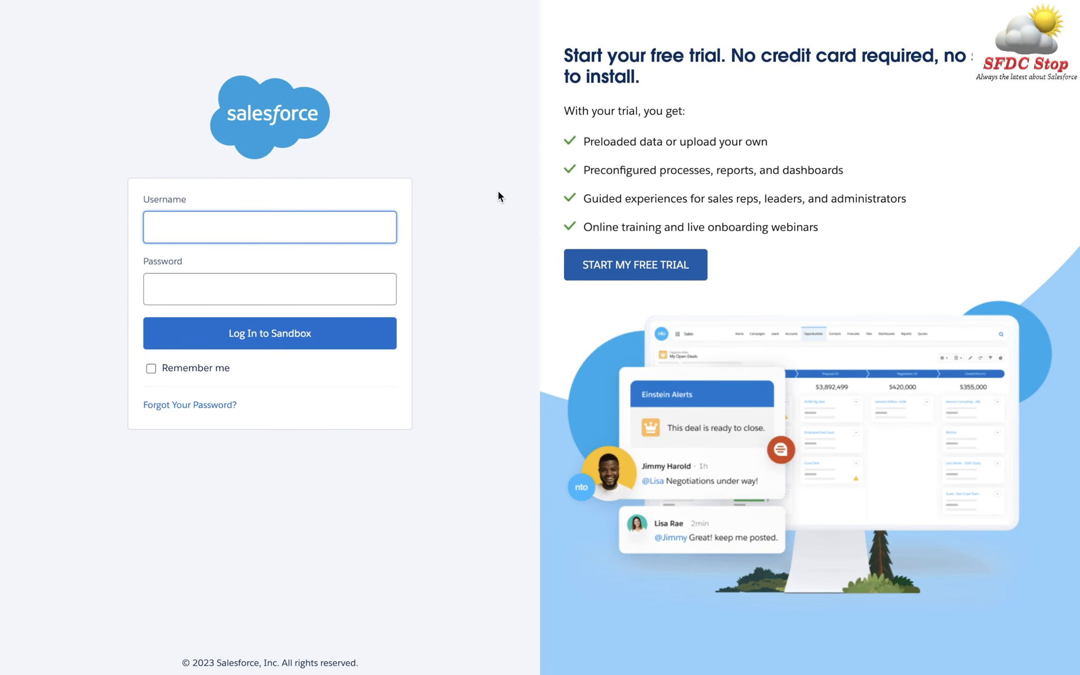
- Fill in the saved sandbox username and password and log in to the sandbox
key(super+v)
key(Tab)
key(super+v)
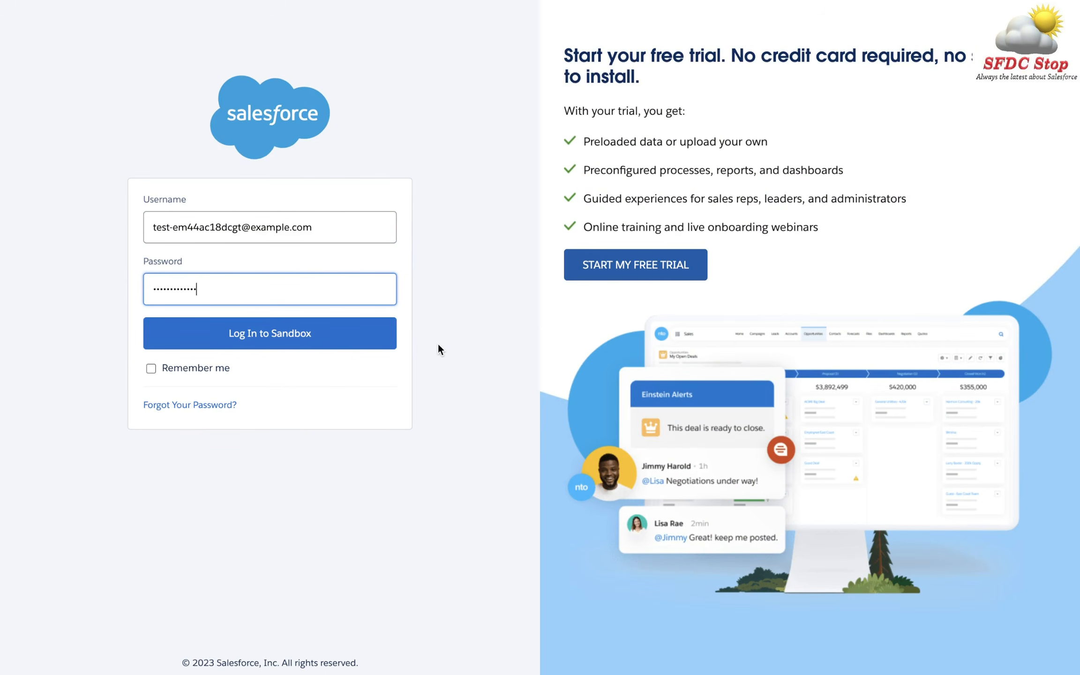
click(391, 338)
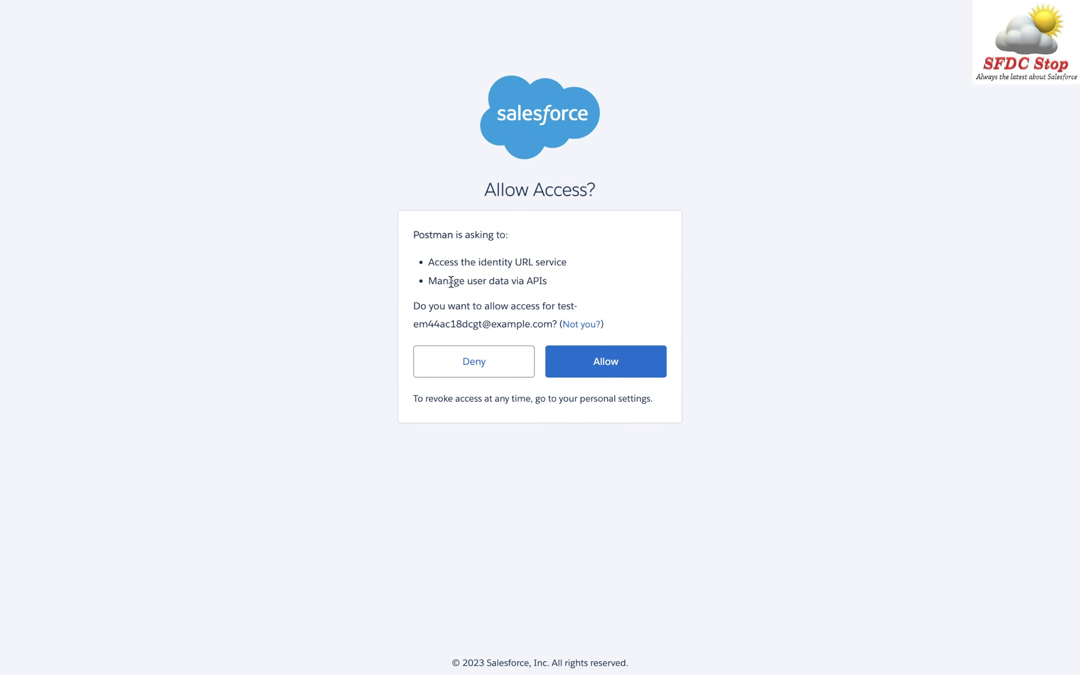
- Review Postman's Allow Access request and its Manage user data via APIs permission
drag(429, 281, 572, 284)
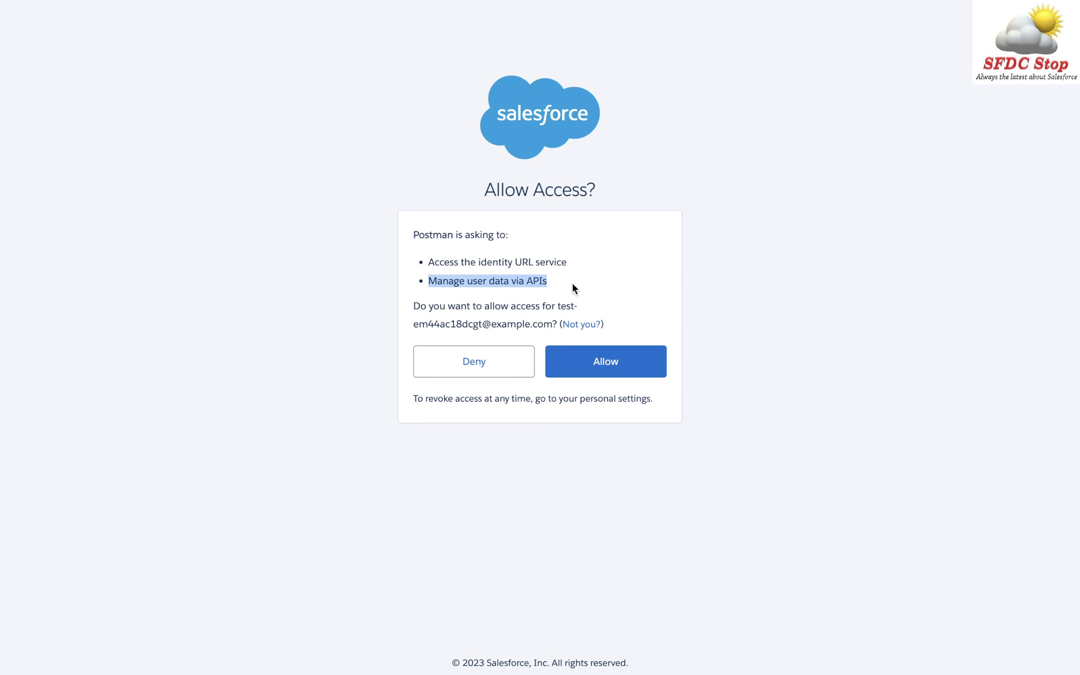
double_click(425, 233)
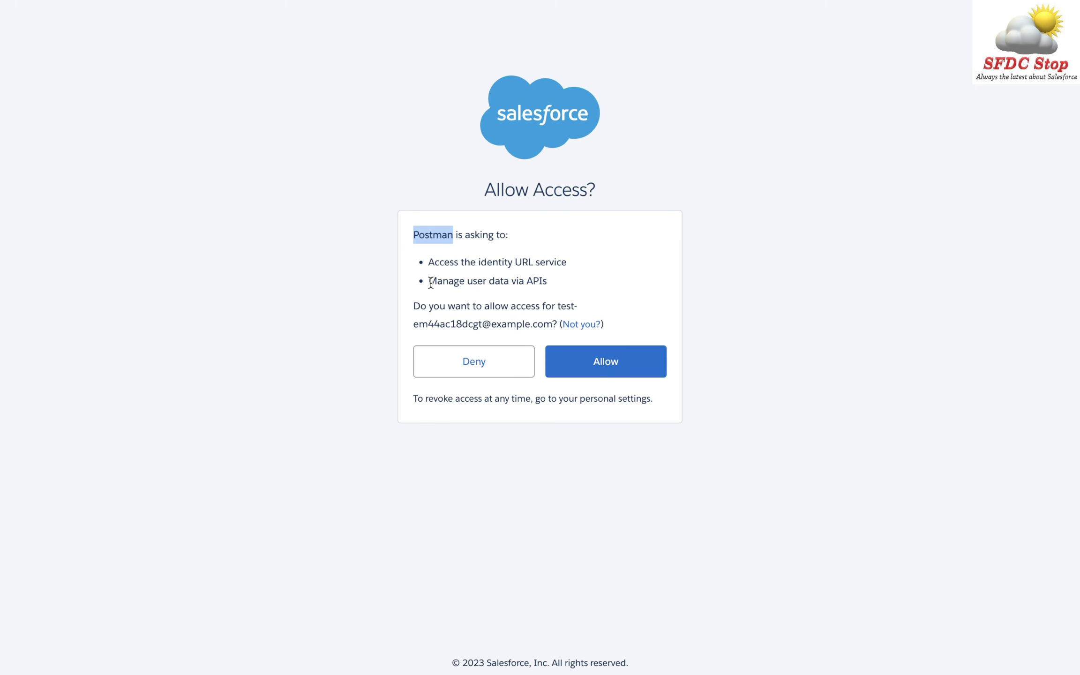
drag(428, 281, 563, 293)
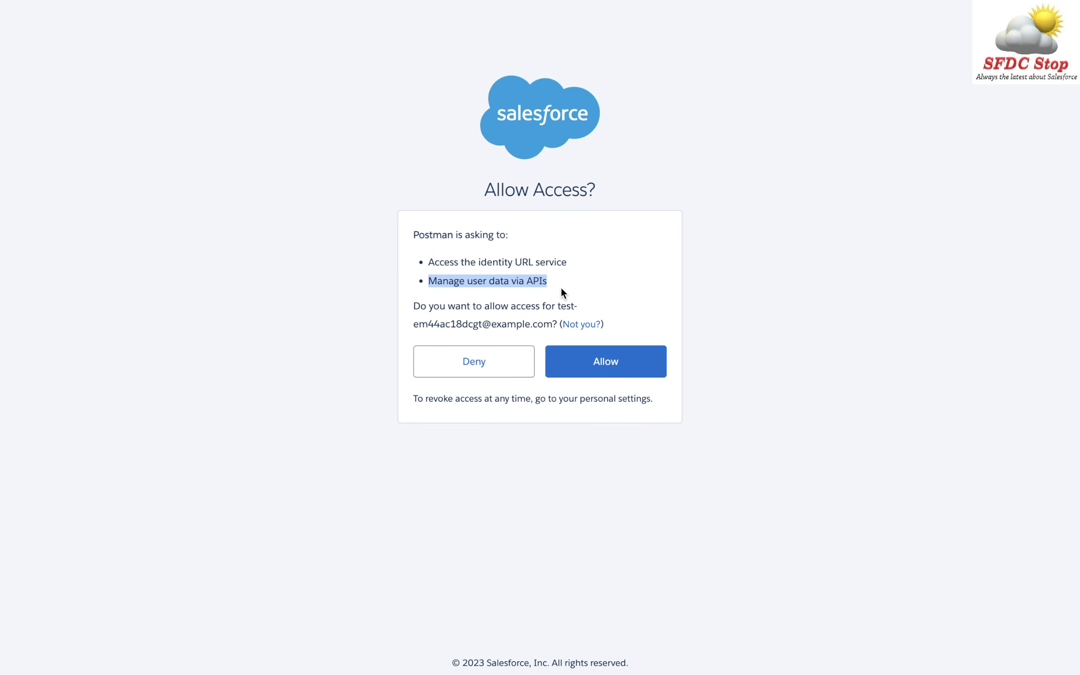
click(755, 258)
key(ctrl+Right)
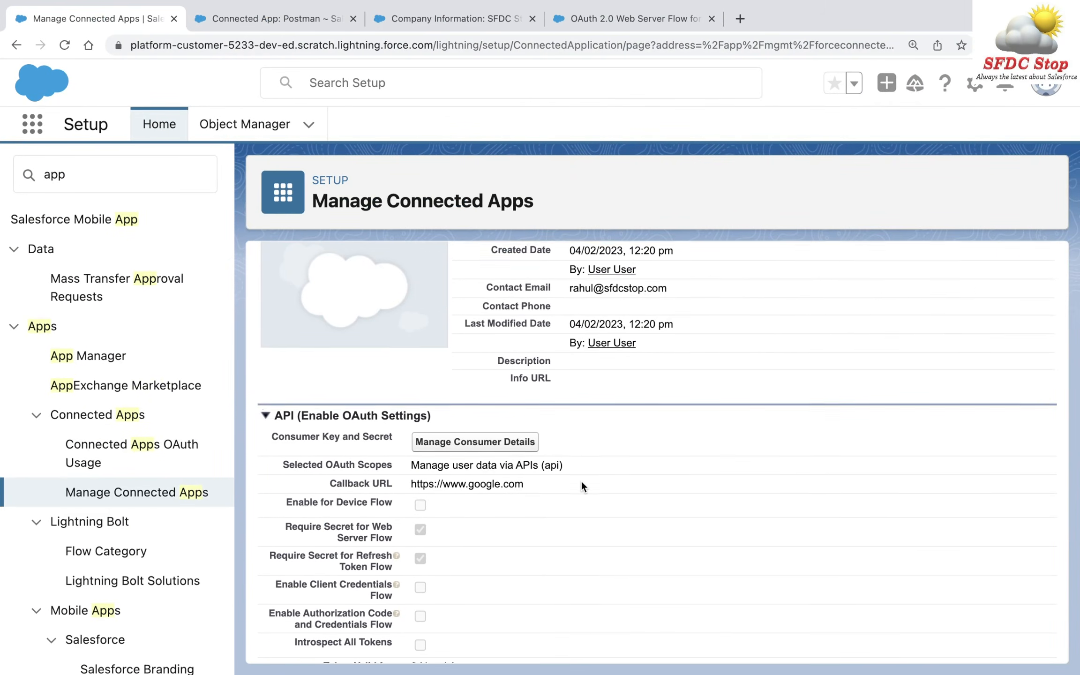
- Check the connected app's Selected OAuth Scopes, then revisit the Allow Access page's requested permissions
scroll(584, 488, down, 2)
drag(411, 403, 543, 404)
click(687, 395)
scroll(687, 396, up, 2)
scroll(687, 398, up, 2)
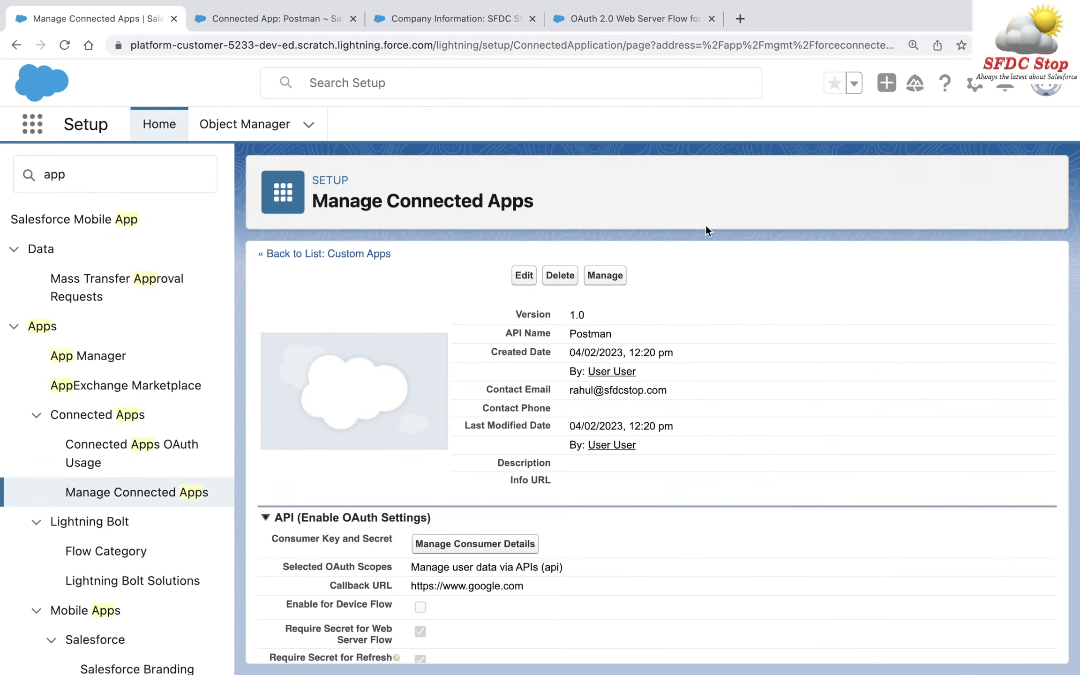
scroll(693, 411, up, 1)
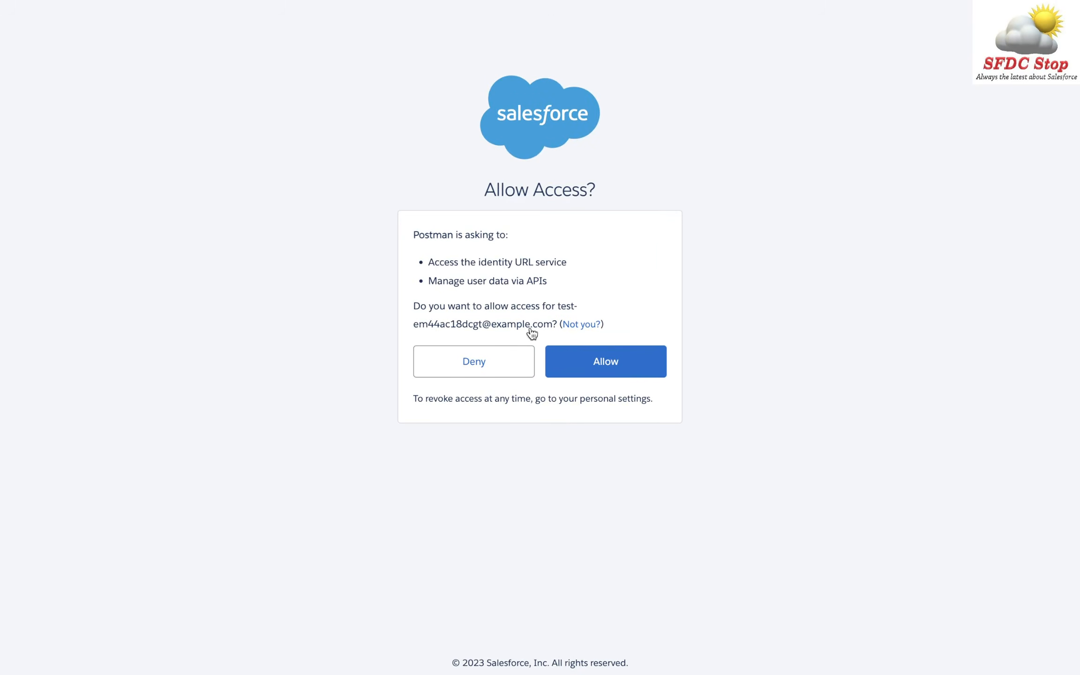
drag(429, 261, 548, 283)
click(711, 365)
- Allow Postman access and review the SFDC Stop Token's access token, instance_url and issued_at values
click(606, 369)
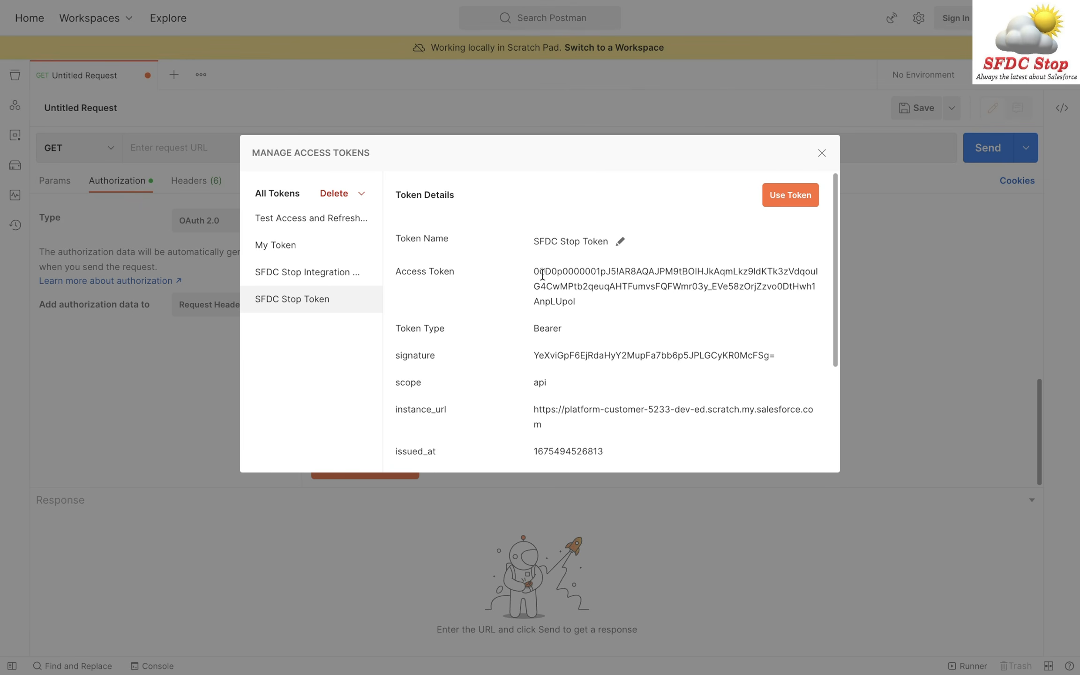
drag(535, 271, 590, 304)
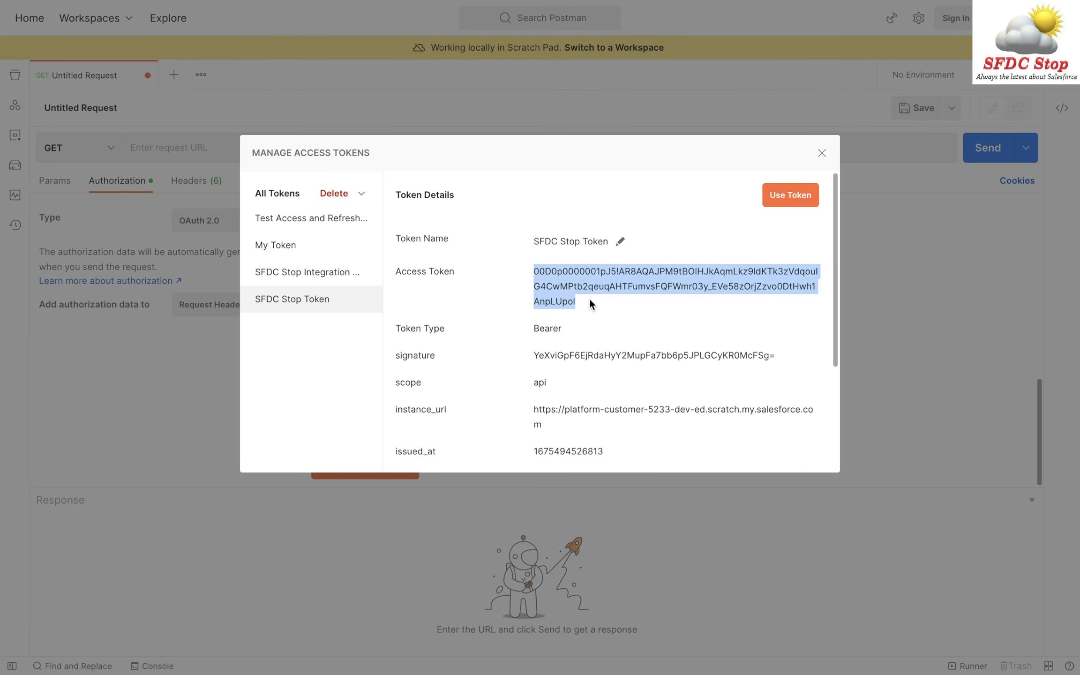
click(590, 301)
scroll(623, 334, down, 3)
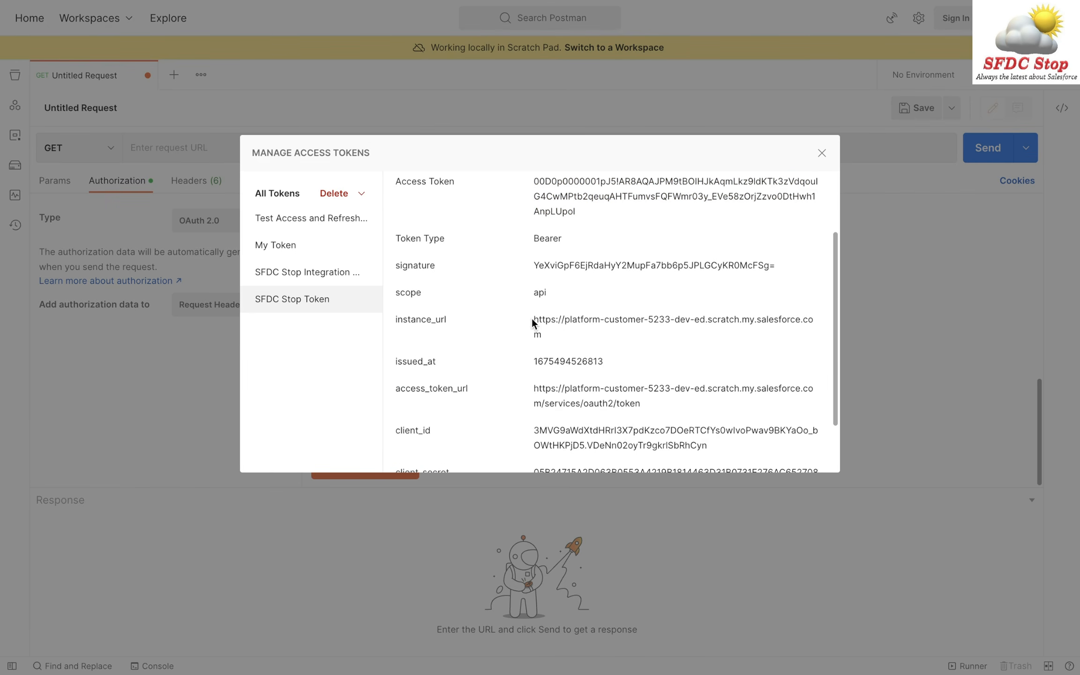
drag(531, 319, 563, 331)
scroll(563, 334, down, 2)
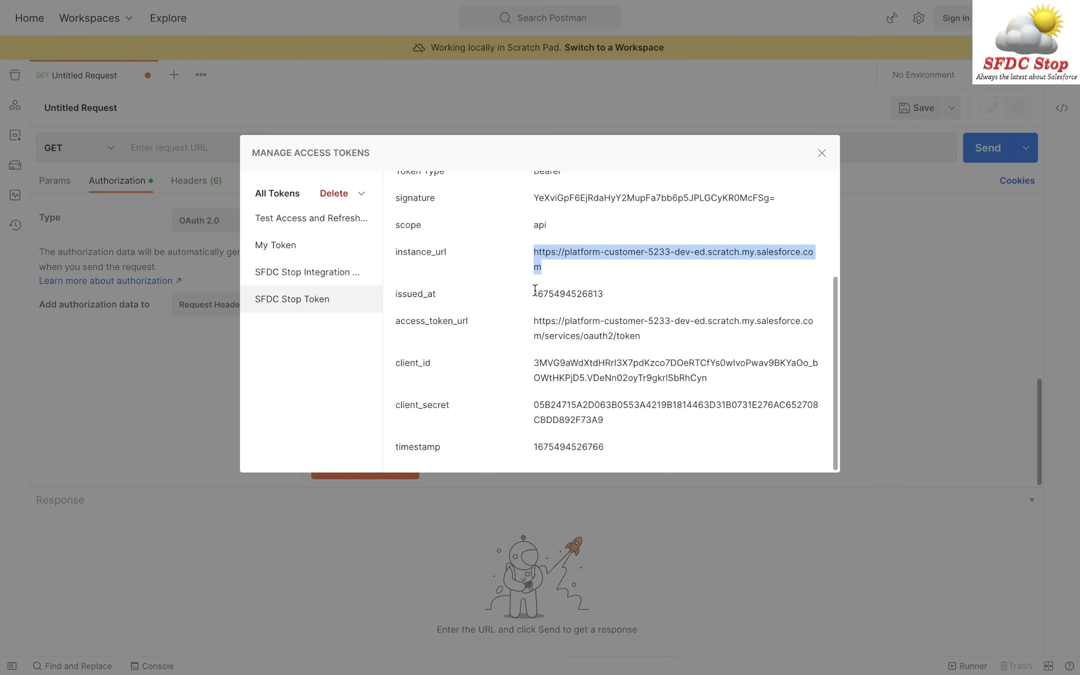
drag(533, 294, 635, 293)
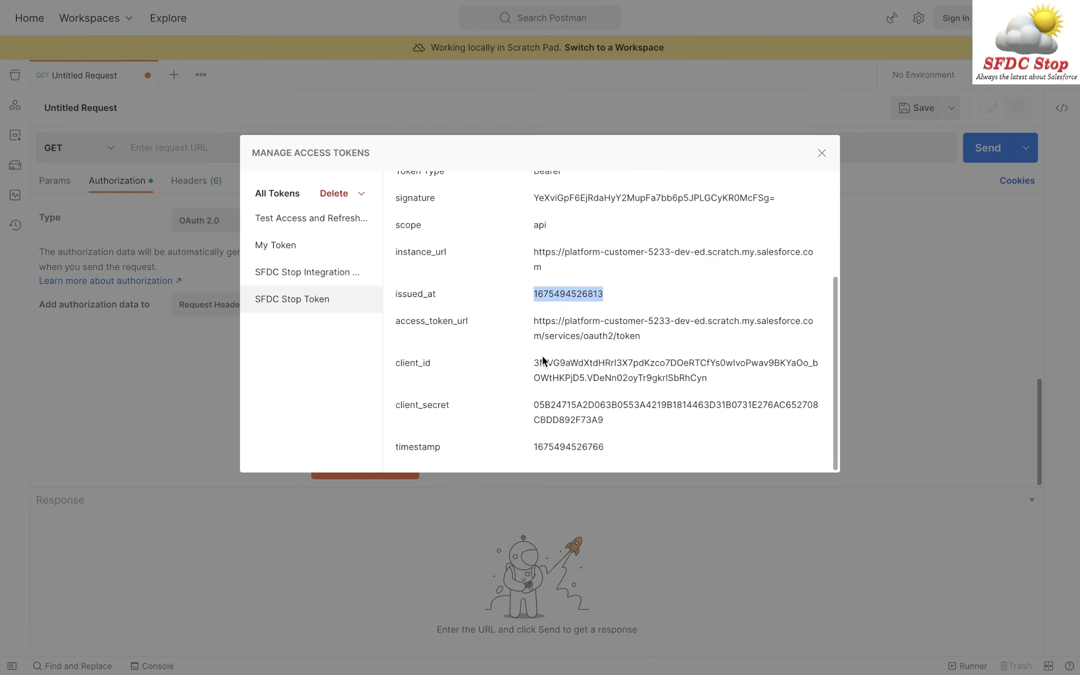
scroll(638, 353, up, 5)
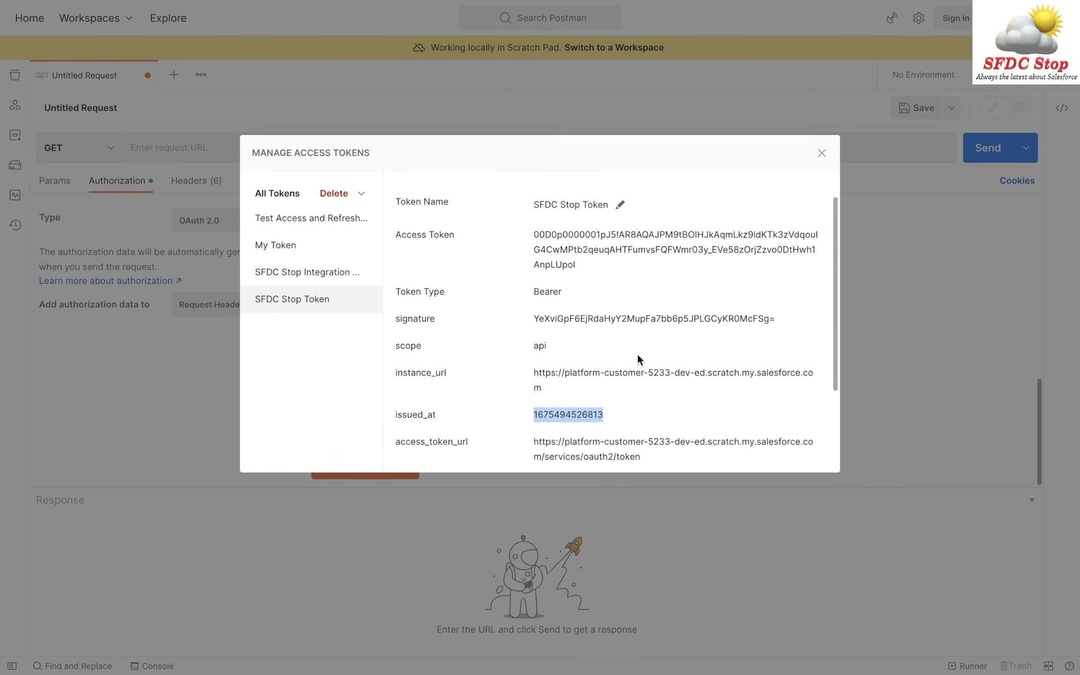
click(706, 334)
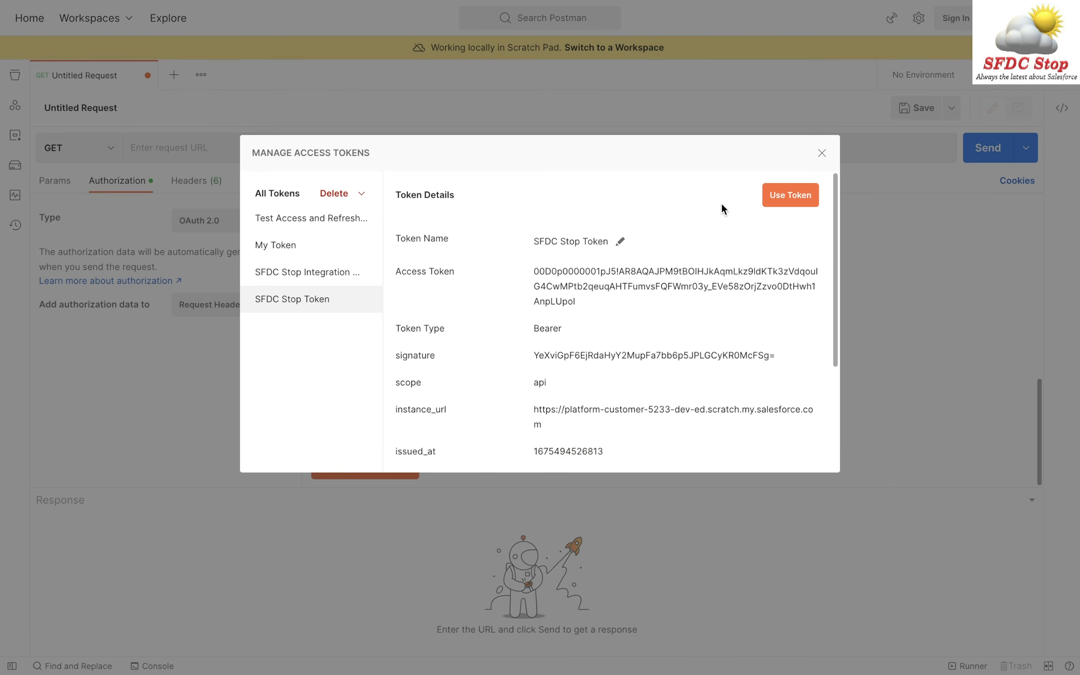
- Apply the SFDC Stop Token to the current request
click(790, 199)
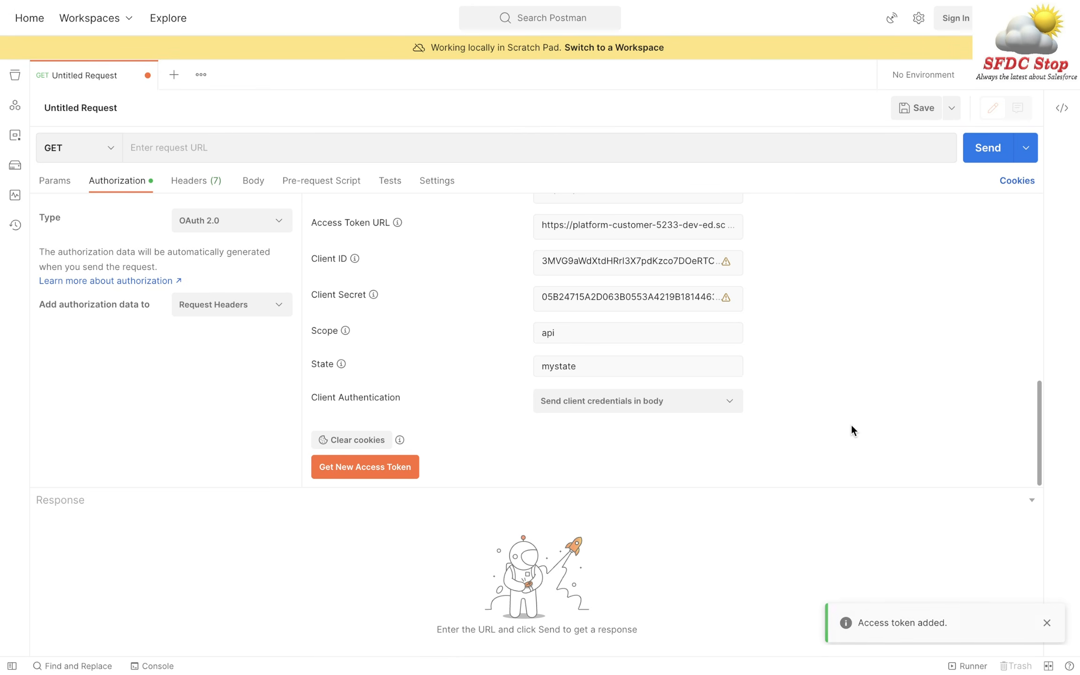
scroll(851, 424, up, 5)
scroll(816, 367, up, 5)
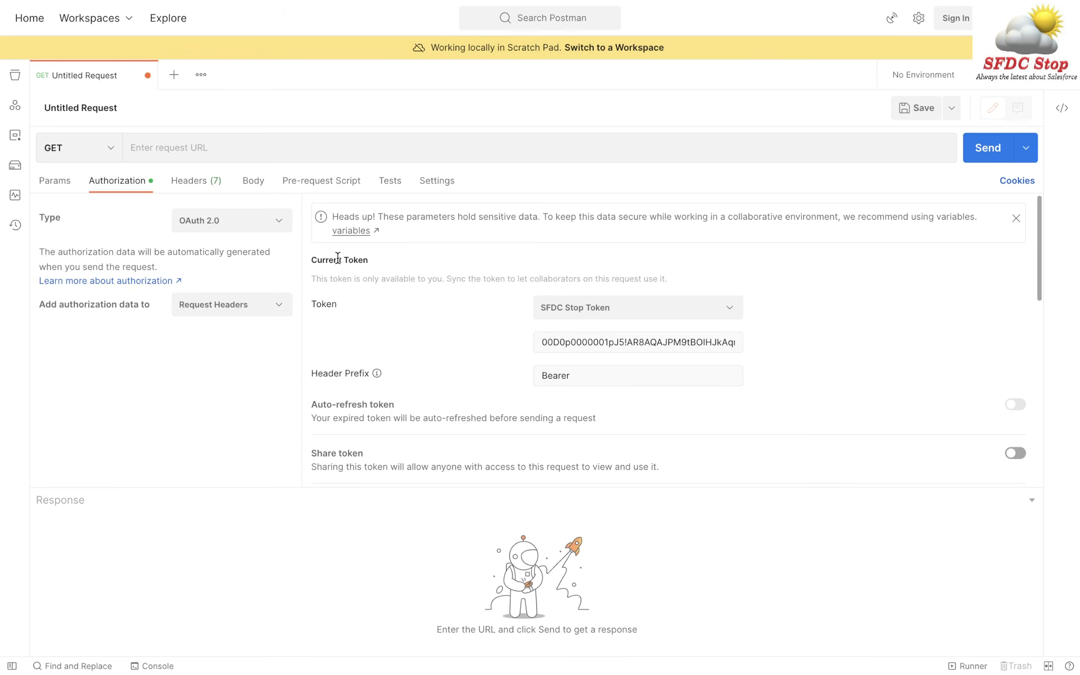
- Reveal the 7 hidden headers and inspect the Bearer Authorization header value
click(197, 184)
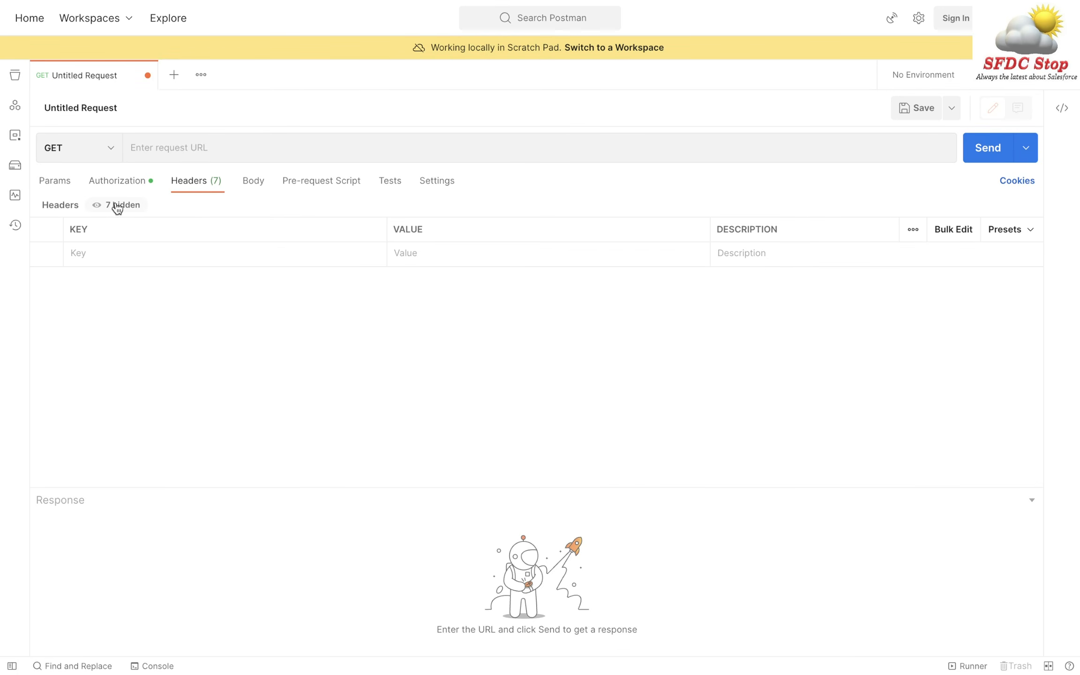
click(132, 206)
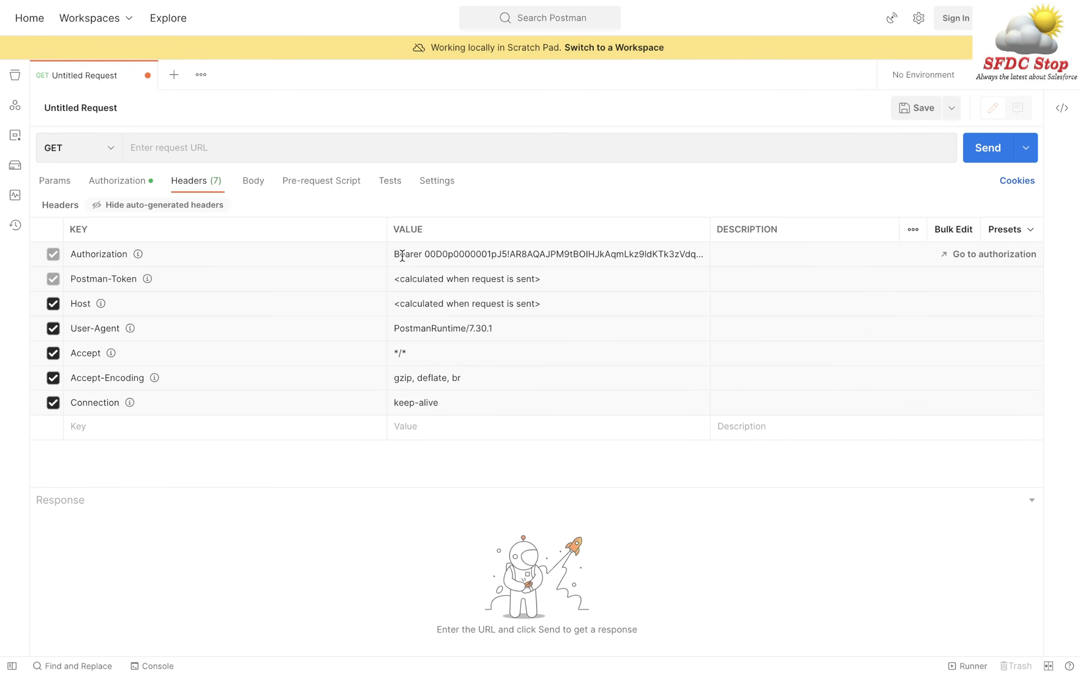
click(513, 258)
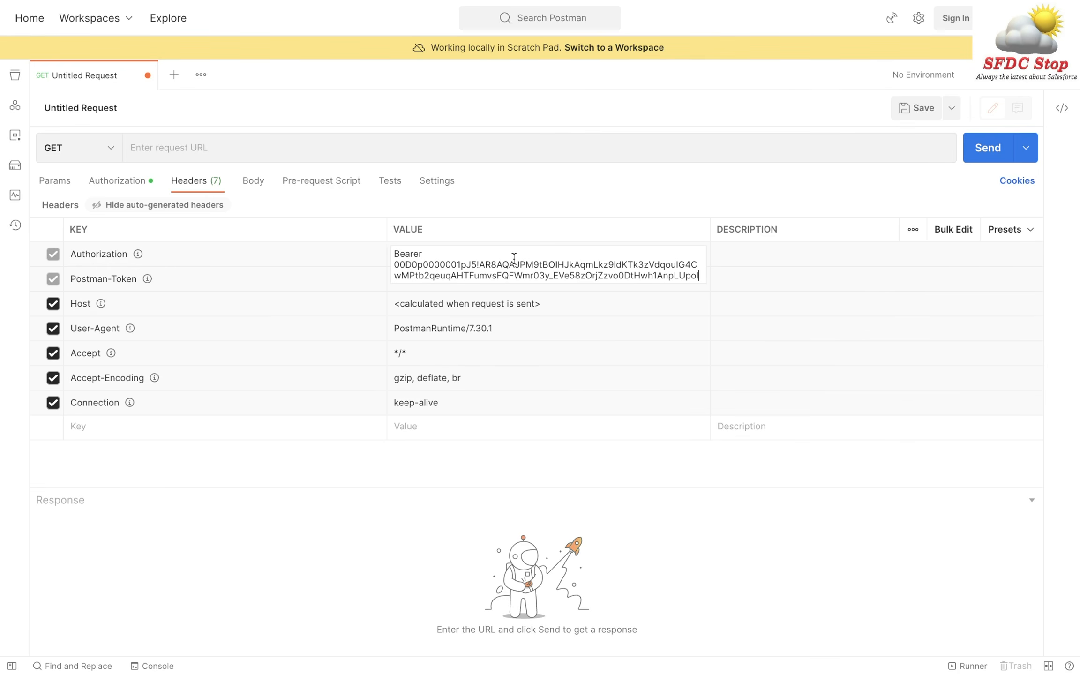
click(607, 218)
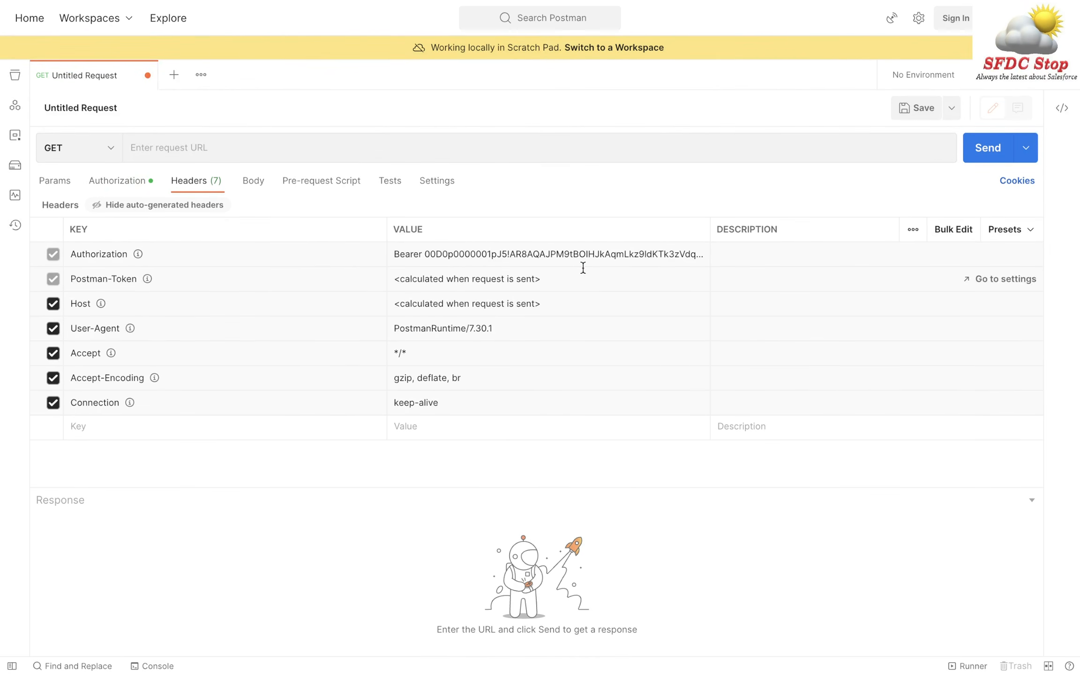
key(ctrl+Right)
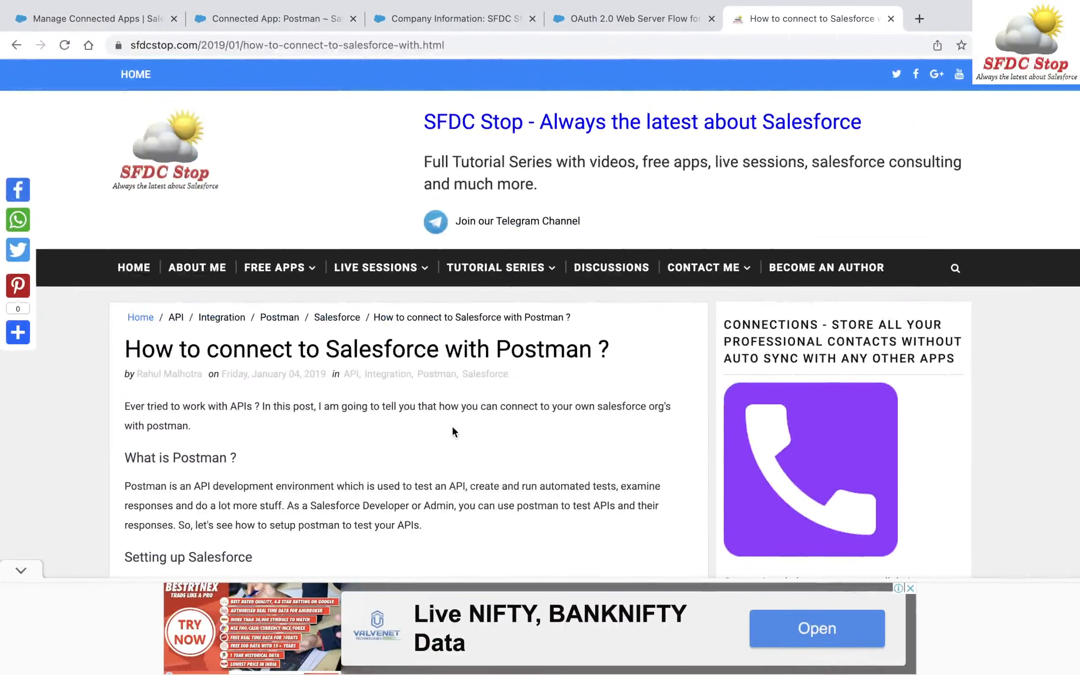
- Copy the link address of the blog's Account query URL selecting Name and Type
scroll(454, 432, down, 20)
scroll(454, 432, down, 20)
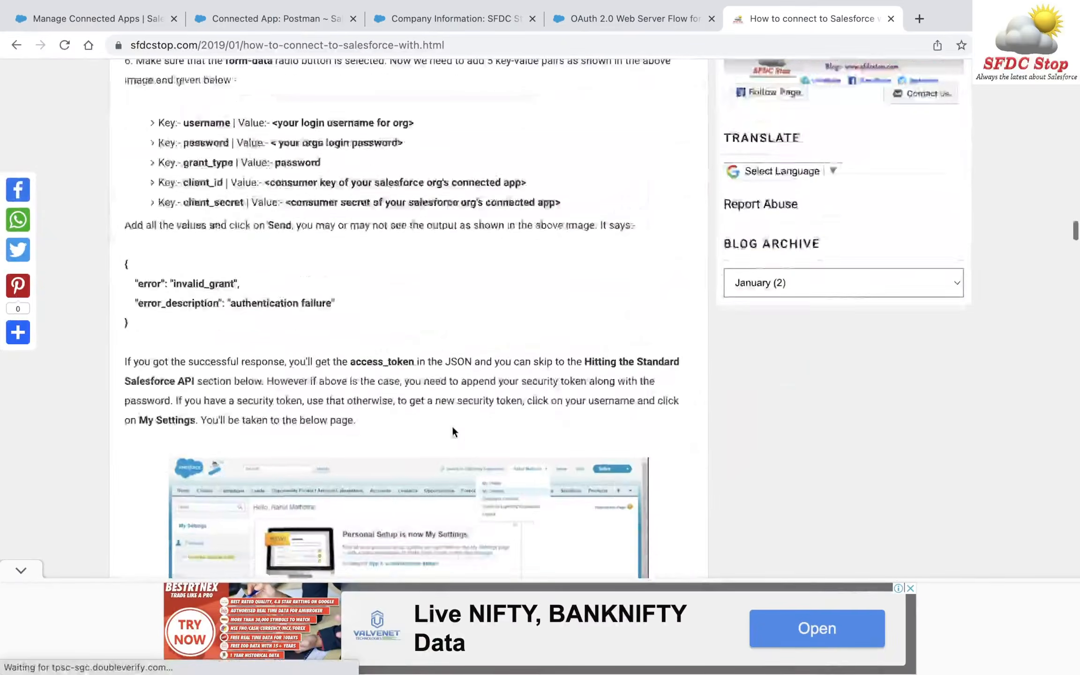
scroll(452, 427, down, 20)
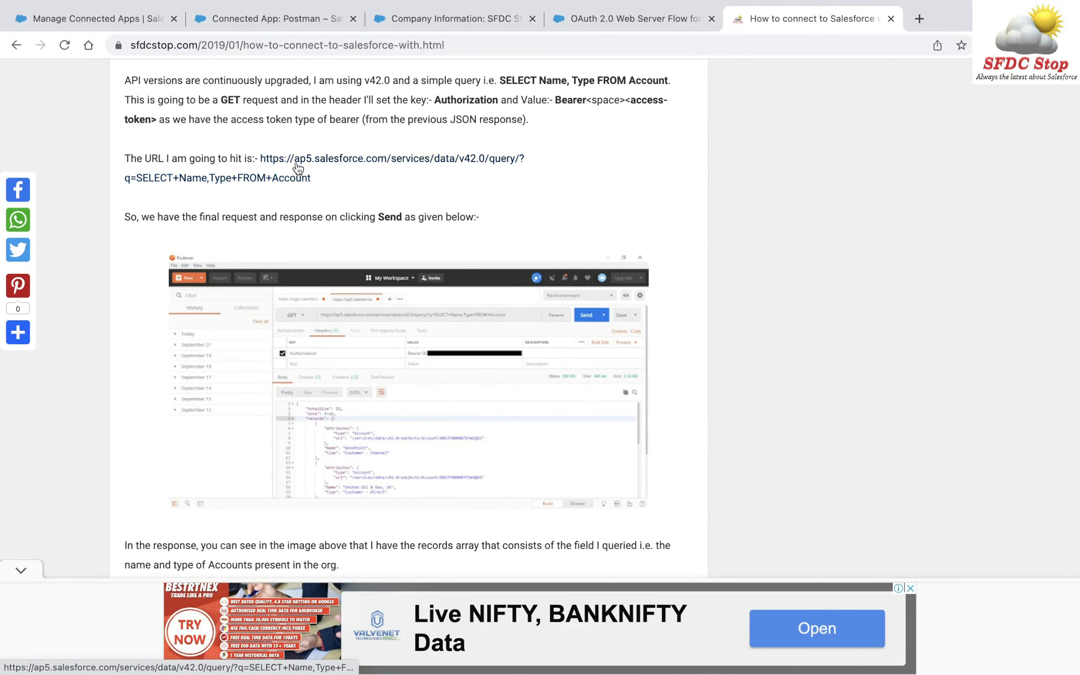
right_click(296, 161)
click(365, 241)
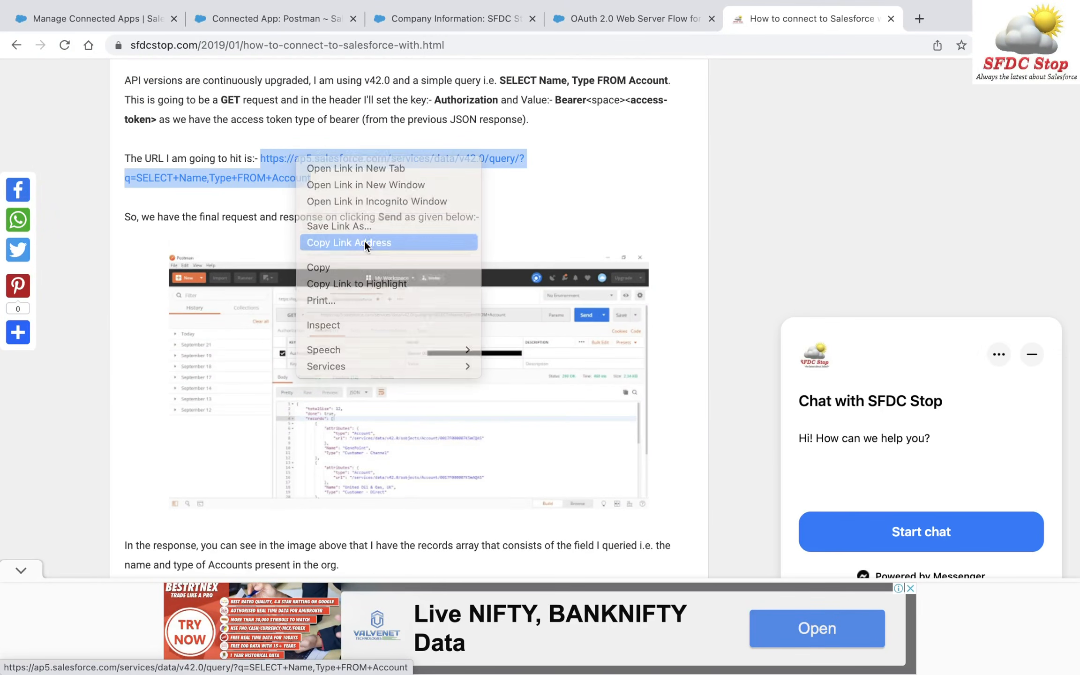
key(super+Tab)
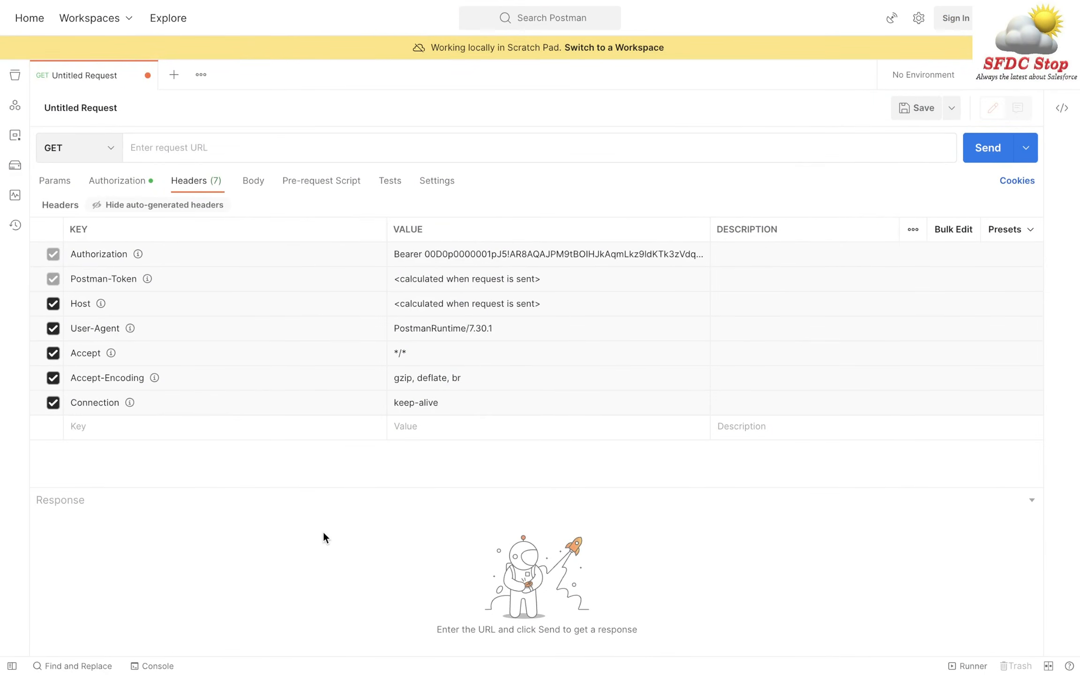
- Paste the Account query URL and change the API version from 42 to 57
key(super+v)
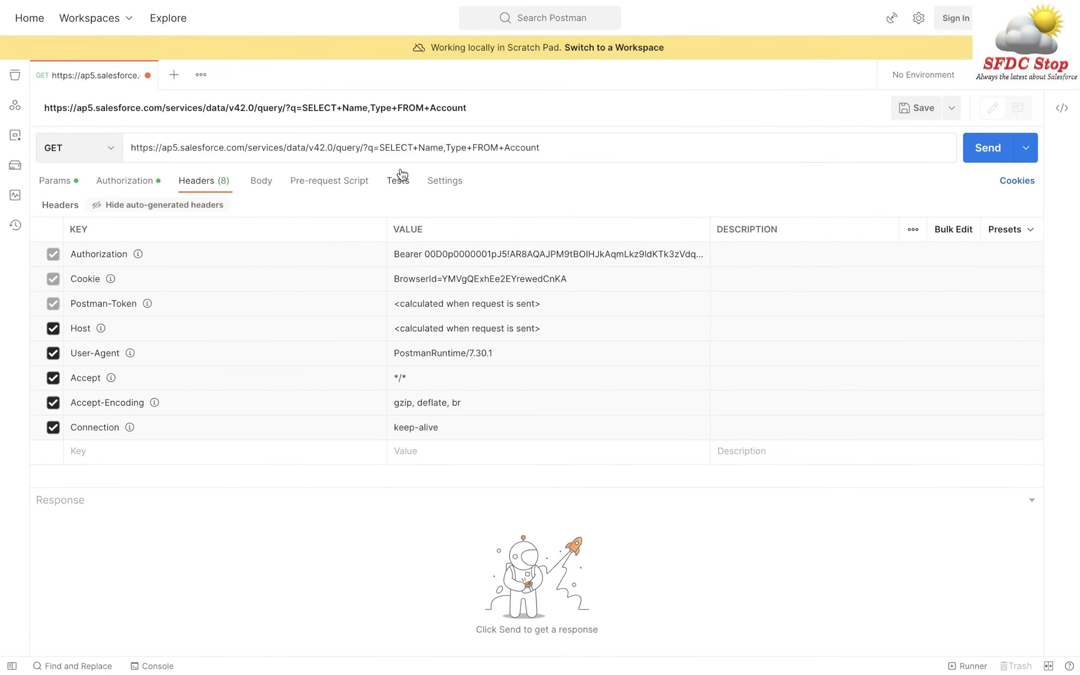
click(325, 148)
key(BackSpace)
key(BackSpace)
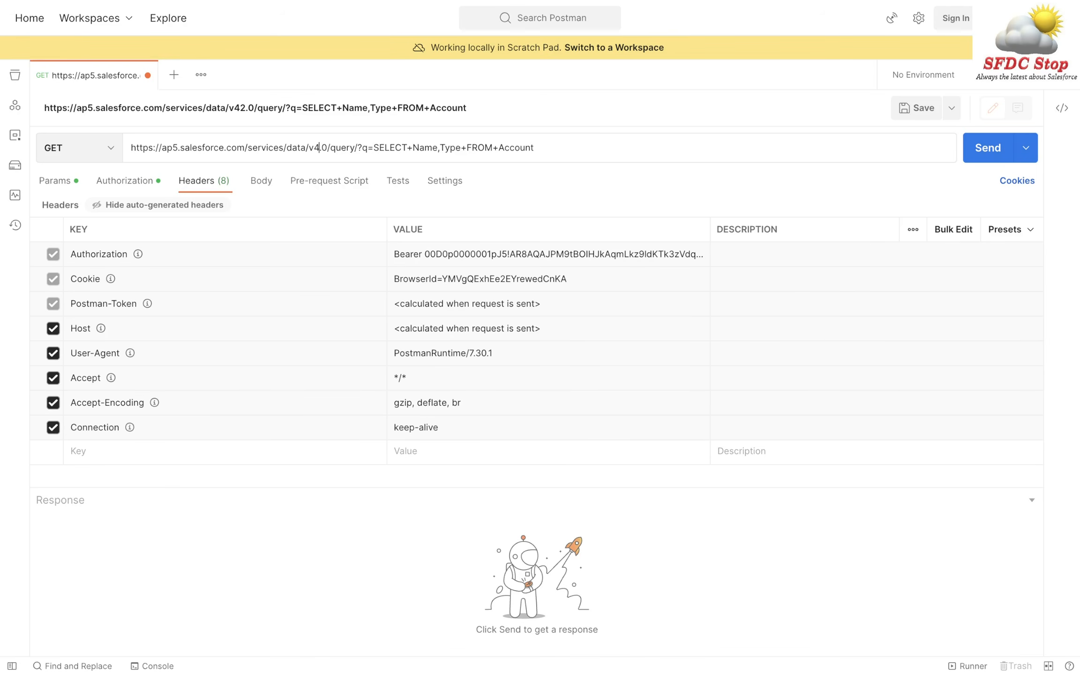
text(57)
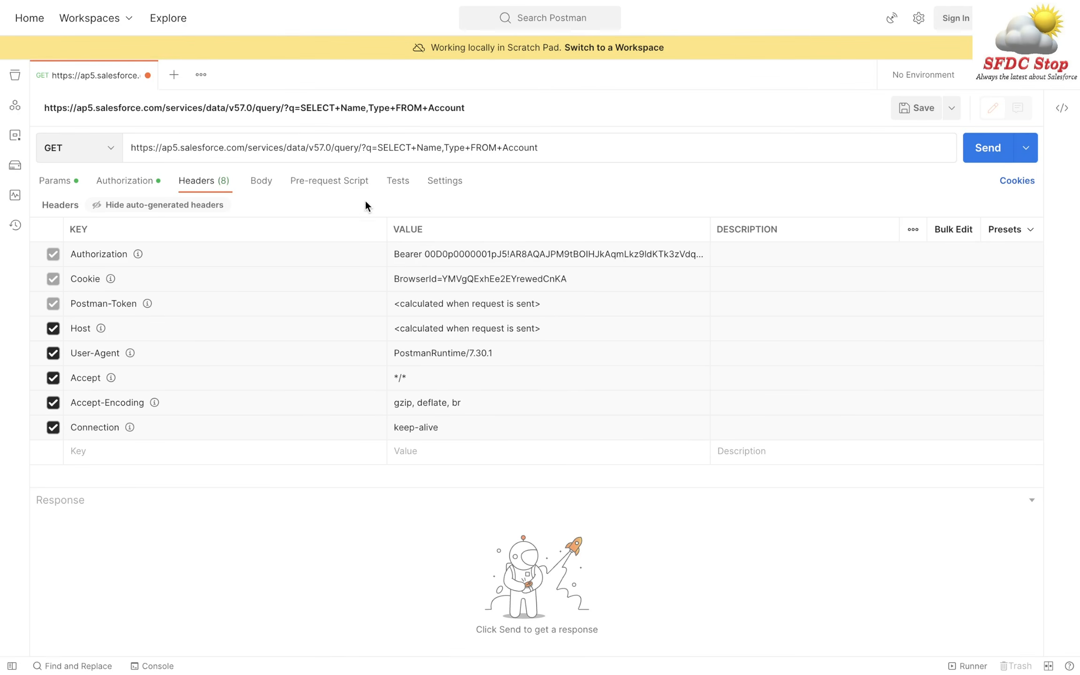
- Locate the ap5 instance host in the request URL and in the Auth URL
double_click(171, 147)
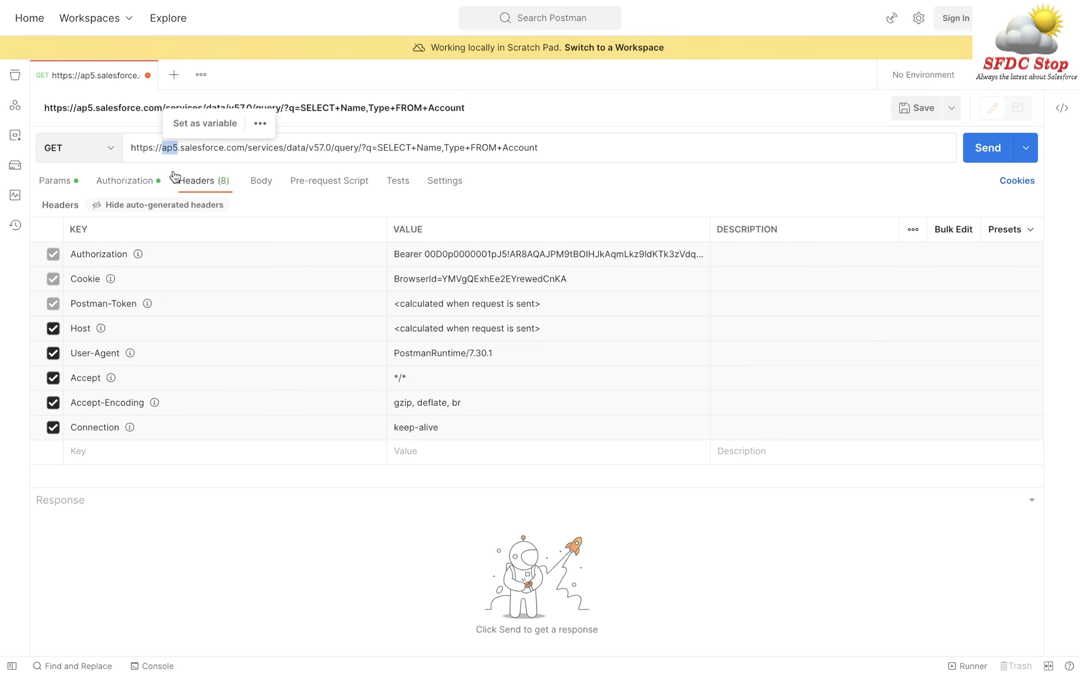
click(128, 184)
scroll(471, 394, down, 10)
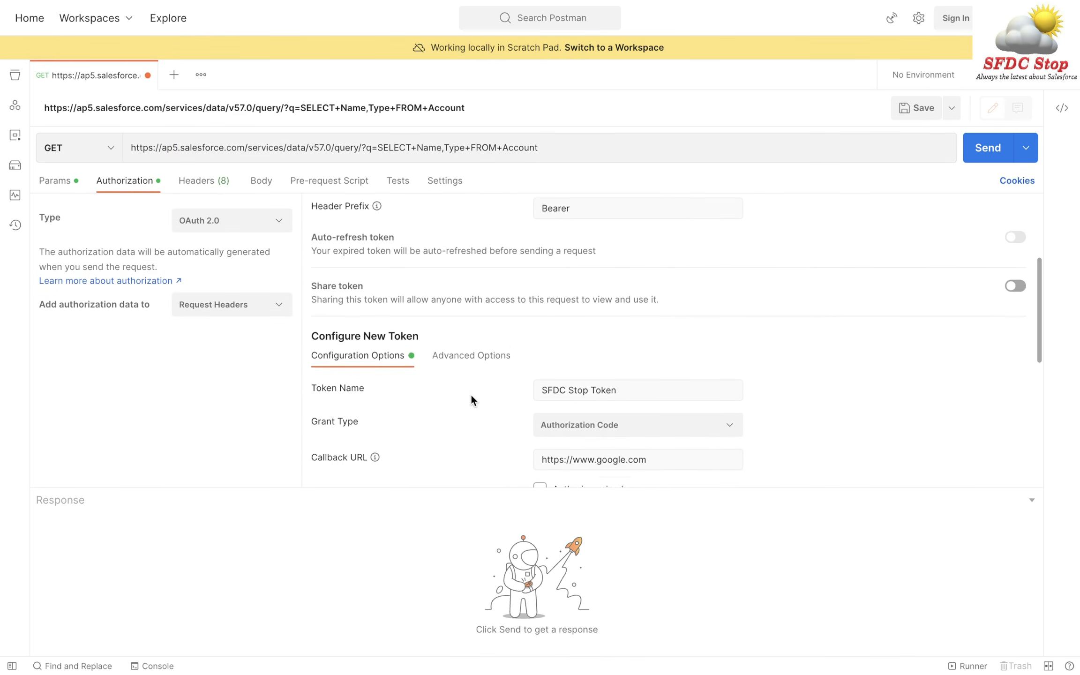
double_click(645, 334)
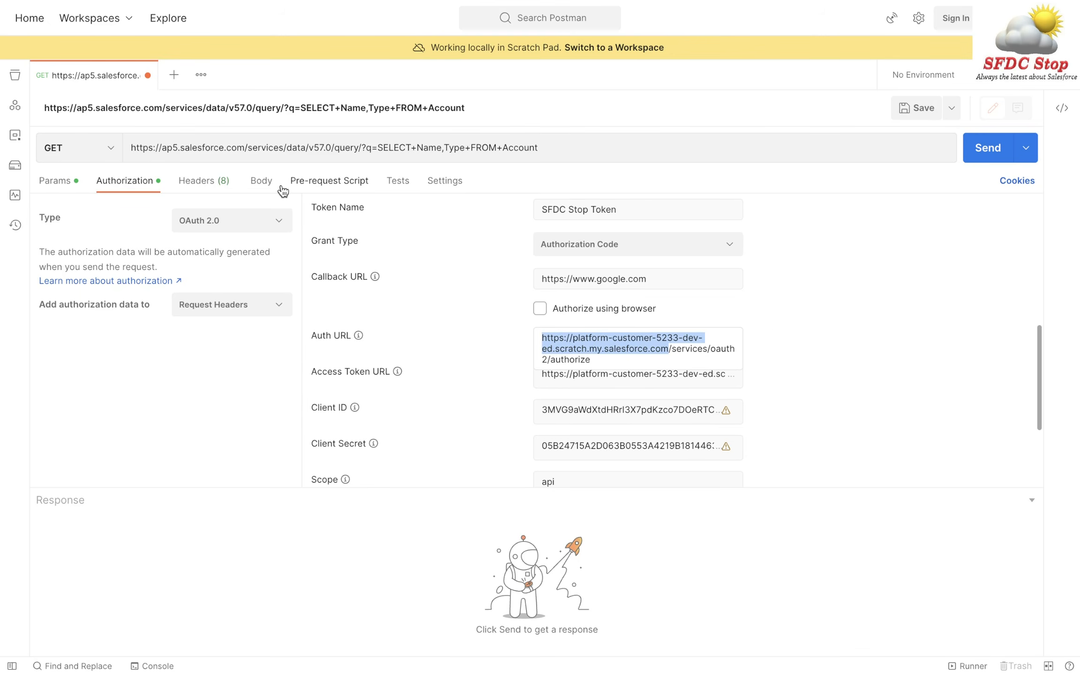
- Replace the ap5.salesforce.com host with the scratch org's My Domain URL
click(282, 147)
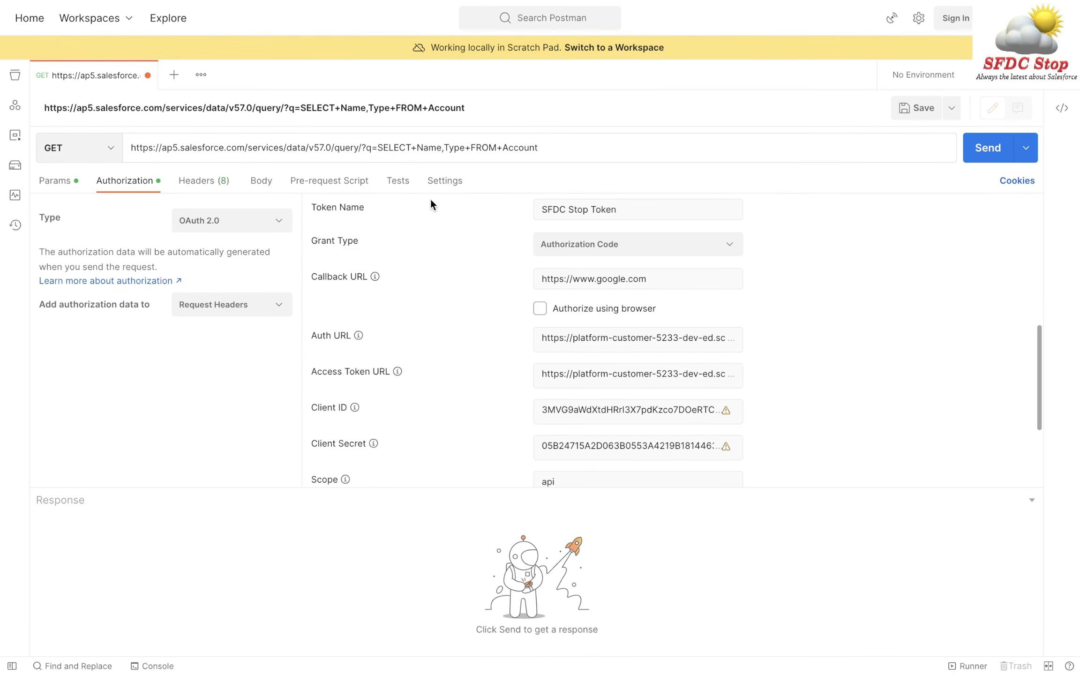
key(Left)
key(Left)
key(Left)
key(Left)
key(Left)
key(Left)
key(Left)
key(Left)
key(Left)
key(shift+Home)
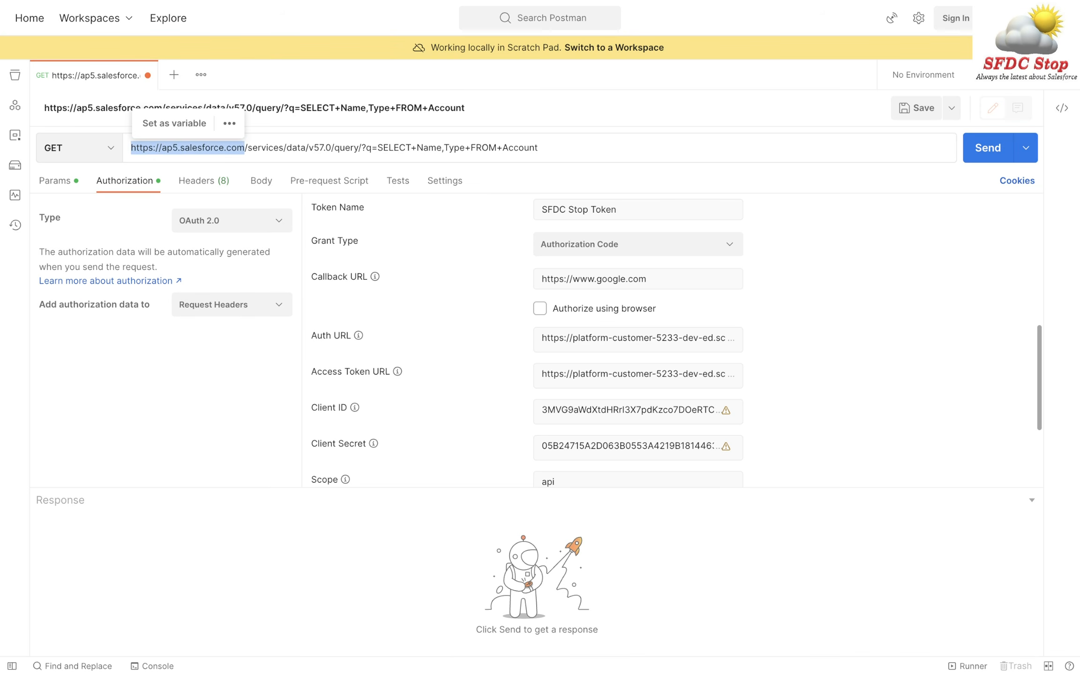
key(BackSpace)
key(ctrl+v)
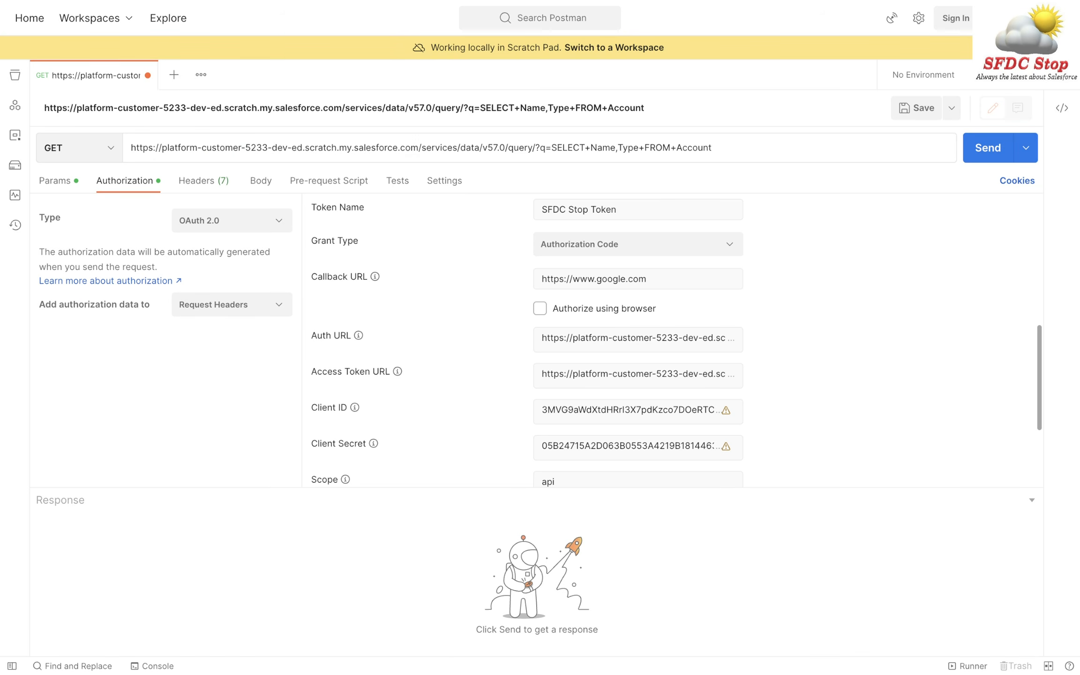
- Review the query path and its SELECT+Name,Type+FROM+Account query text
double_click(518, 147)
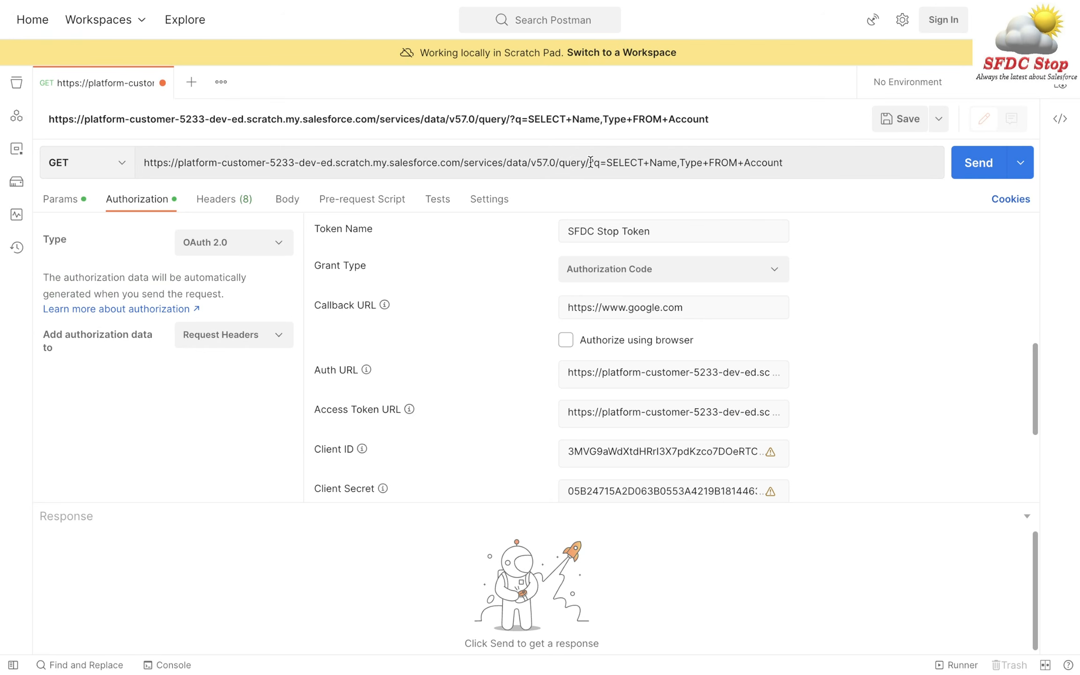
click(628, 163)
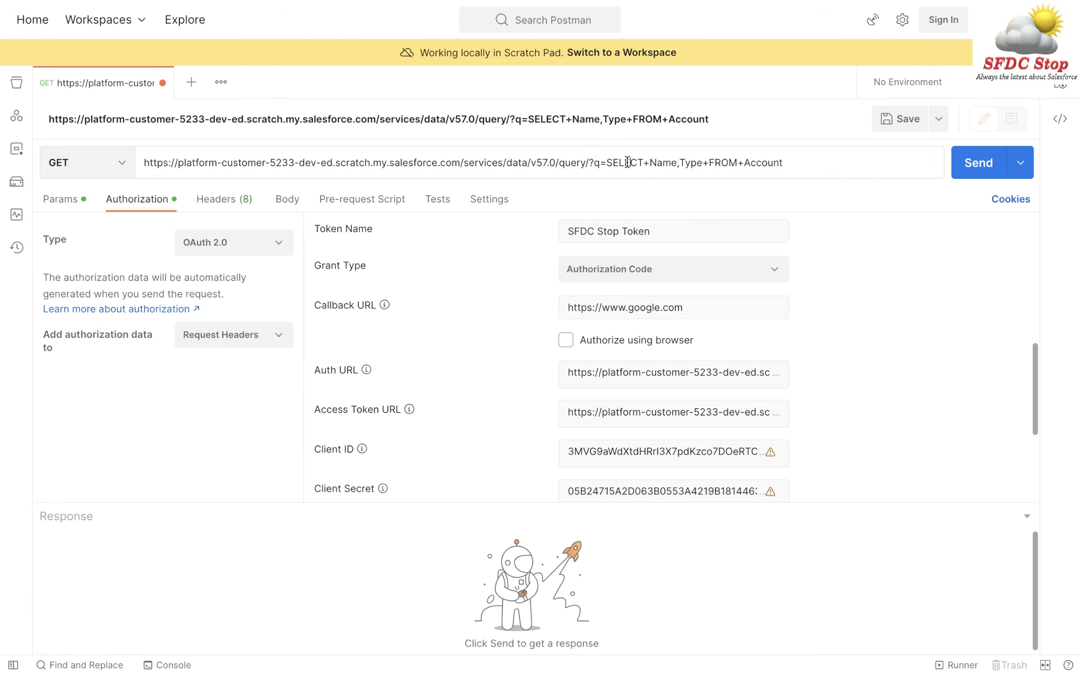
drag(607, 163, 784, 163)
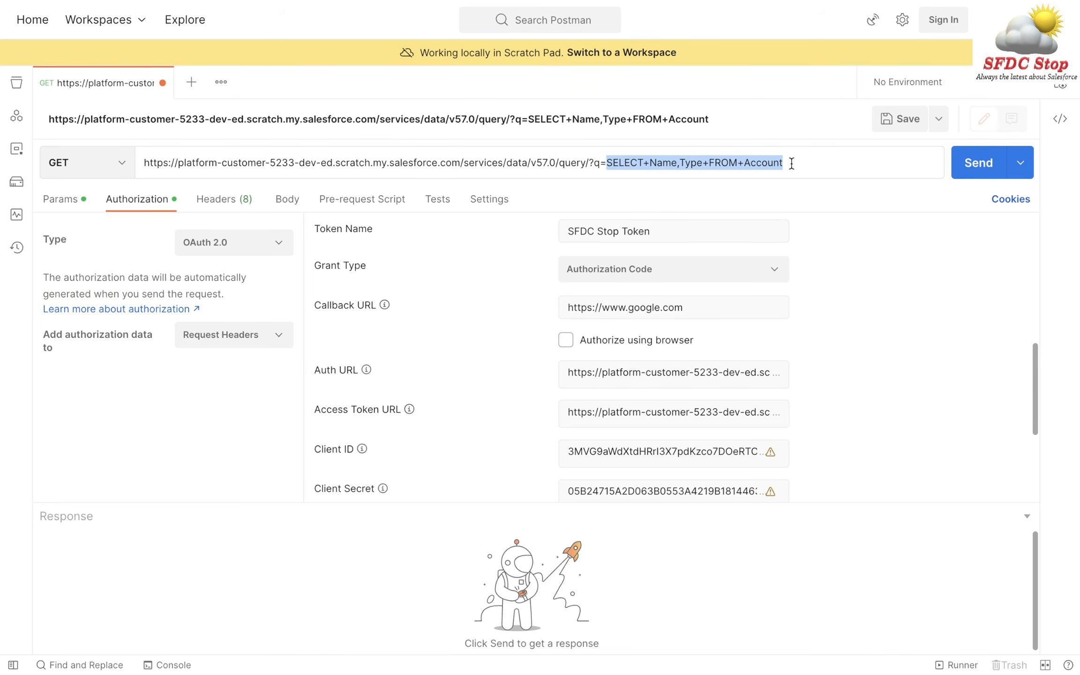
click(789, 163)
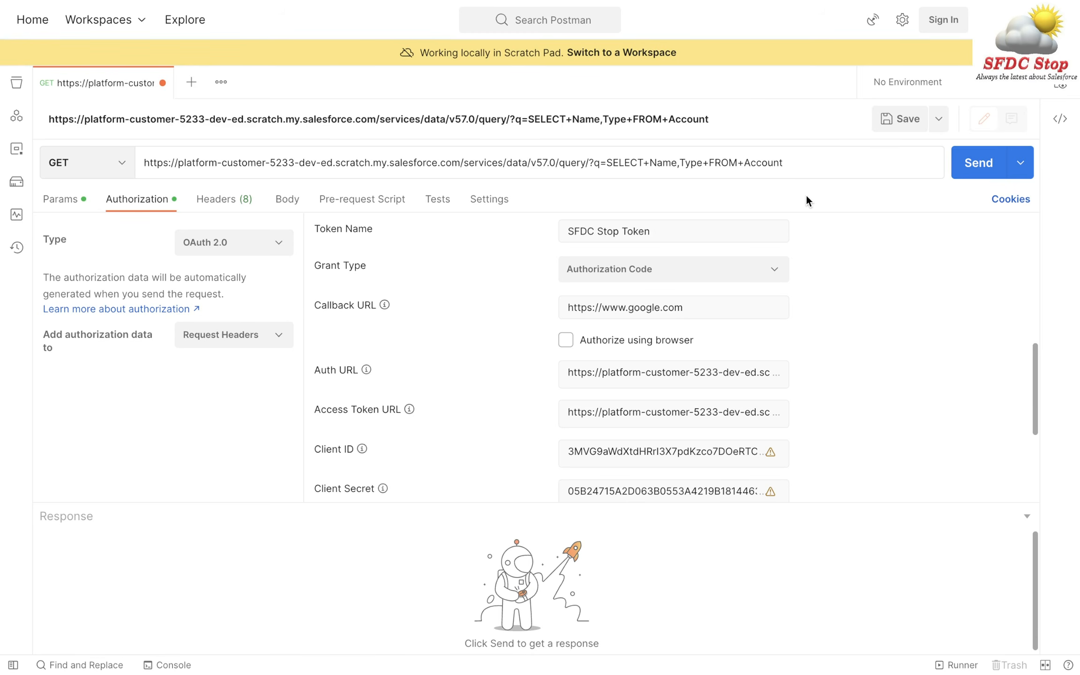
- Send the Account query and enlarge the response pane to show the JSON
click(979, 163)
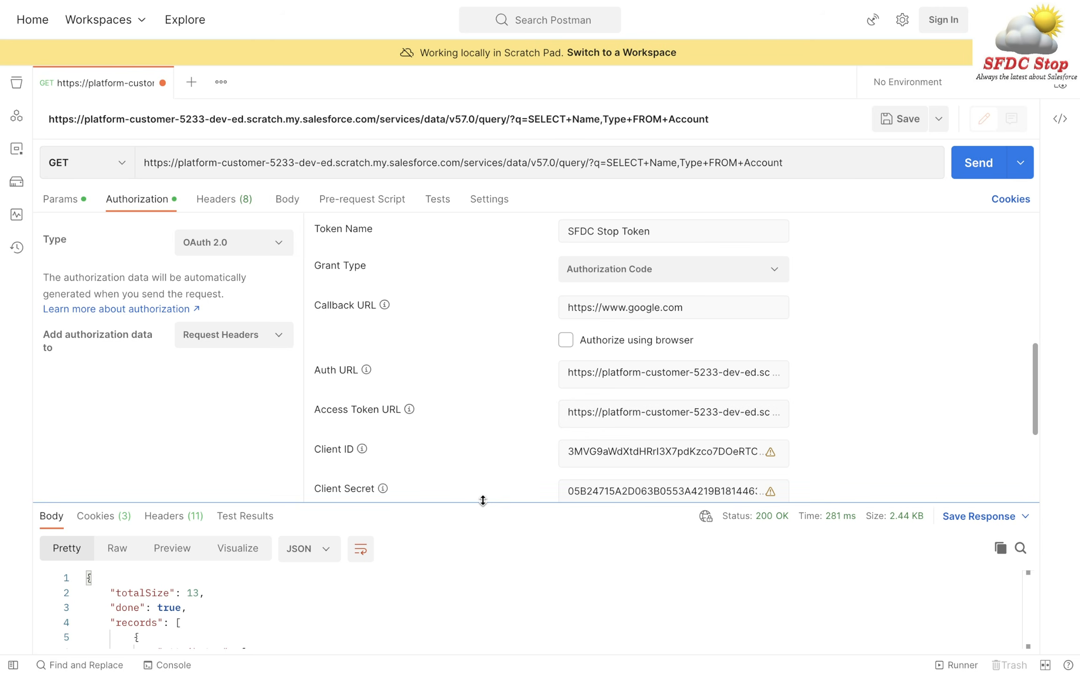
drag(483, 501, 479, 386)
click(398, 523)
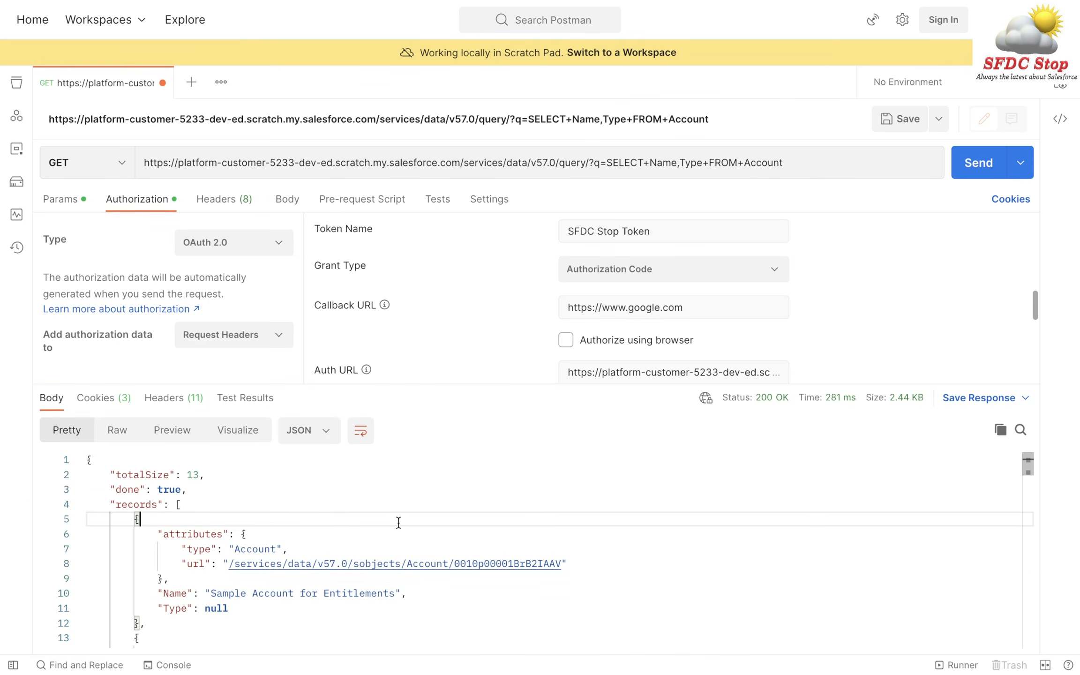
scroll(399, 522, down, 2)
scroll(398, 522, up, 2)
- Check the totalSize of 13 and the first record's Name and null Type
click(226, 473)
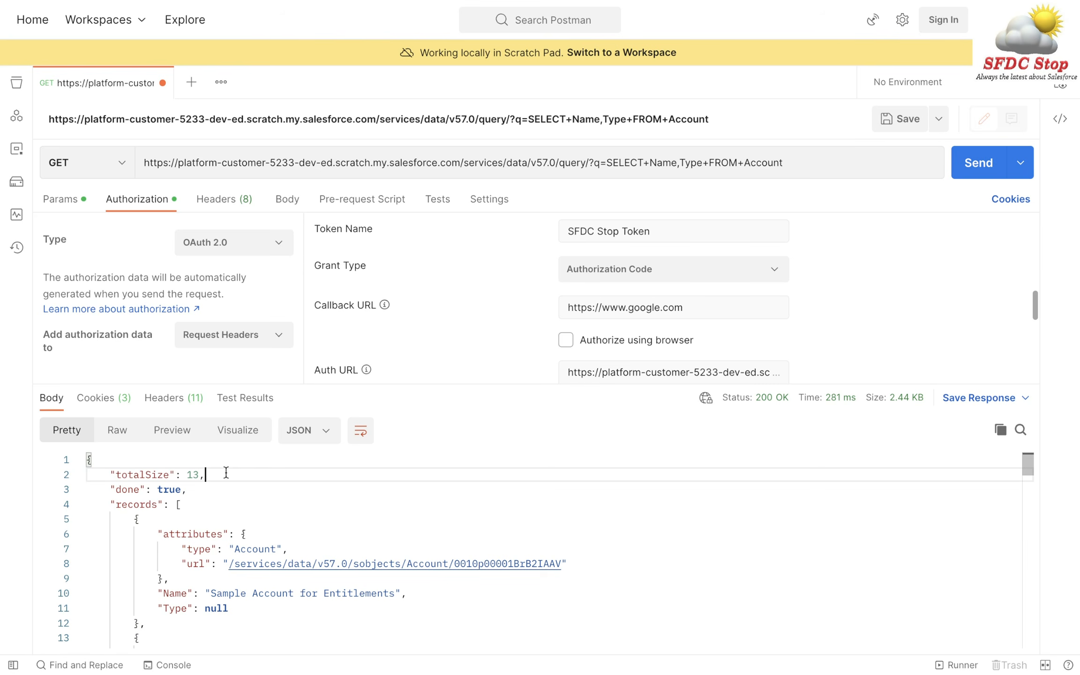
scroll(429, 516, down, 3)
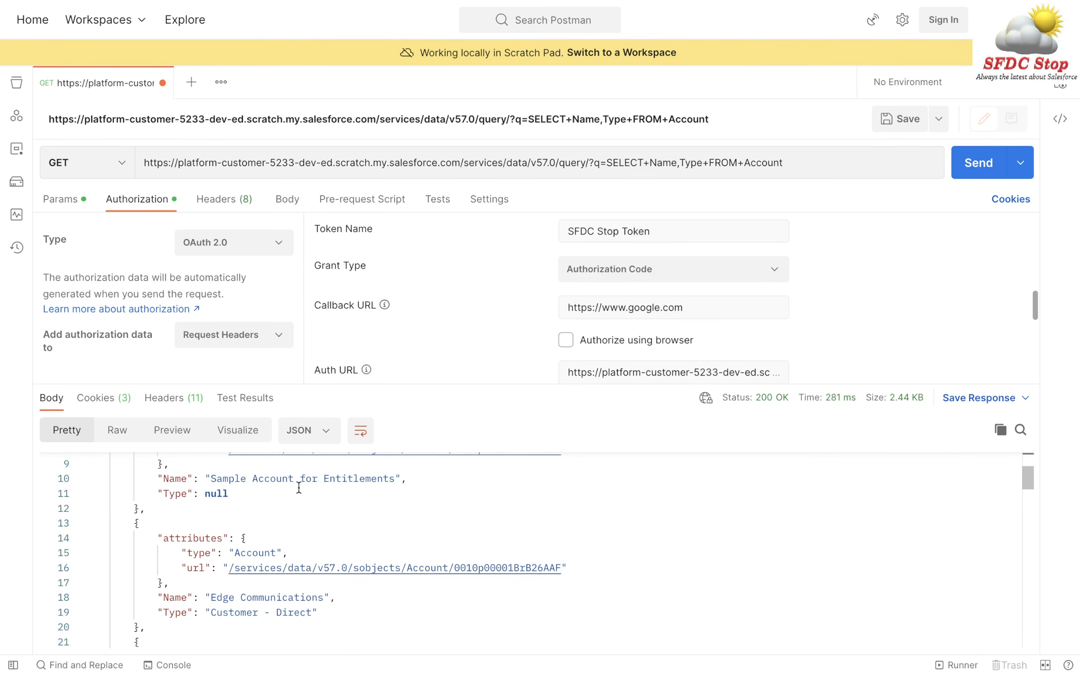
click(240, 479)
scroll(448, 536, down, 1)
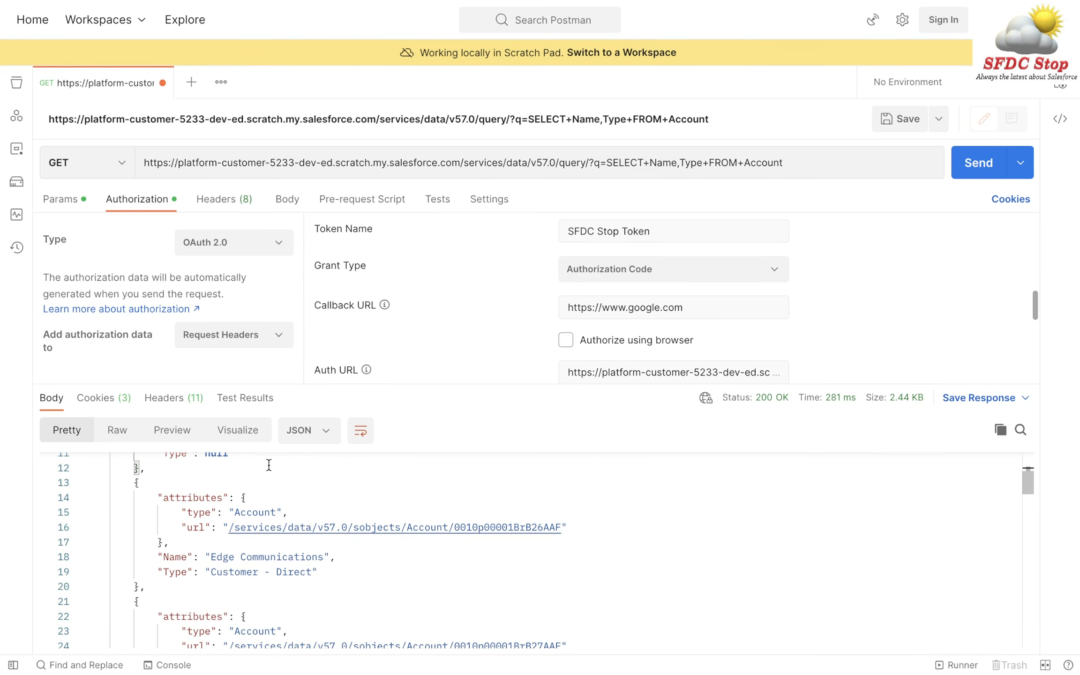
scroll(281, 492, up, 1)
click(261, 504)
scroll(261, 504, down, 2)
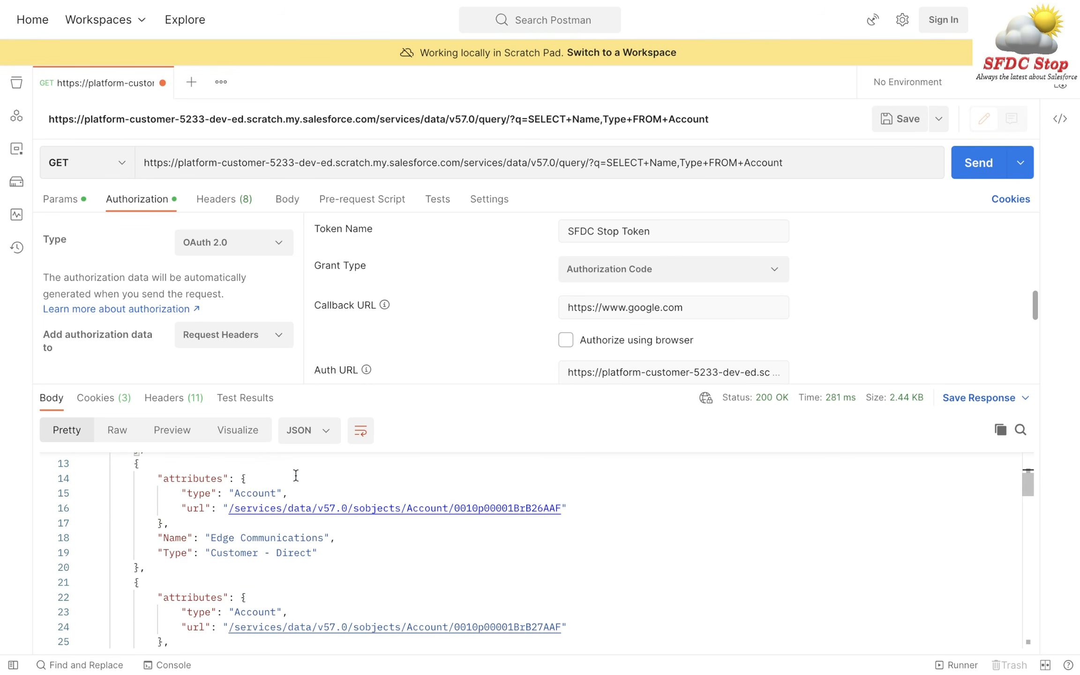
- Review the Edge Communications and Burlington Textiles records' Types, then shrink the response pane
drag(524, 384, 505, 206)
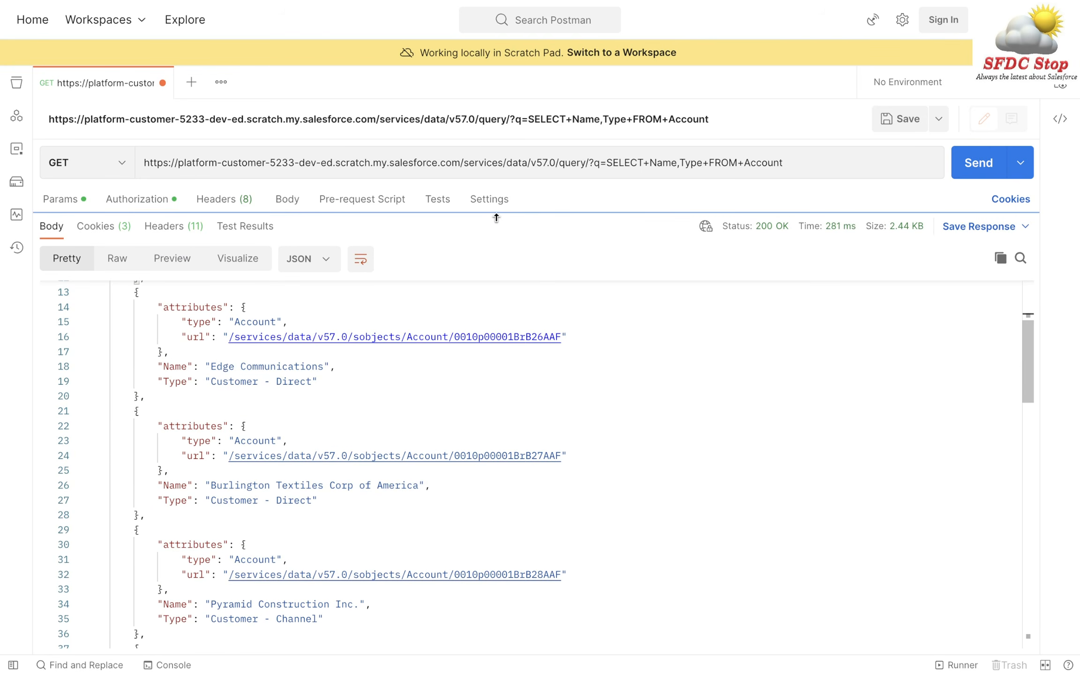
click(350, 370)
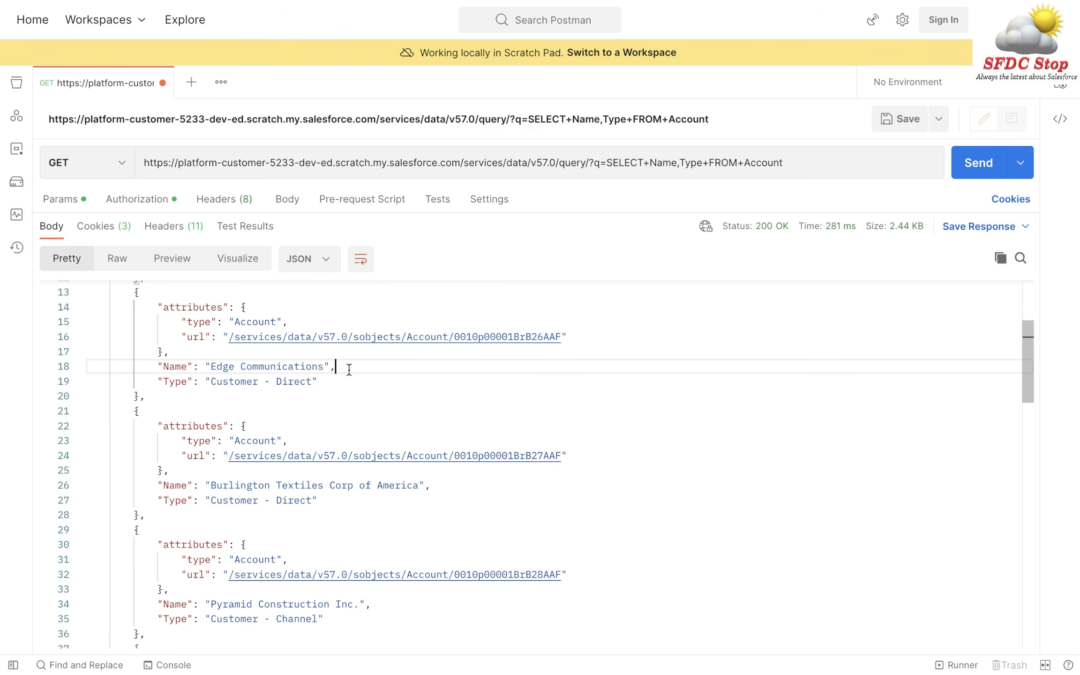
key(Down)
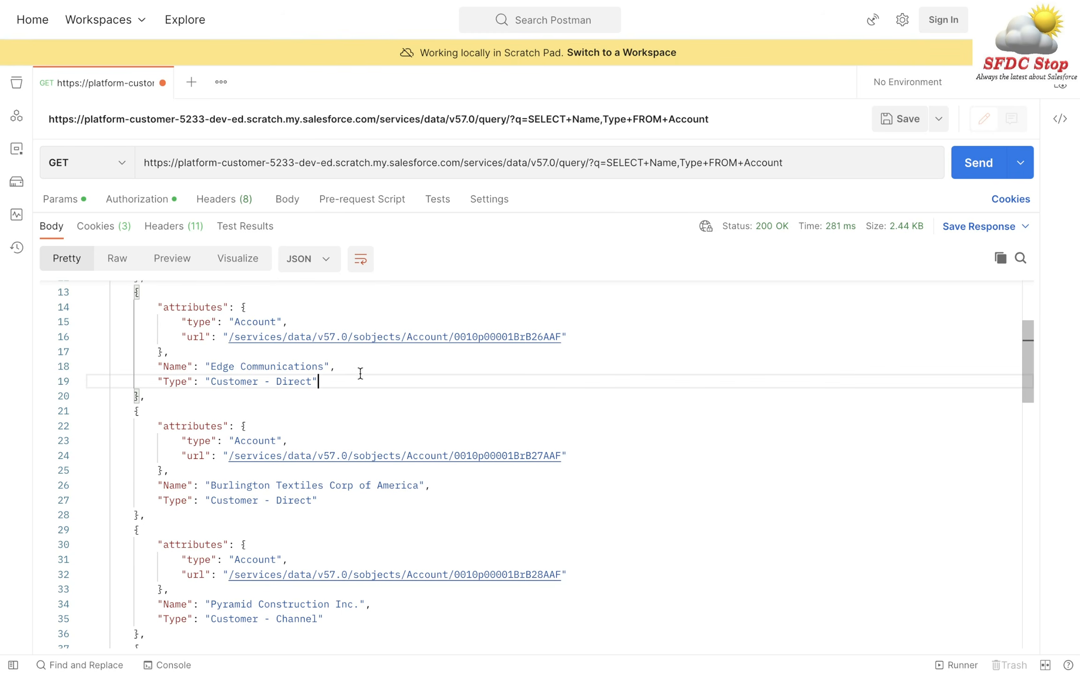
click(459, 485)
key(Down)
scroll(460, 487, down, 5)
scroll(460, 487, down, 15)
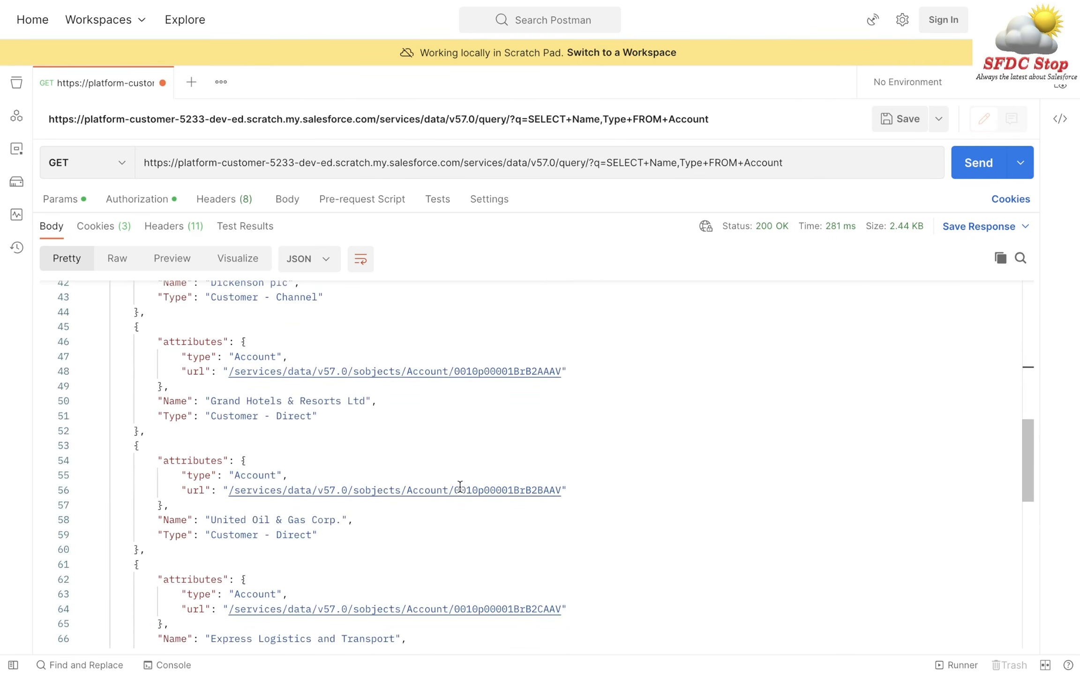
scroll(460, 487, up, 20)
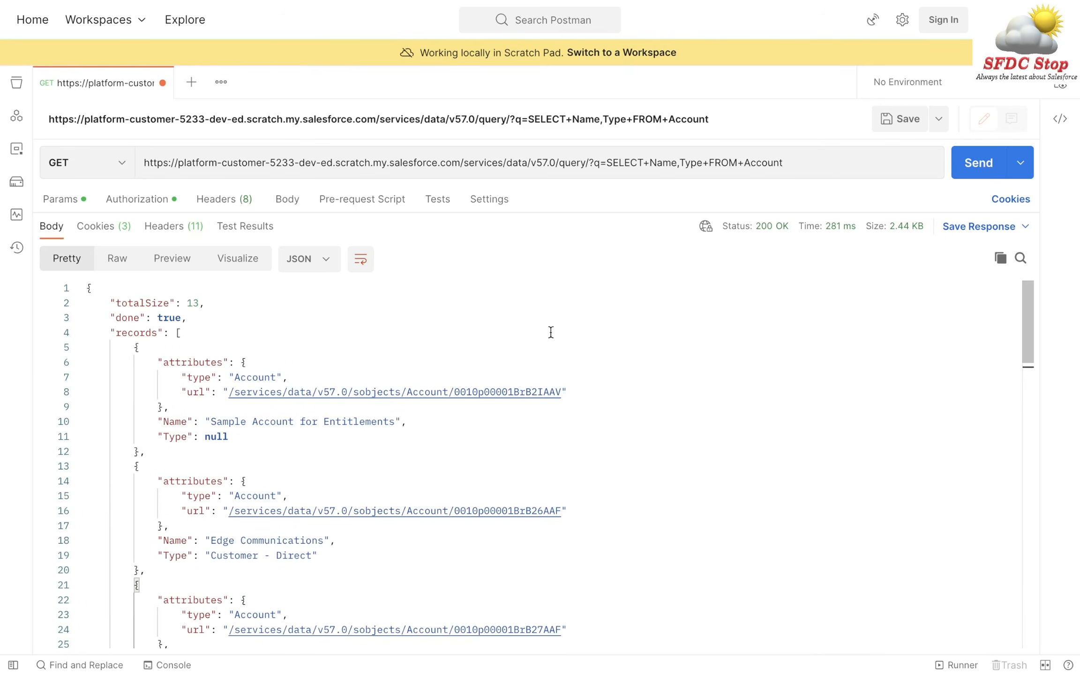
drag(574, 211, 537, 444)
scroll(519, 305, up, 5)
scroll(519, 308, up, 3)
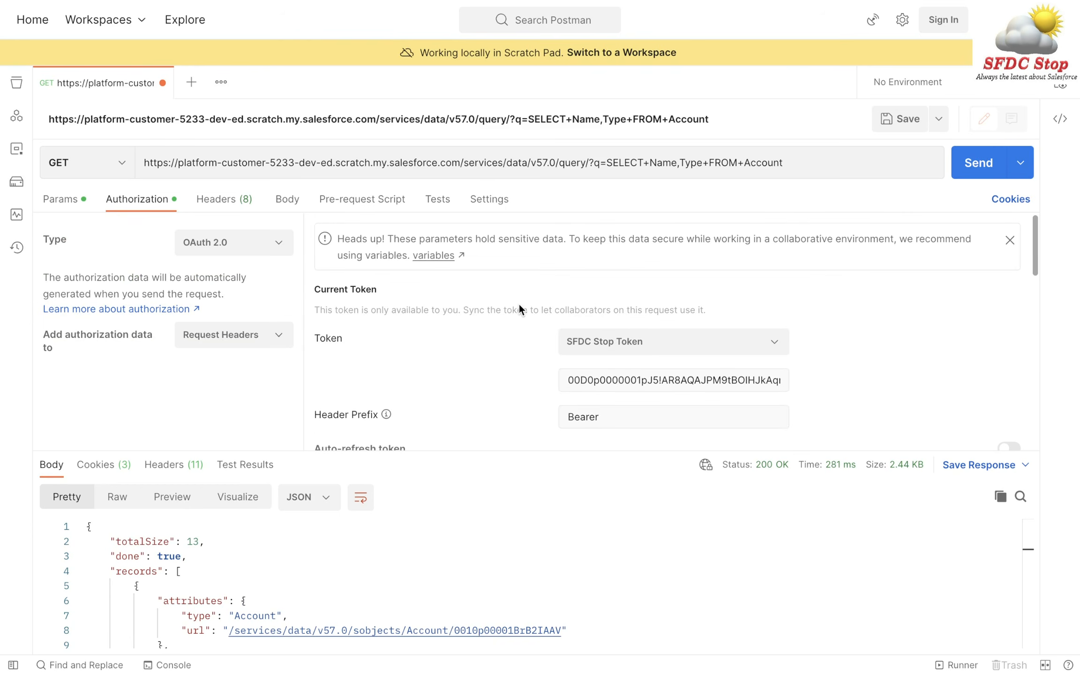
scroll(850, 325, down, 5)
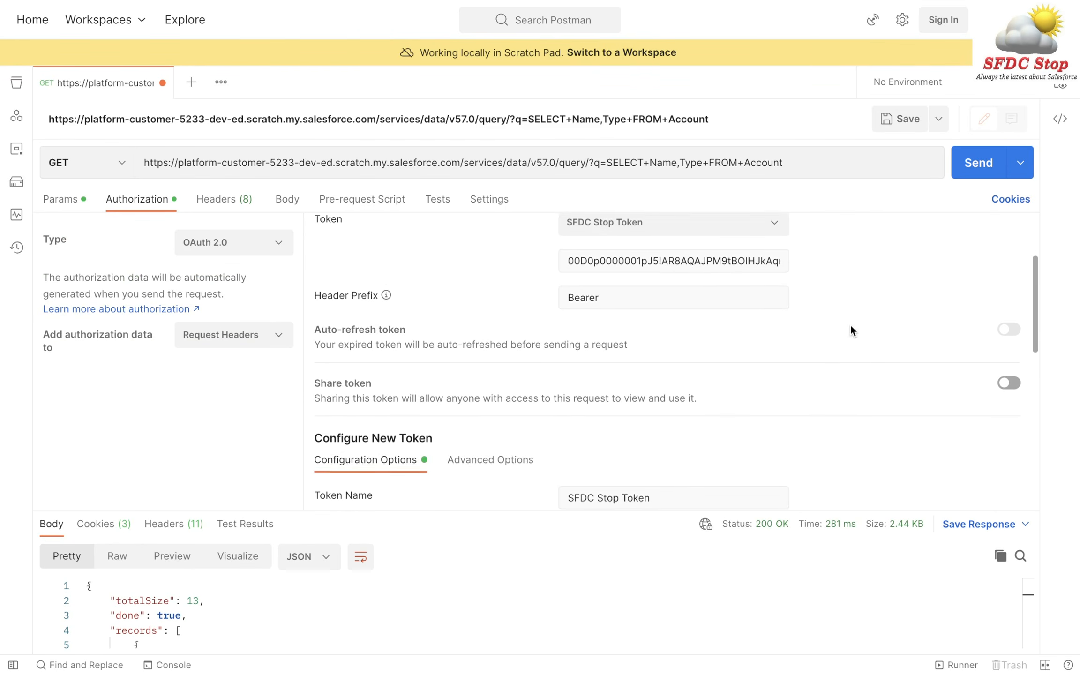
scroll(851, 325, down, 2)
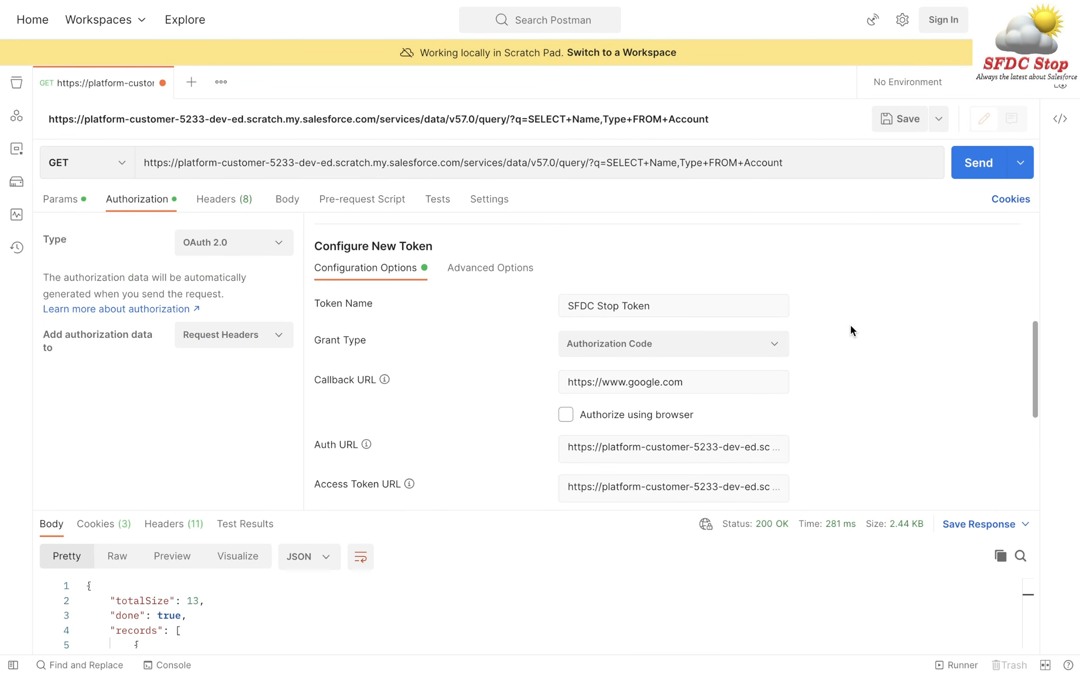
click(566, 414)
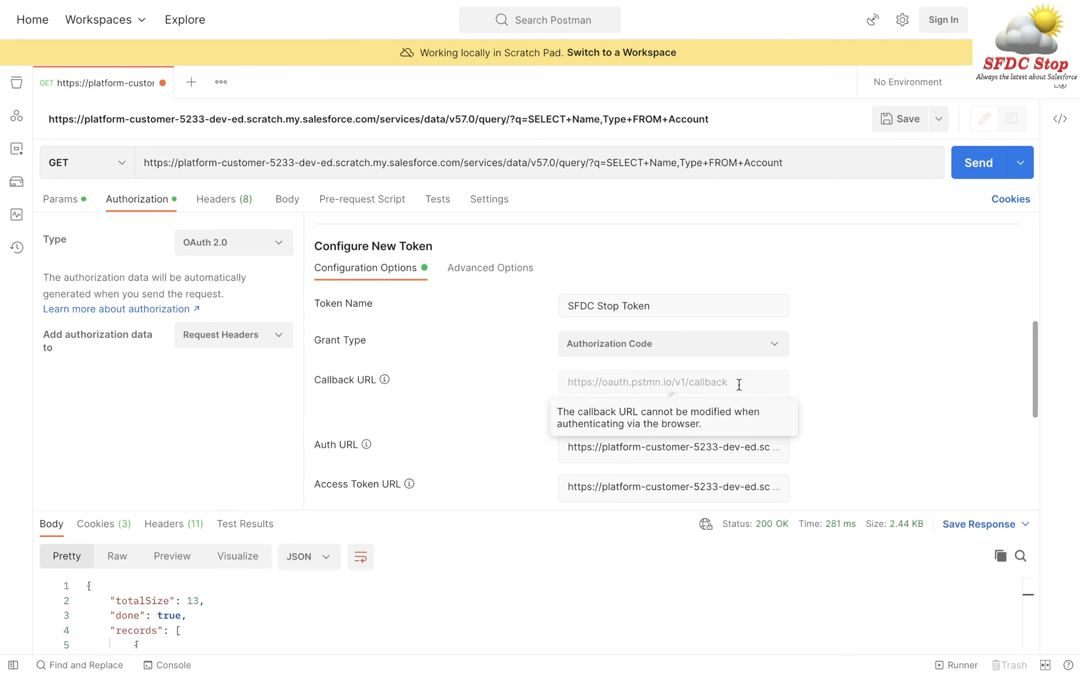
drag(739, 384, 554, 382)
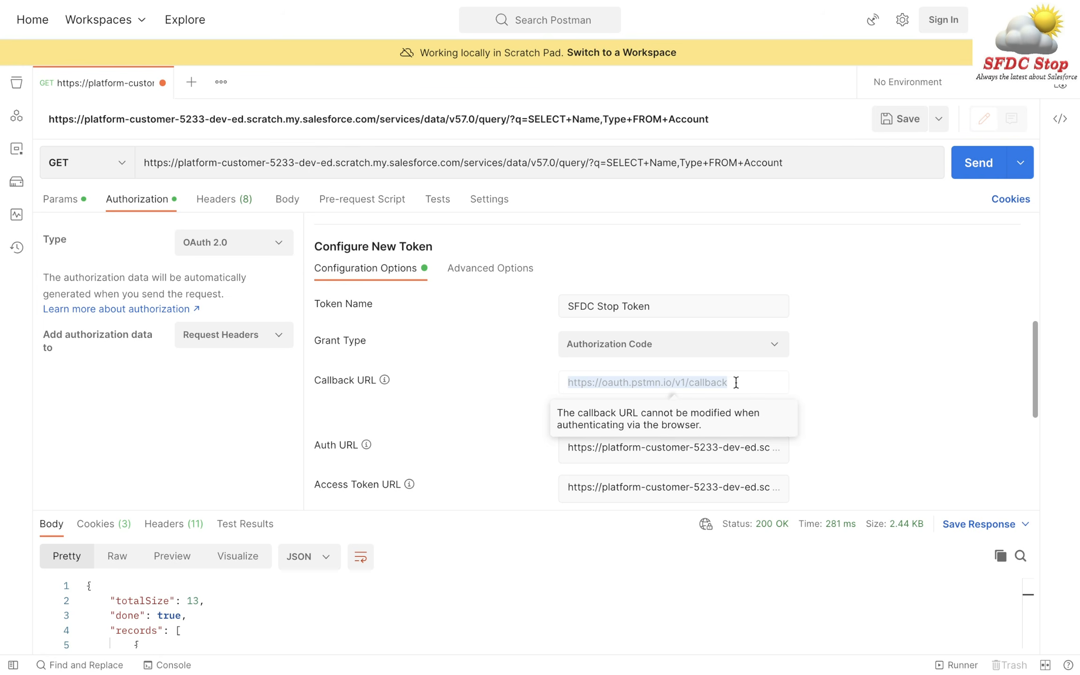
key(ctrl+Right)
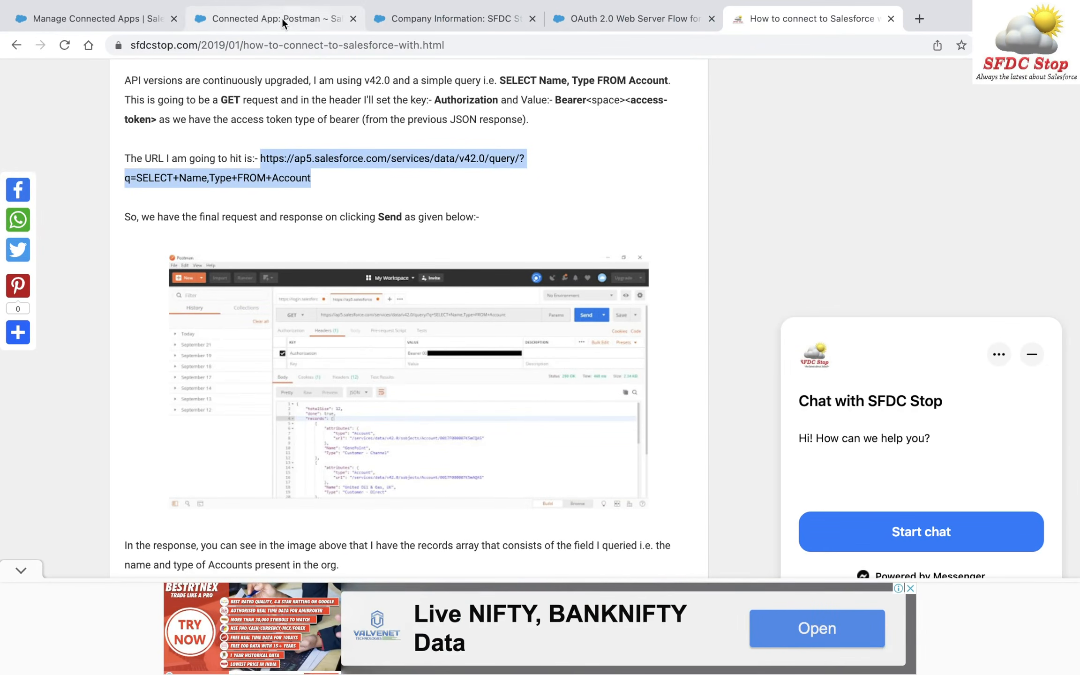
click(116, 20)
scroll(424, 361, down, 1)
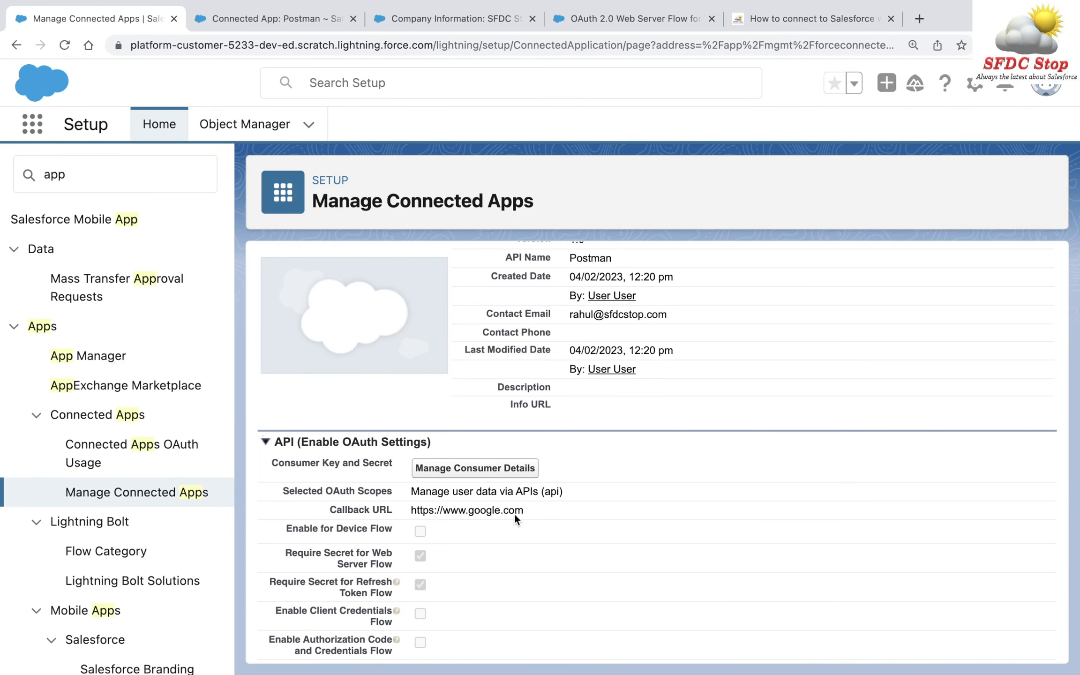
key(ctrl+Left)
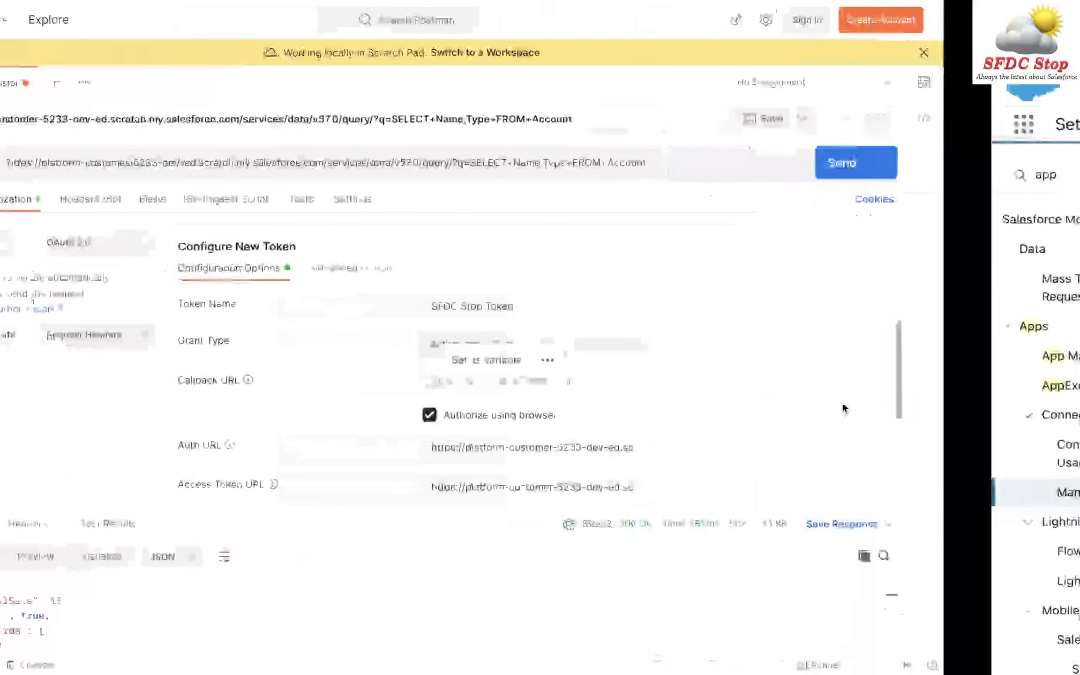
click(566, 415)
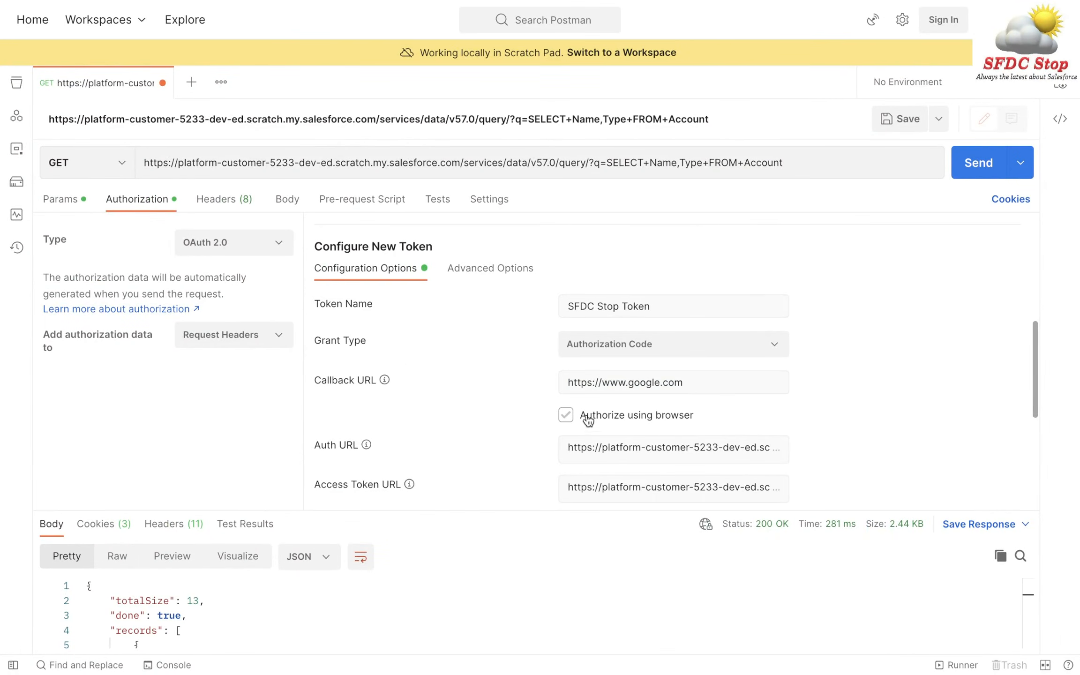
scroll(898, 380, up, 5)
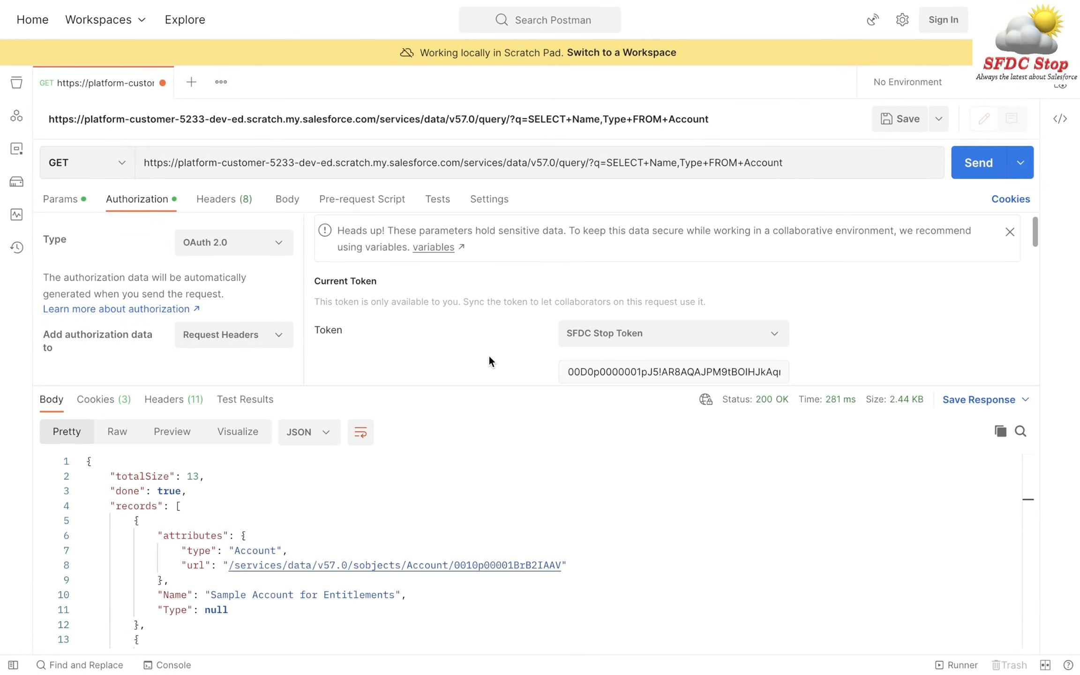